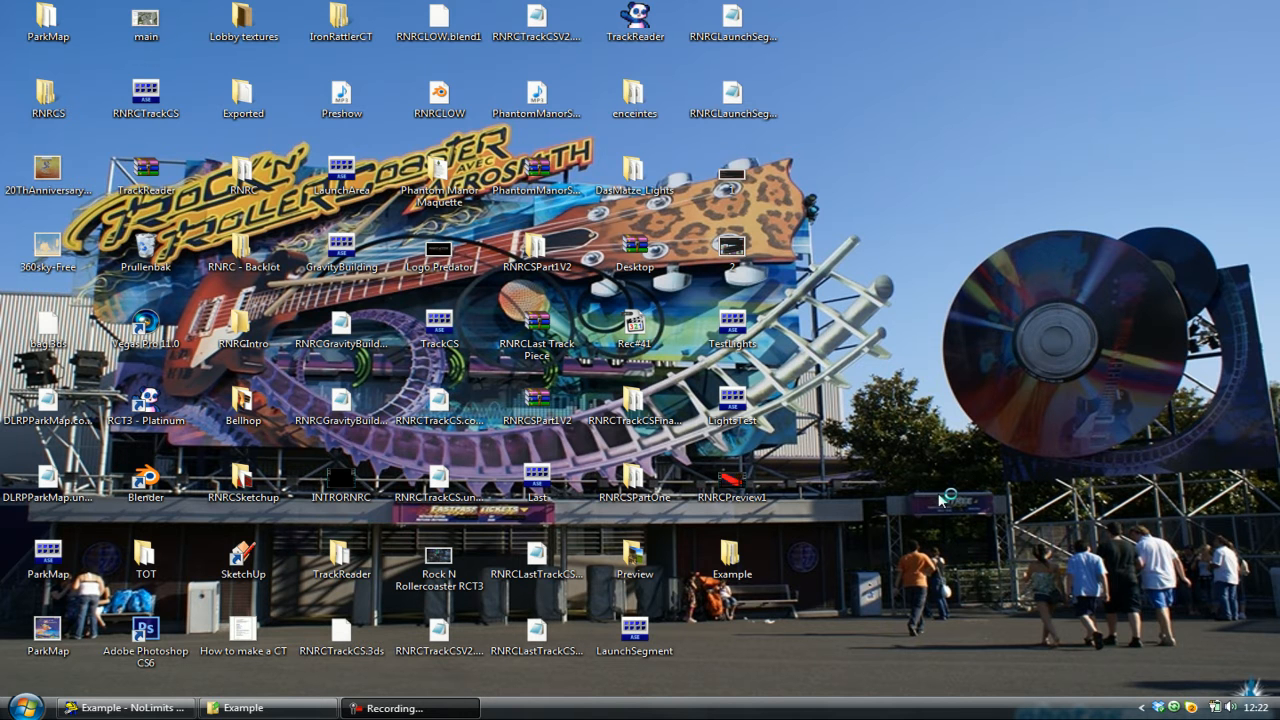
# Switch to NoLimits Editor, examine the Example coaster track from several viewpoints, and close the editor.
pyautogui.click(140, 705)
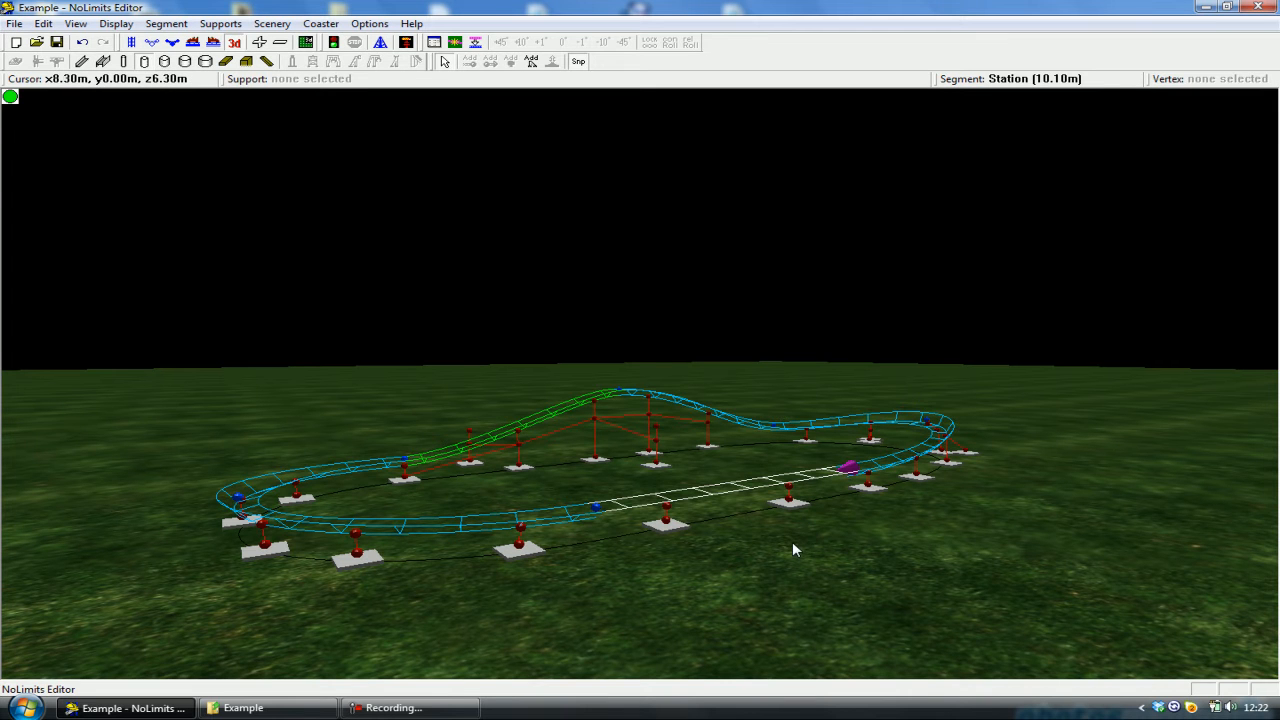
pyautogui.press('Left')
pyautogui.press('Left')
pyautogui.press('Left')
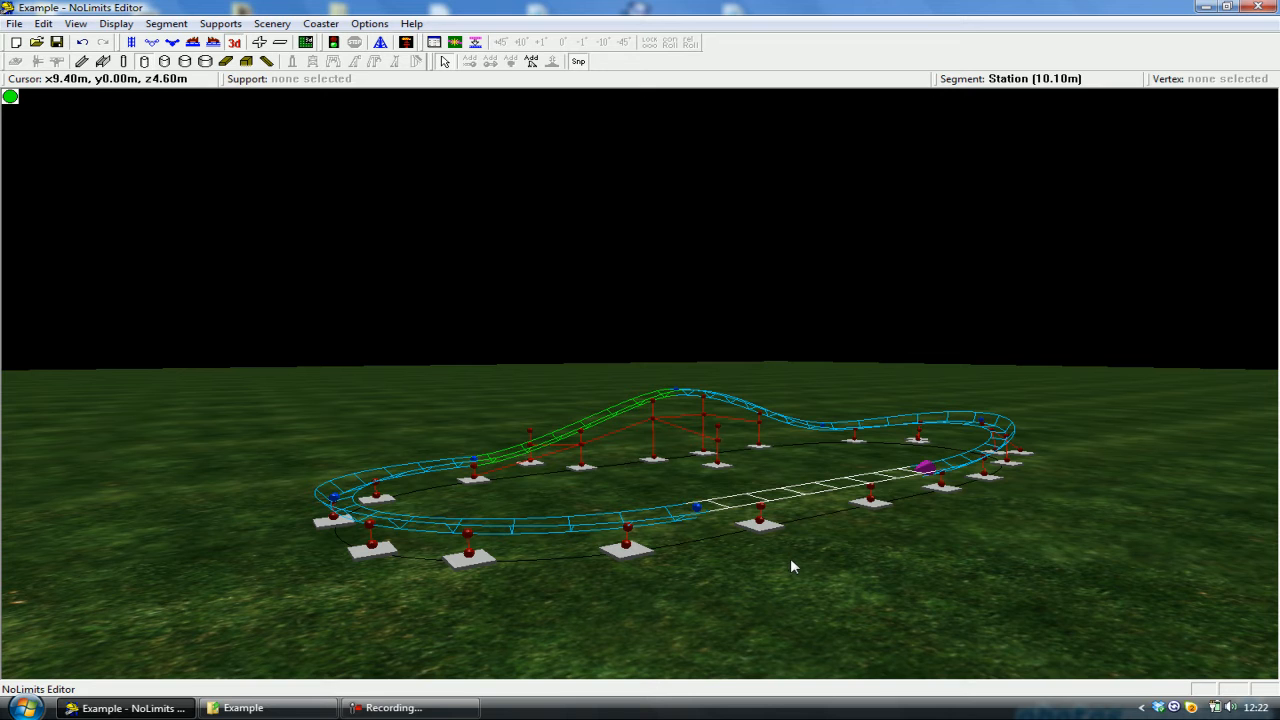
pyautogui.press('Left')
pyautogui.press('Up')
pyautogui.press('Up')
pyautogui.moveTo(847, 576); pyautogui.dragTo(641, 386, button='right')
pyautogui.press('Down')
pyautogui.press('Down')
pyautogui.press('Down')
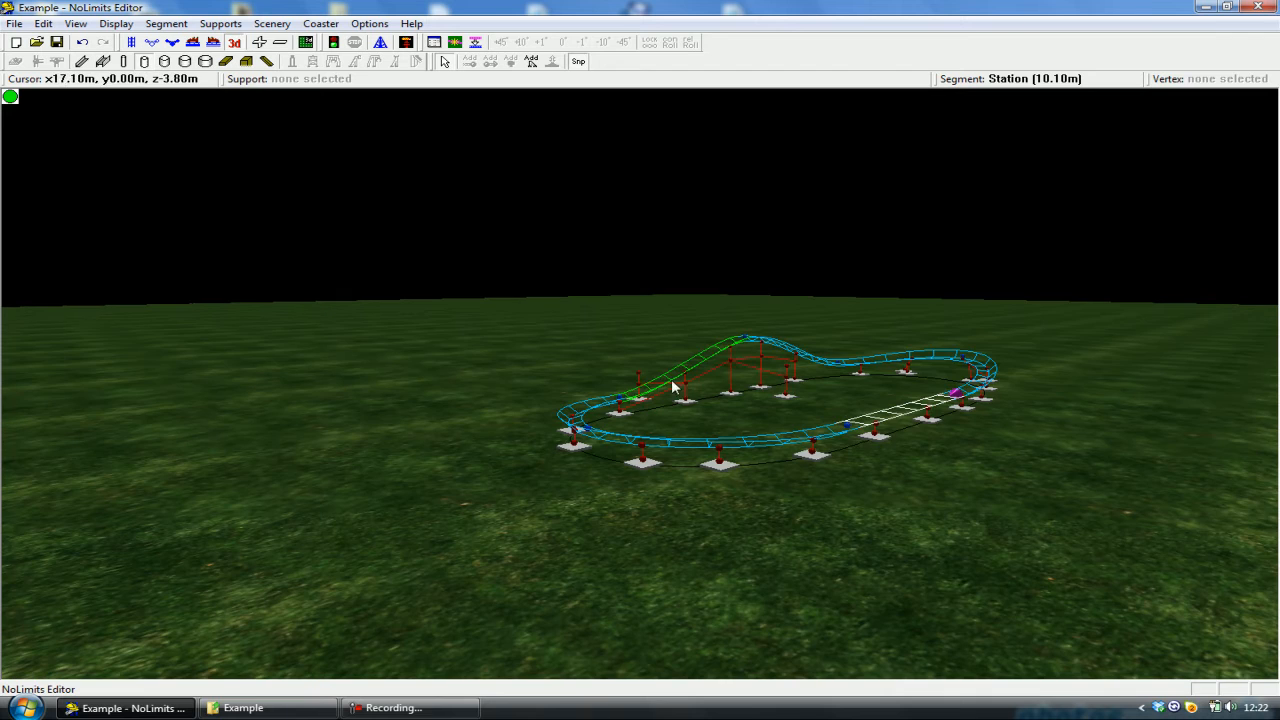
pyautogui.hotkey('alt', 'F4')
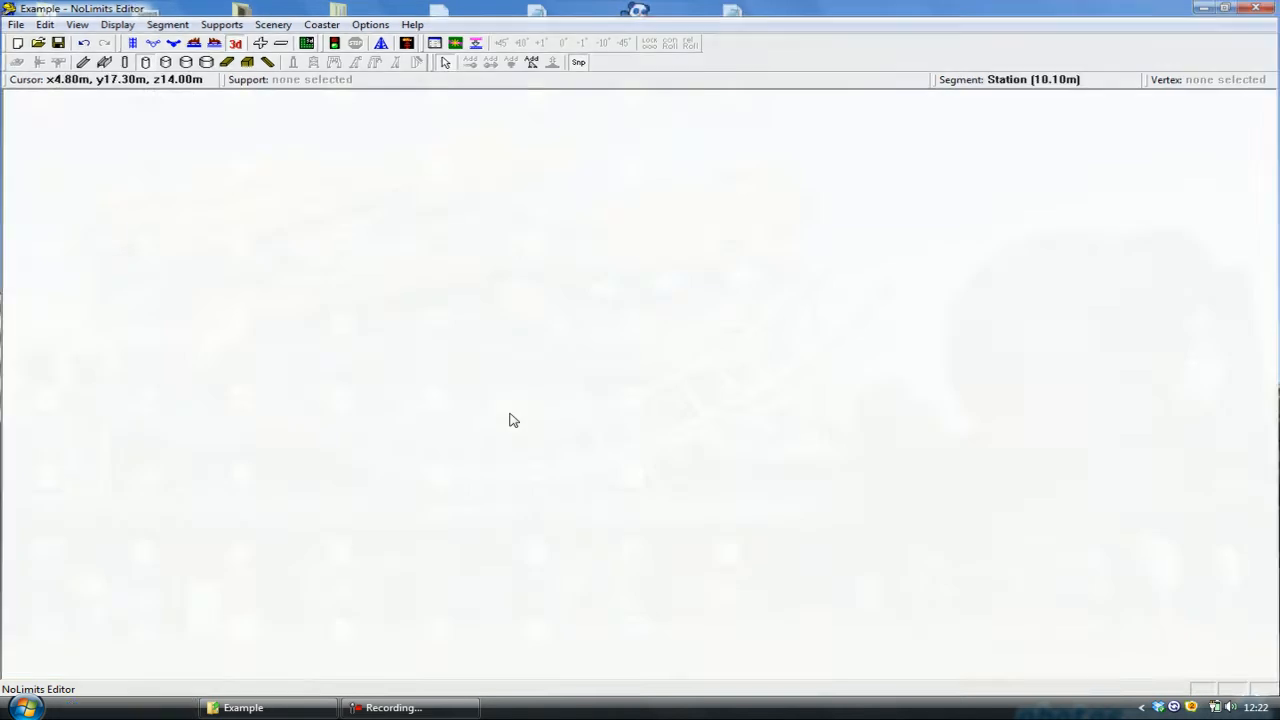
# Switch to the Example folder window, open the subfolder named Folder, and select the NoLimits Construction Kit folder.
pyautogui.click(122, 707)
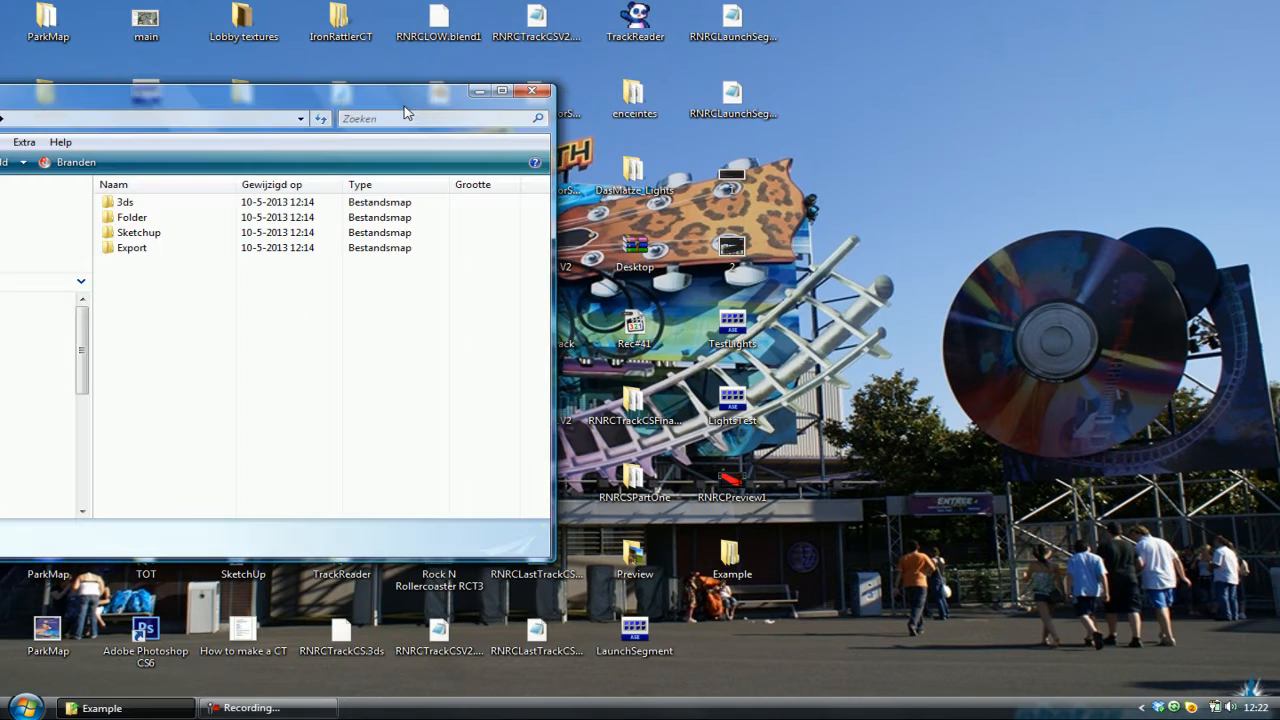
pyautogui.moveTo(405, 112); pyautogui.dragTo(772, 109)
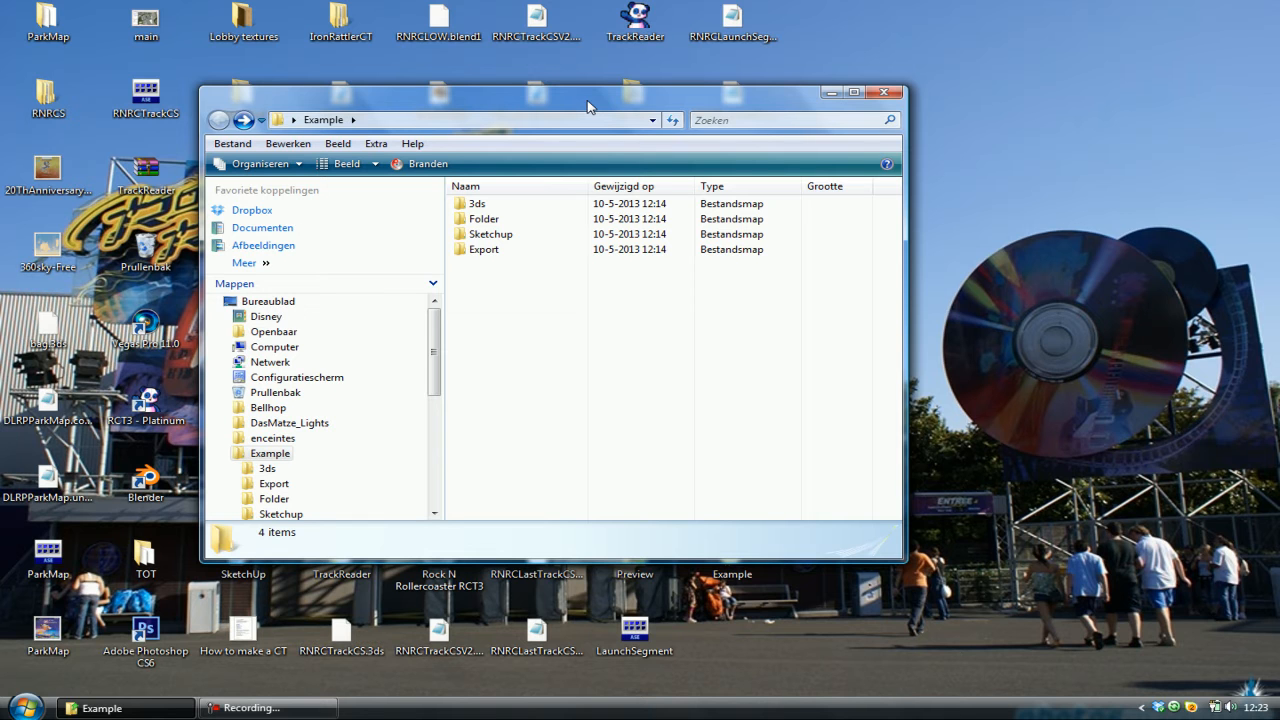
pyautogui.doubleClick(487, 220)
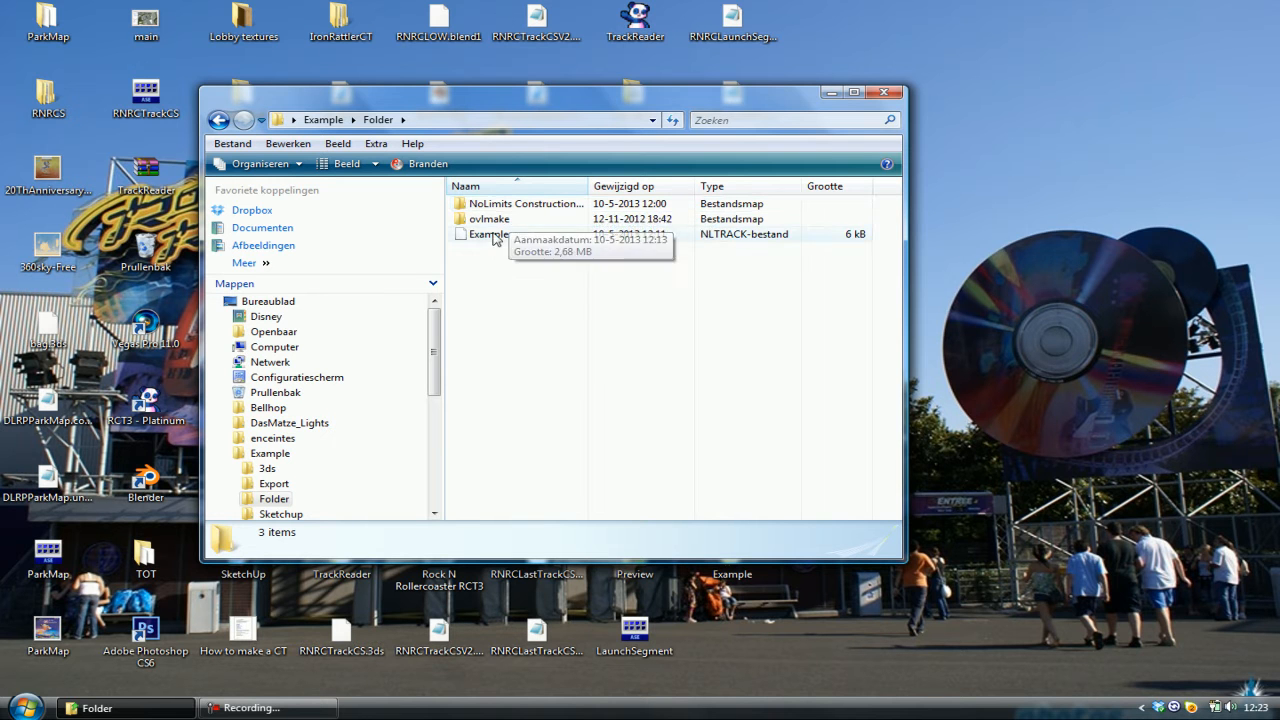
pyautogui.click(585, 243)
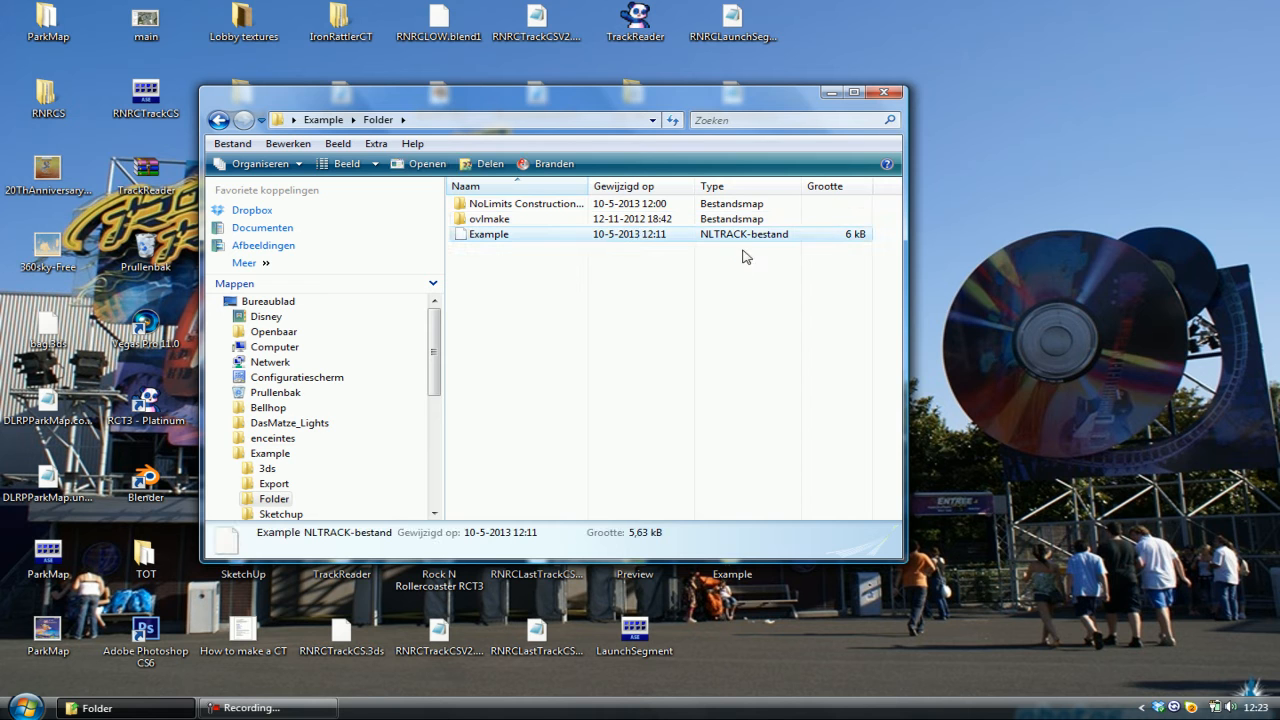
pyautogui.click(508, 205)
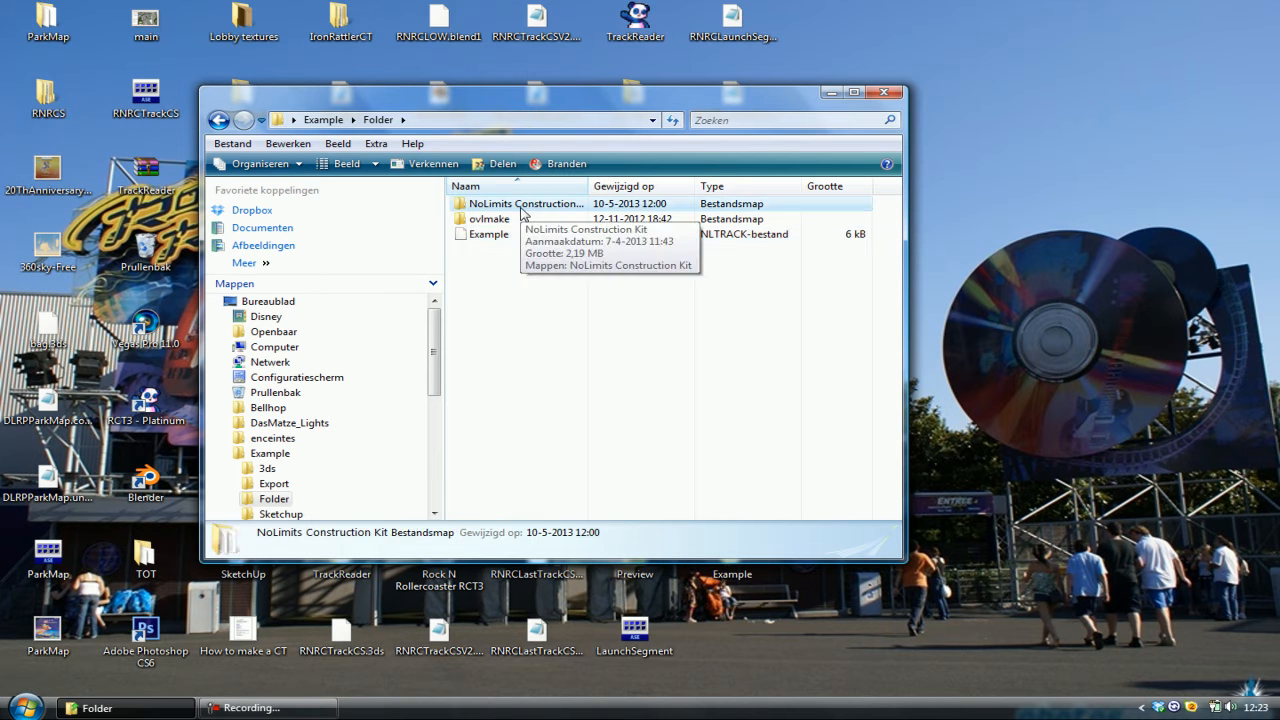
# Launch NoLimits Construction Kit from its own folder and maximize its window.
pyautogui.doubleClick(526, 205)
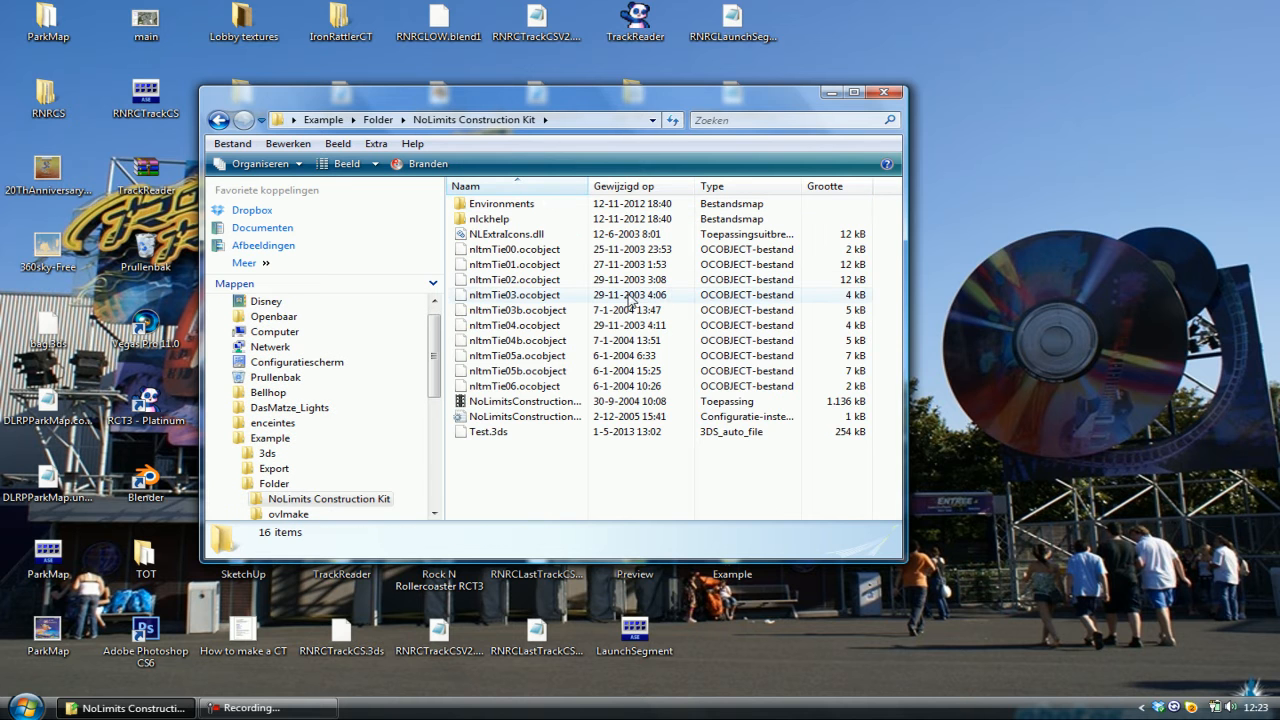
pyautogui.doubleClick(522, 404)
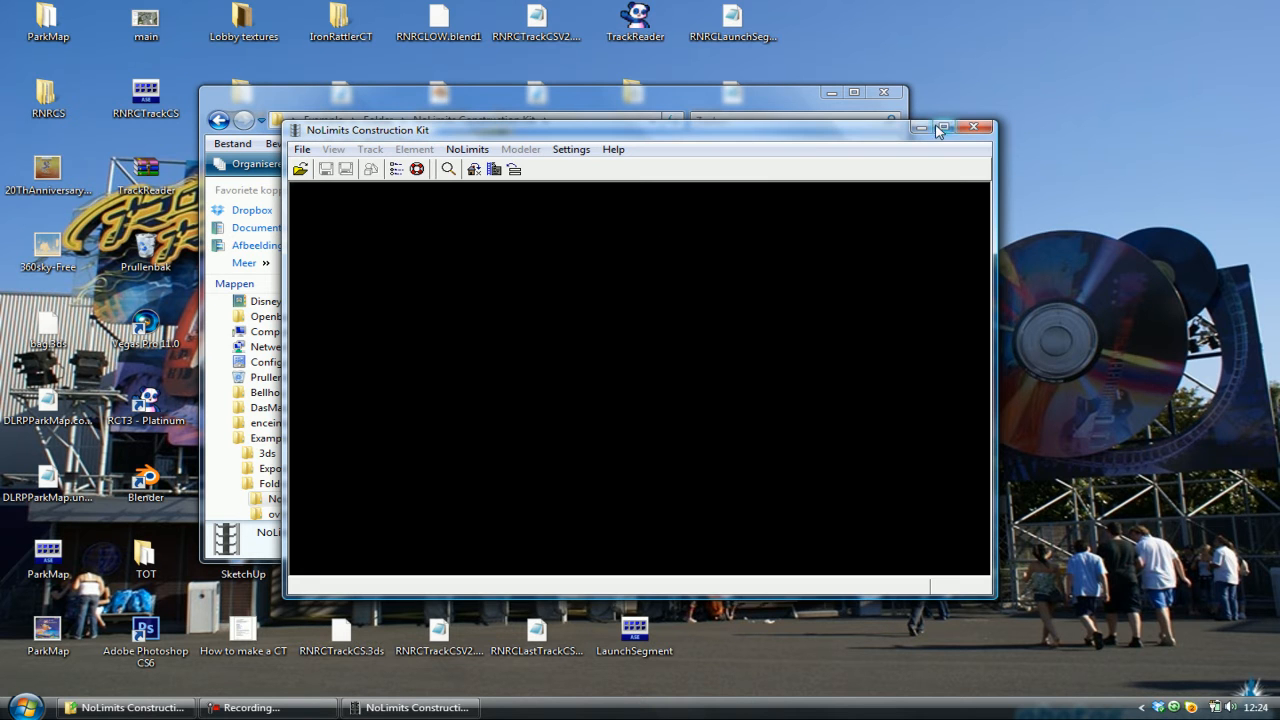
pyautogui.click(940, 127)
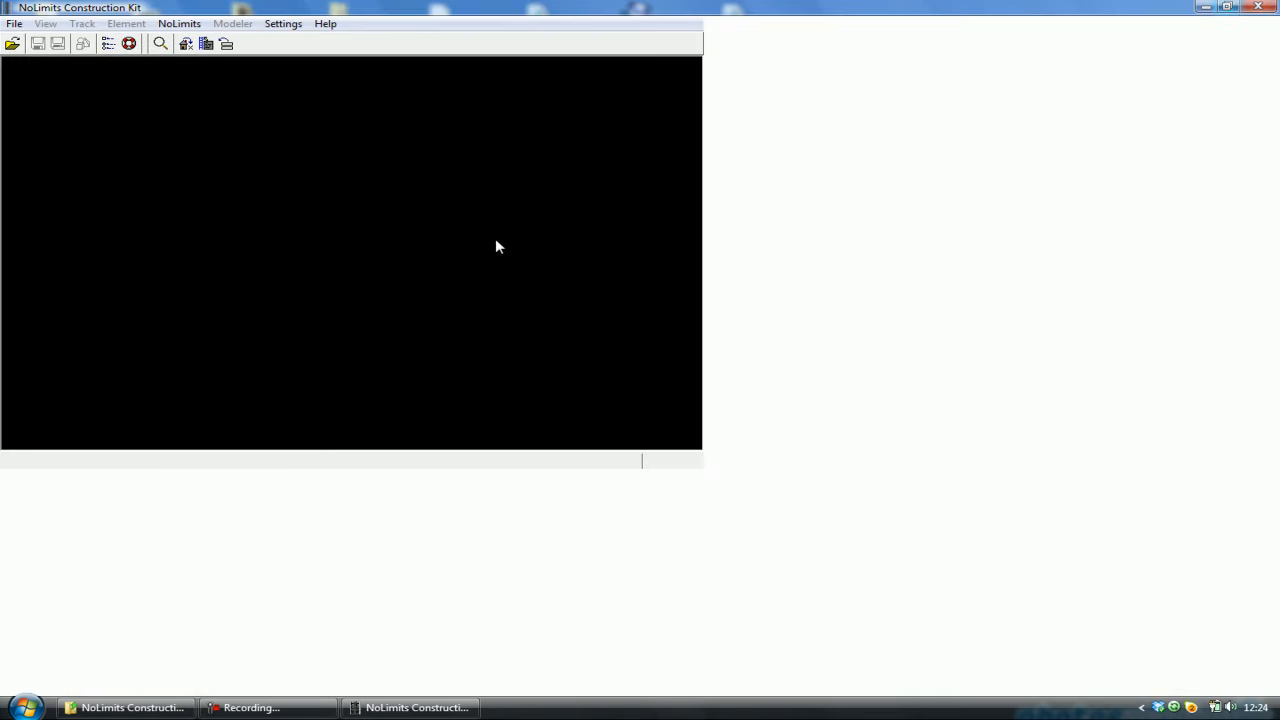
# Open the Example NoLimits track file from the Folder directory inside Example.
pyautogui.click(14, 46)
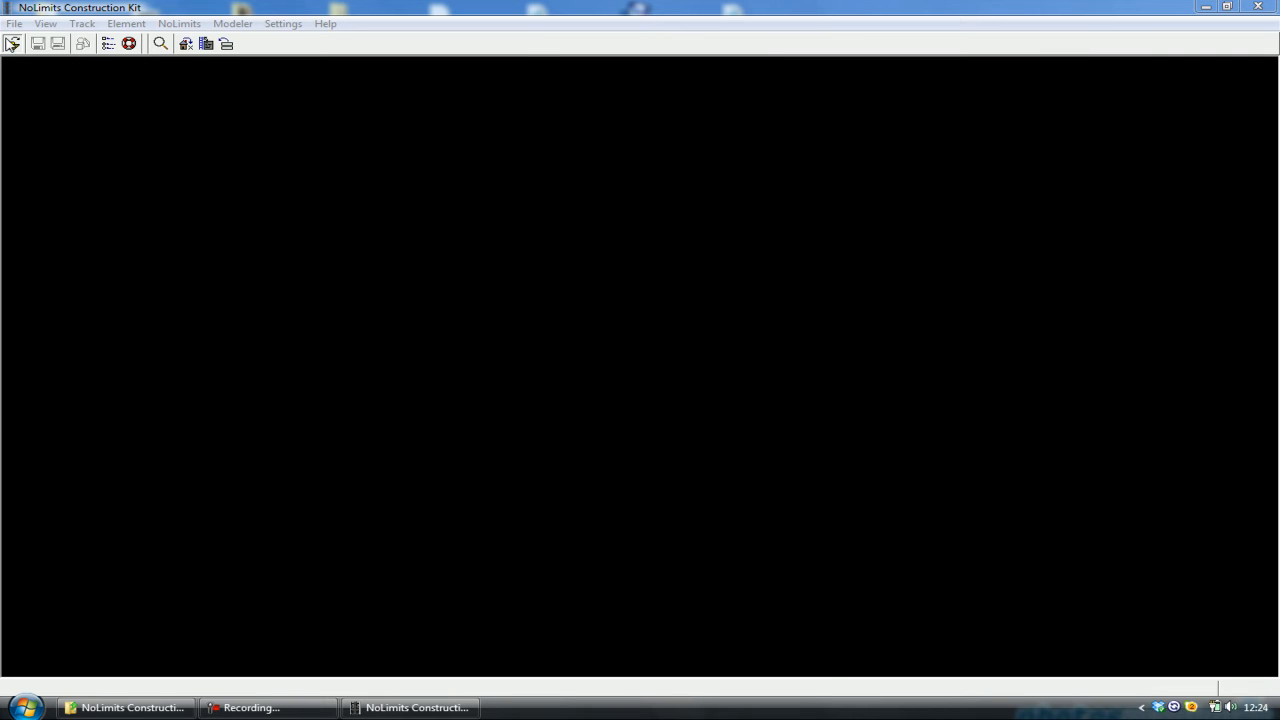
pyautogui.click(12, 44)
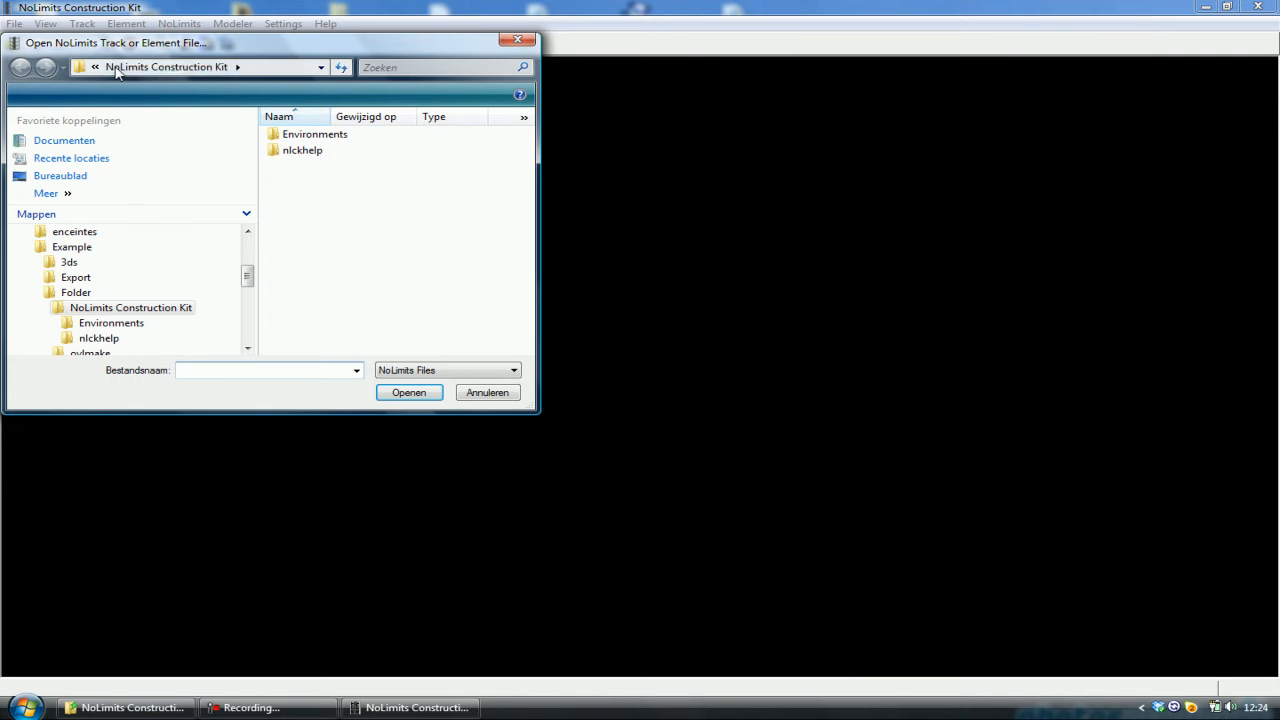
pyautogui.click(95, 67)
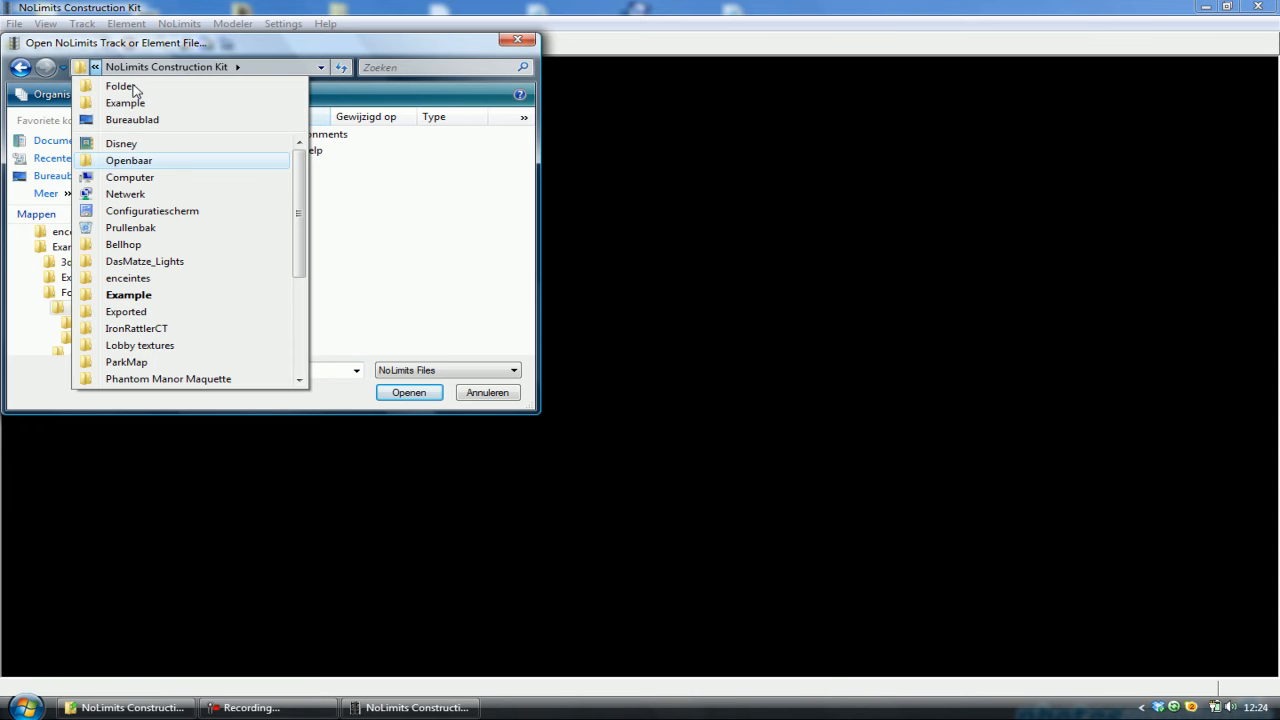
pyautogui.click(133, 86)
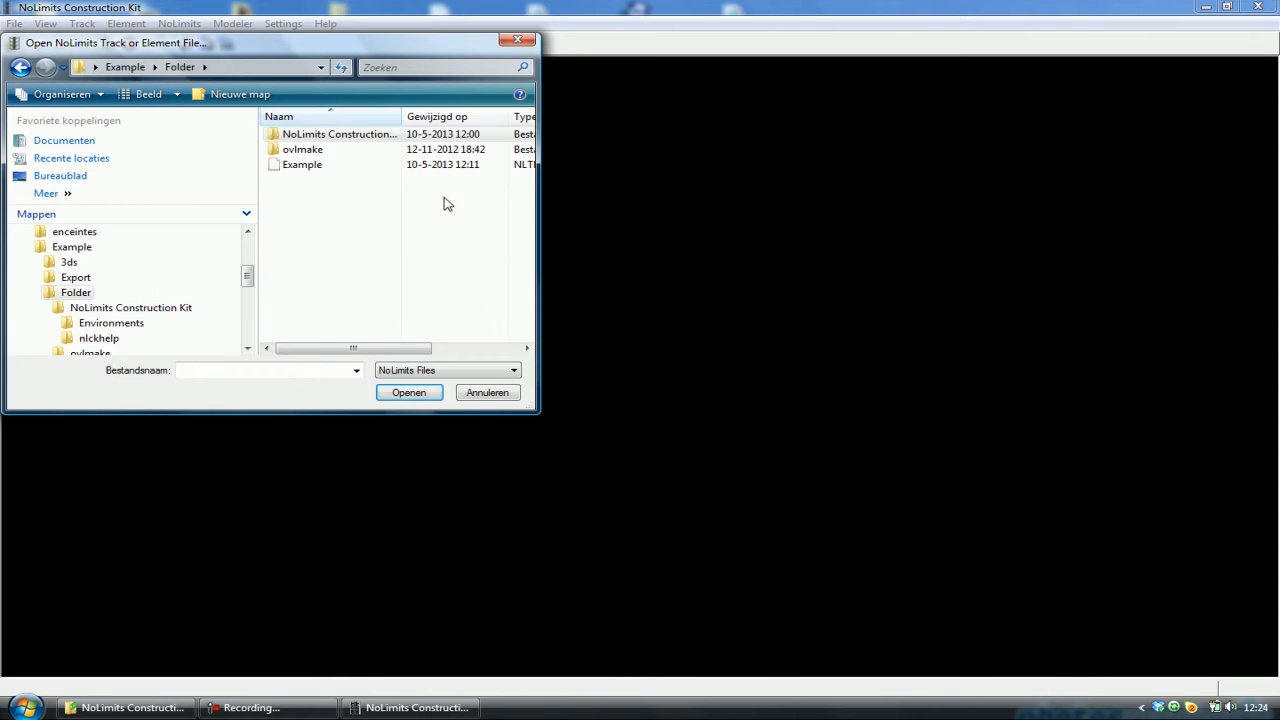
pyautogui.click(340, 167)
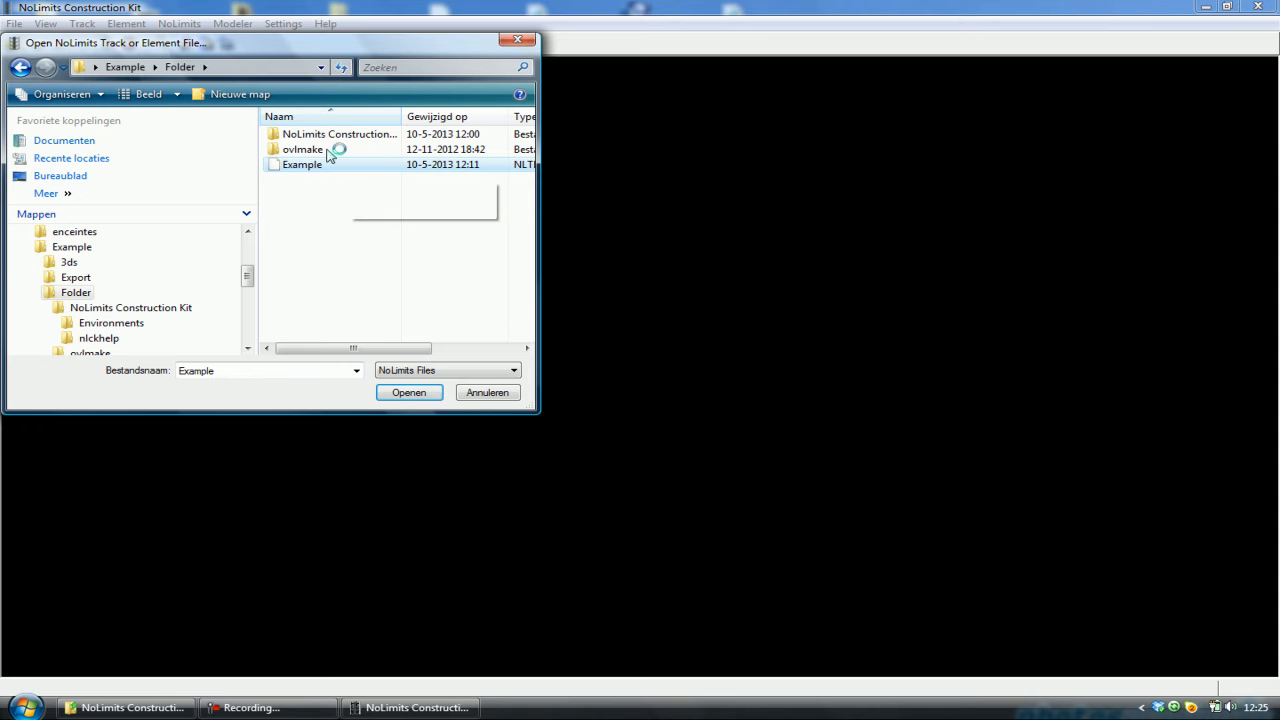
pyautogui.doubleClick(296, 168)
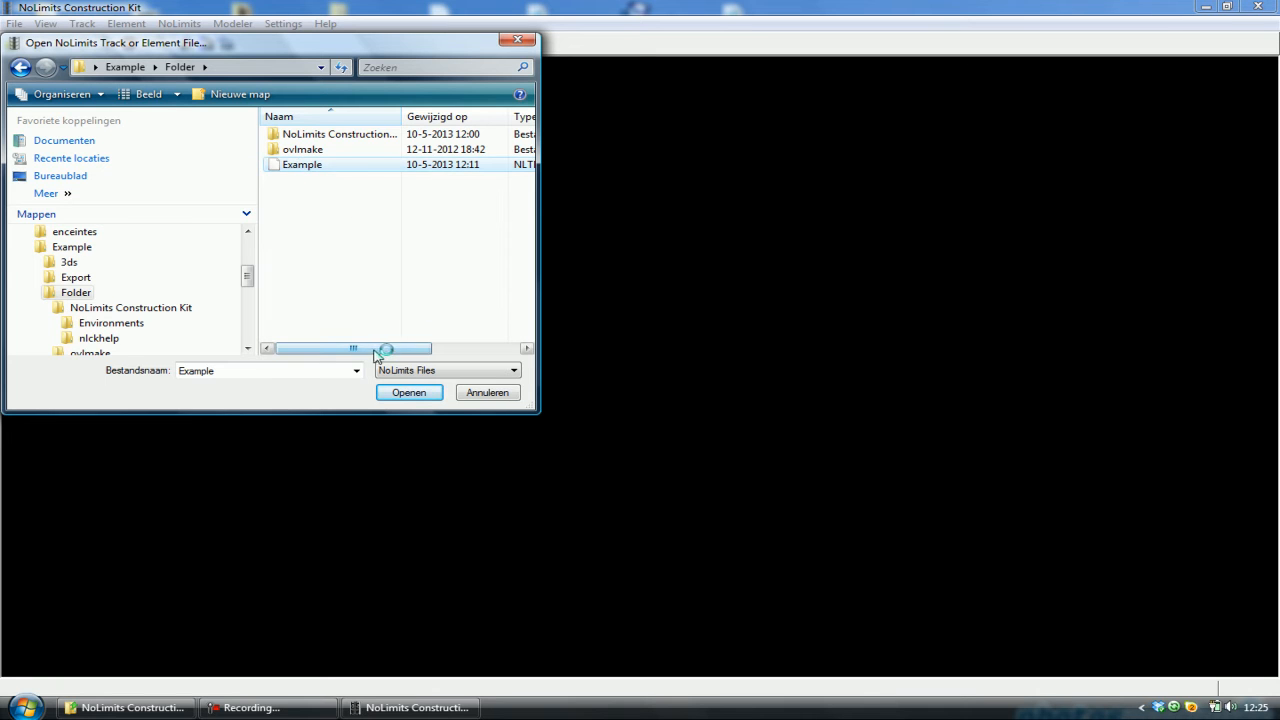
pyautogui.moveTo(380, 348); pyautogui.dragTo(489, 345)
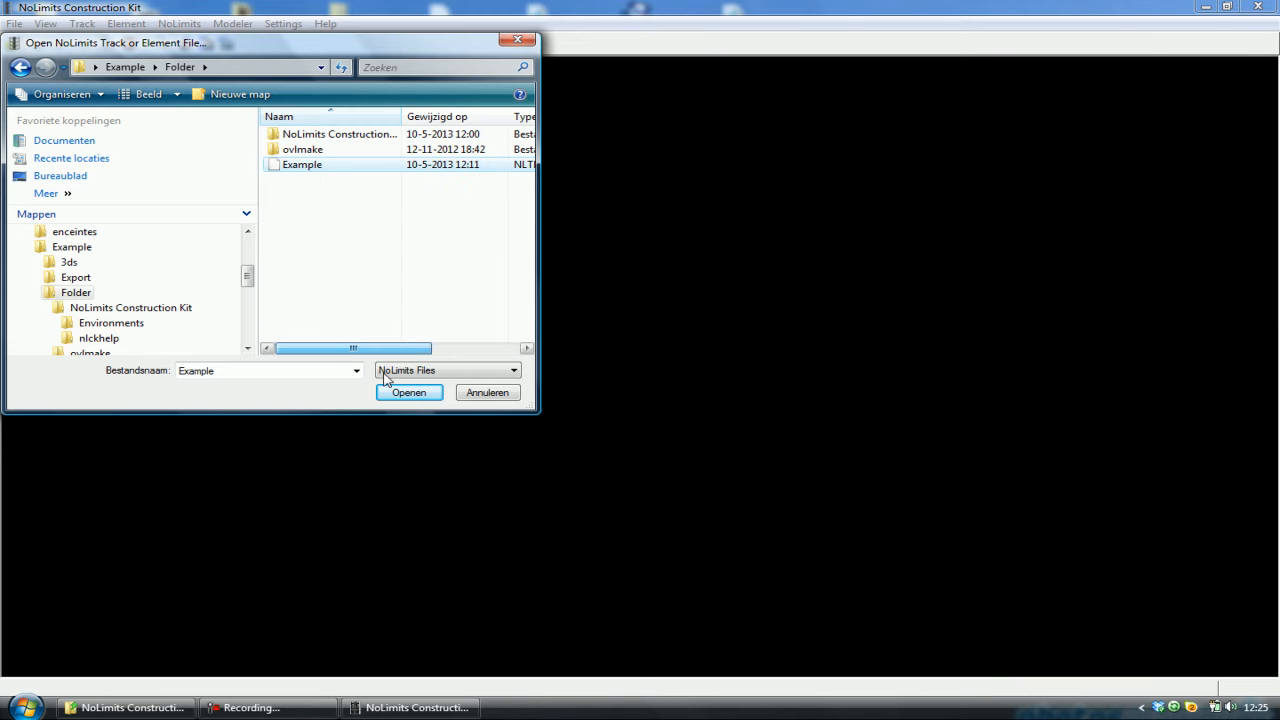
pyautogui.click(409, 392)
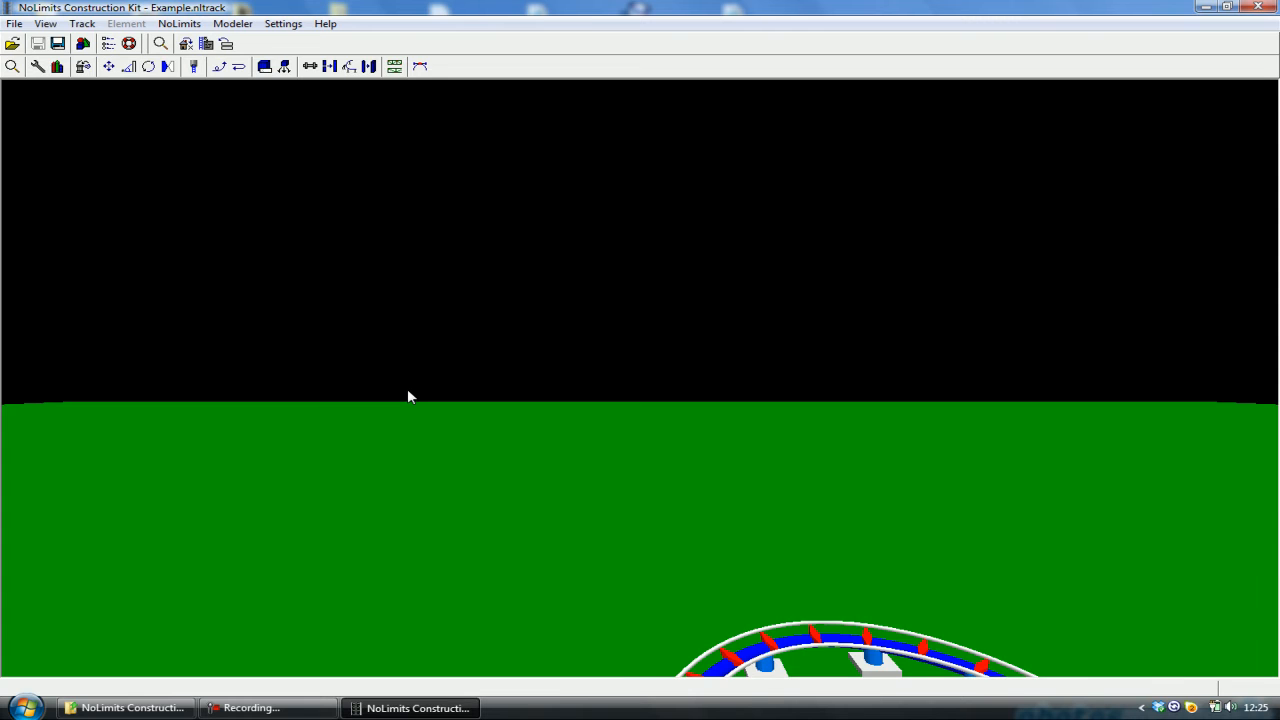
# Start saving the coaster as a 3DS model, excluding Ground and Tunnels from the export.
pyautogui.moveTo(497, 410); pyautogui.dragTo(846, 410)
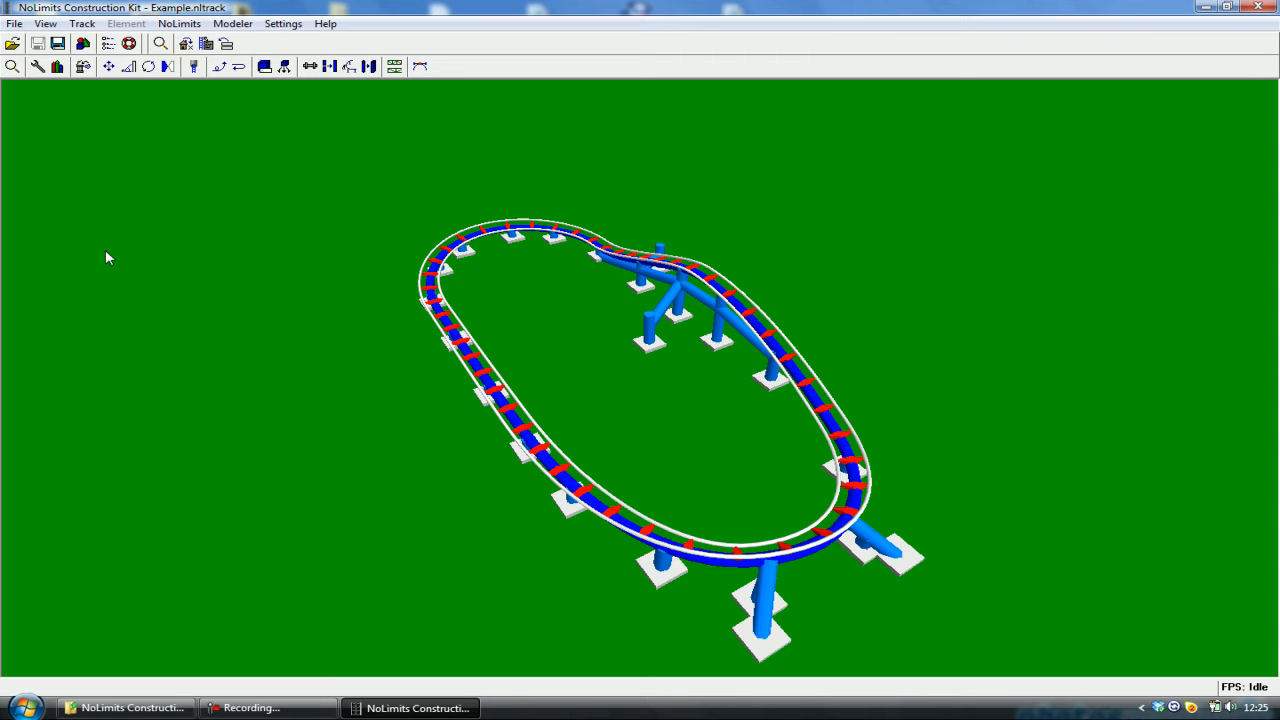
pyautogui.click(241, 22)
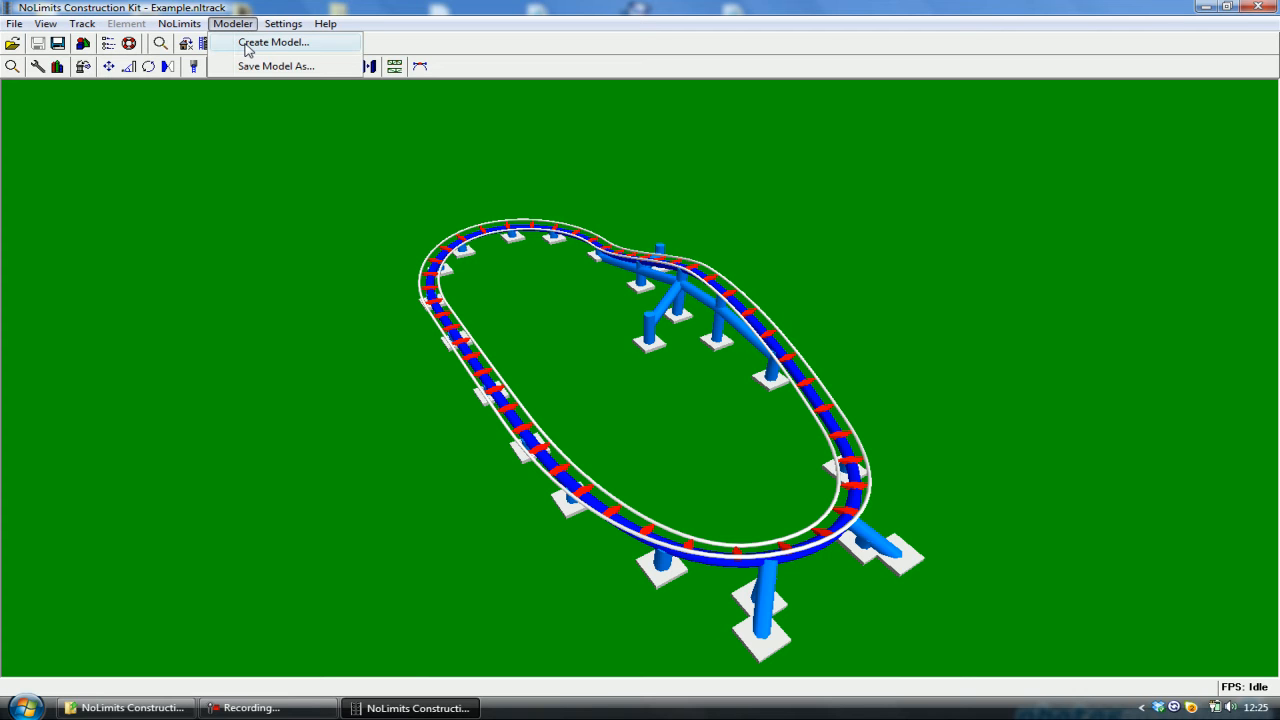
pyautogui.click(306, 68)
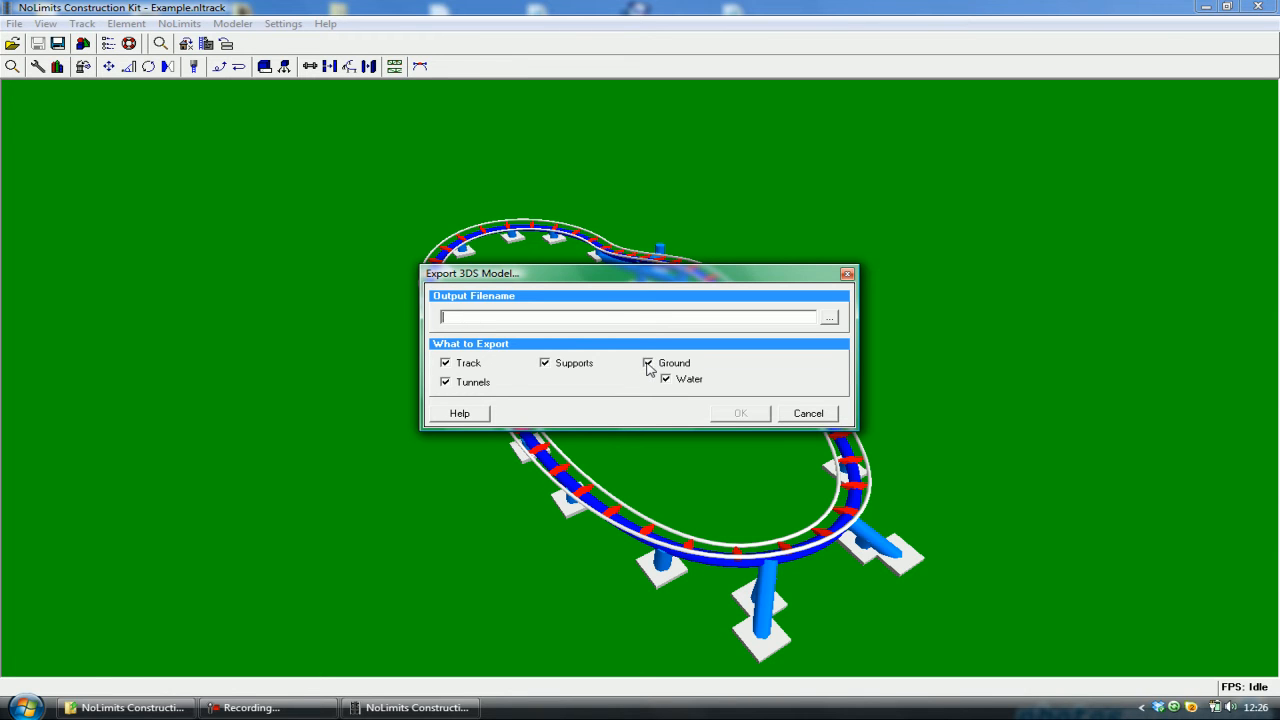
pyautogui.click(649, 367)
pyautogui.click(648, 364)
pyautogui.click(446, 383)
# Set the export's output file to Track.3ds in the 3ds folder inside Example.
pyautogui.click(829, 317)
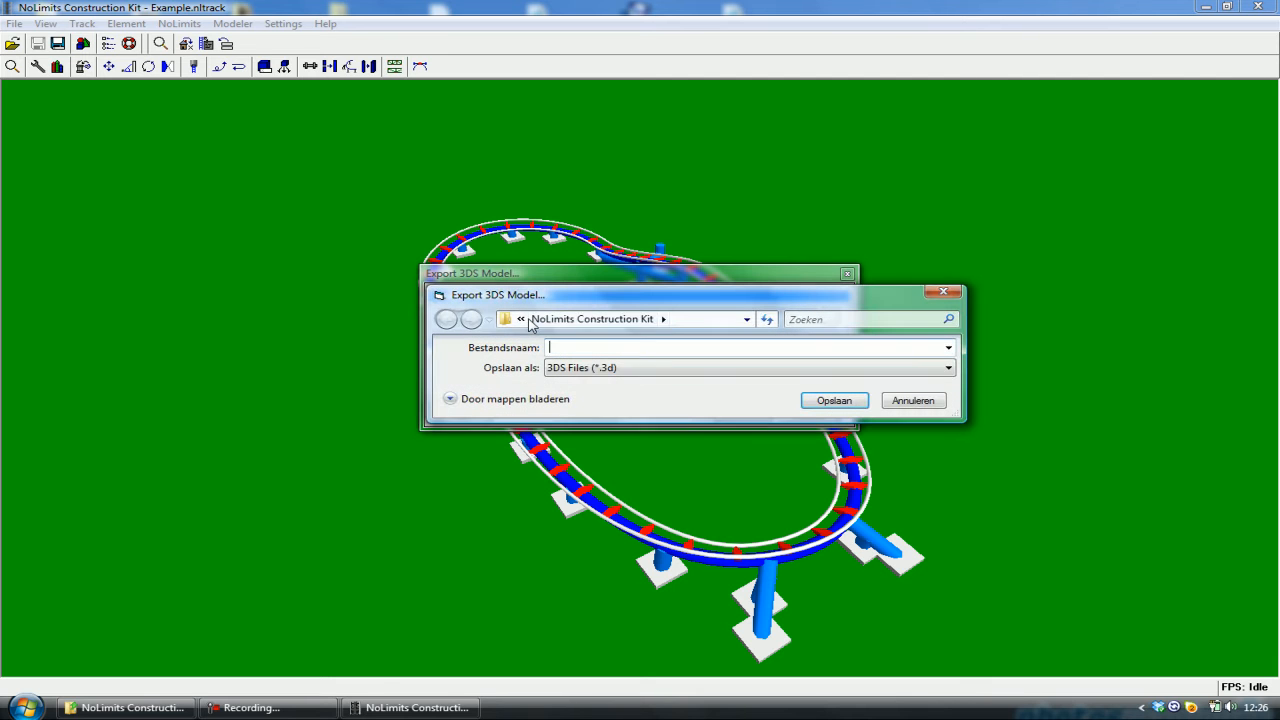
pyautogui.click(524, 319)
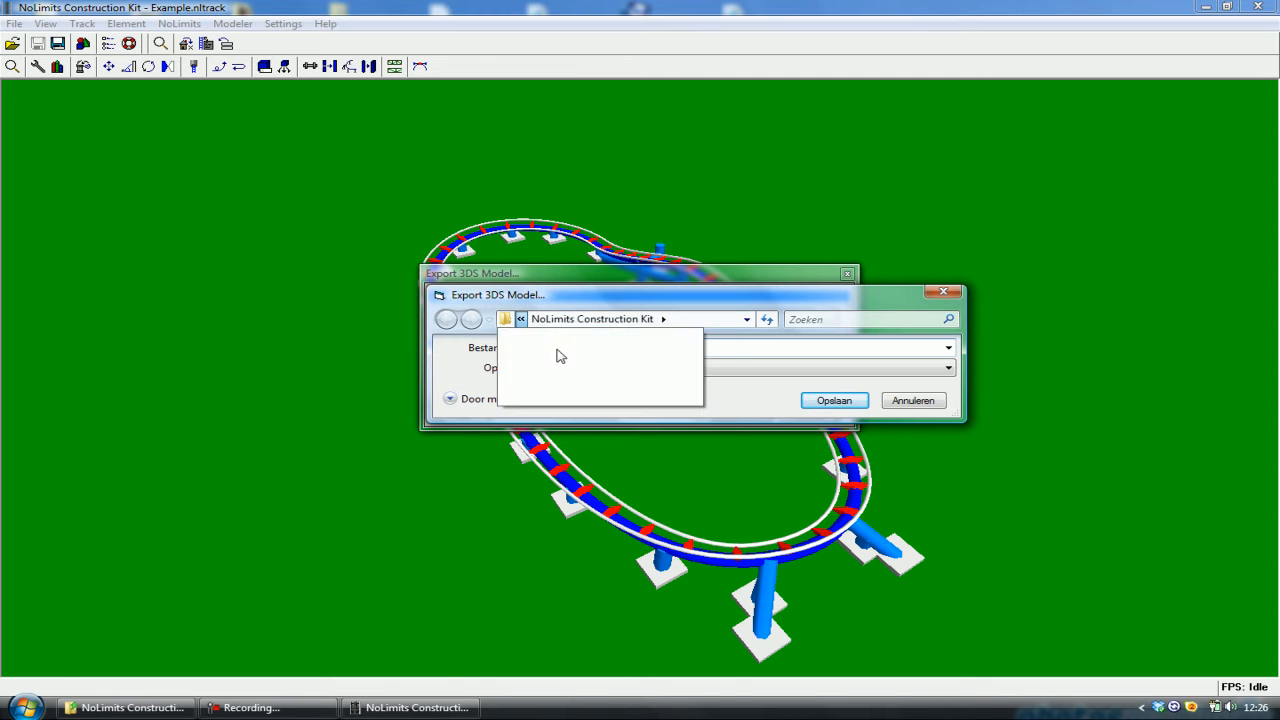
pyautogui.click(540, 340)
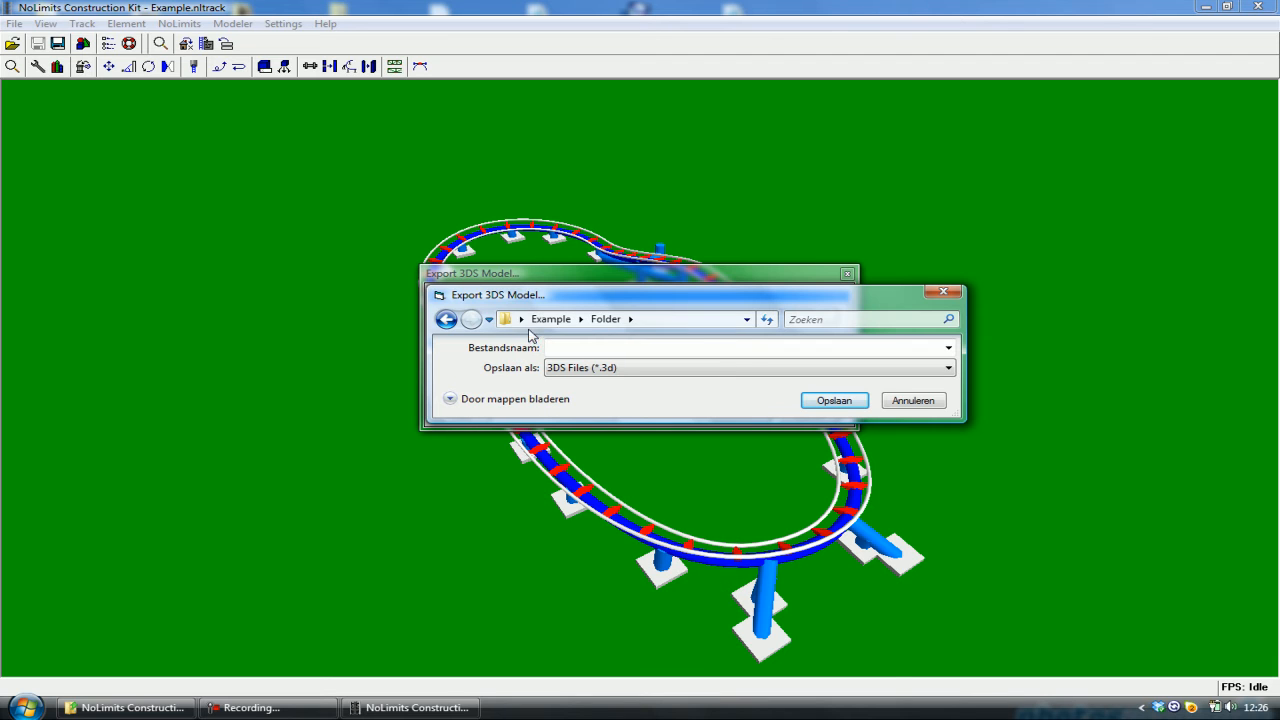
pyautogui.click(551, 319)
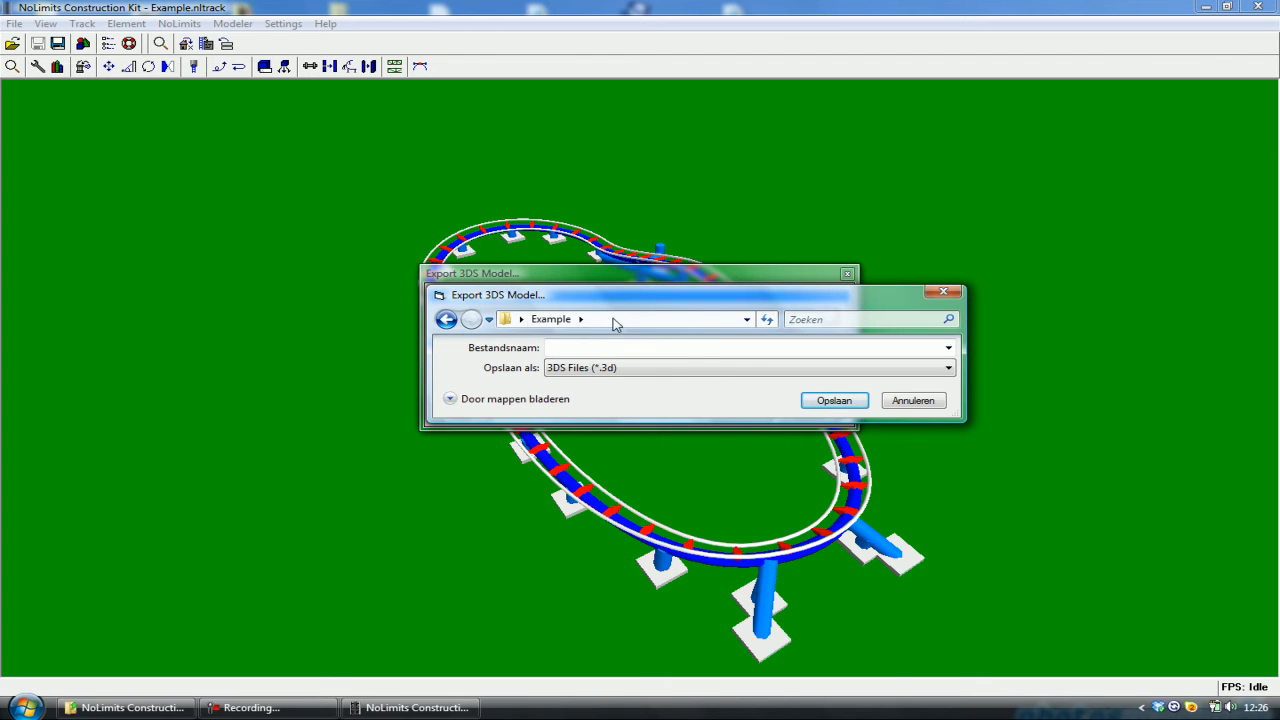
pyautogui.click(580, 319)
pyautogui.click(600, 339)
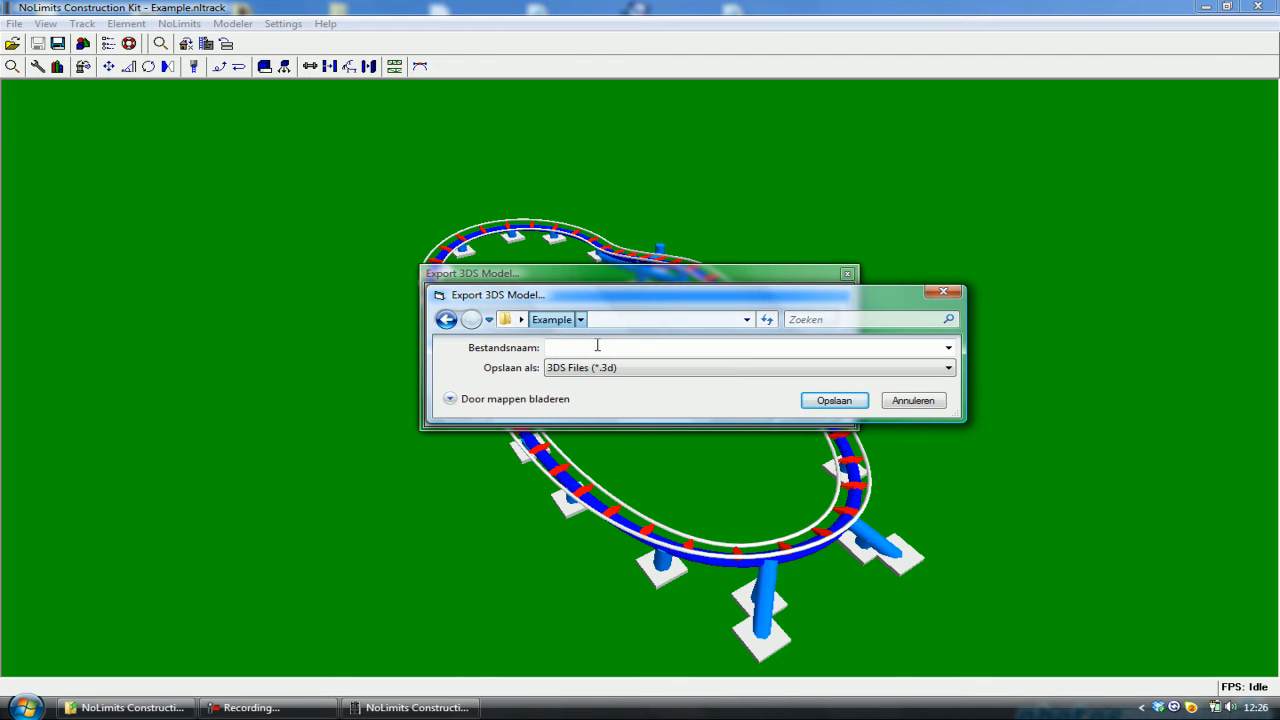
pyautogui.moveTo(668, 303); pyautogui.dragTo(579, 361)
pyautogui.write('Track')
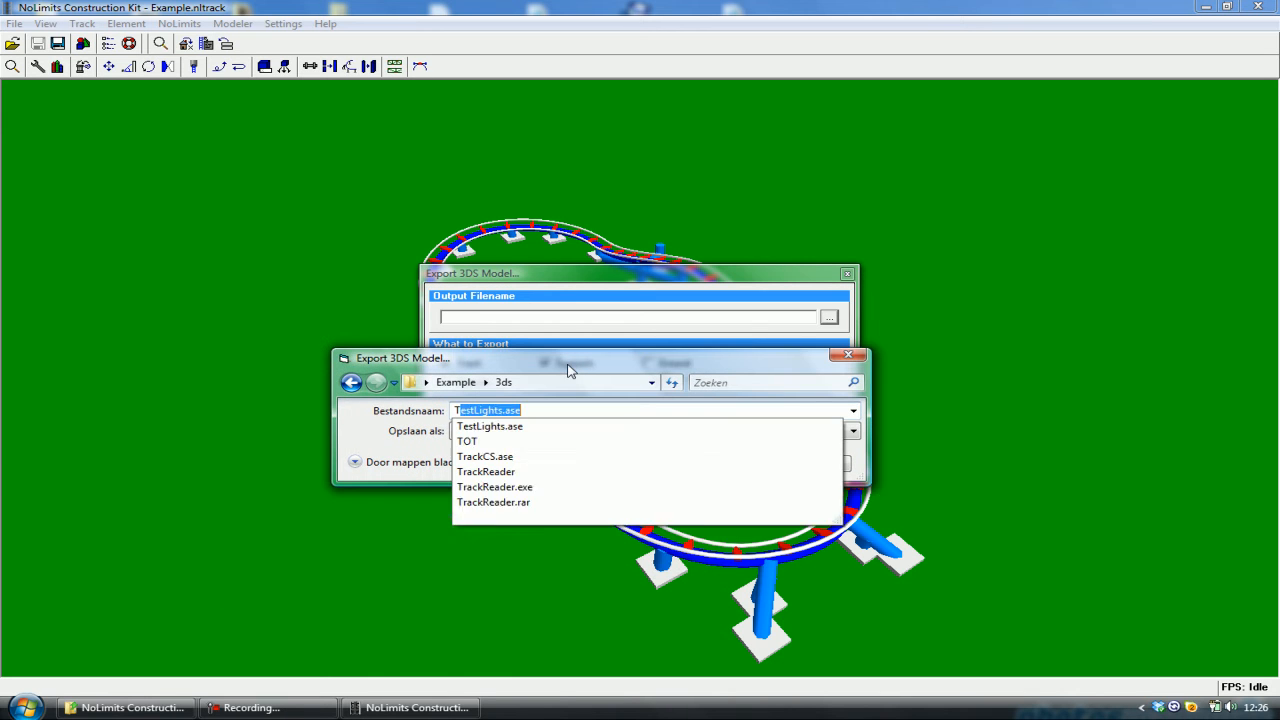
pyautogui.press('Return')
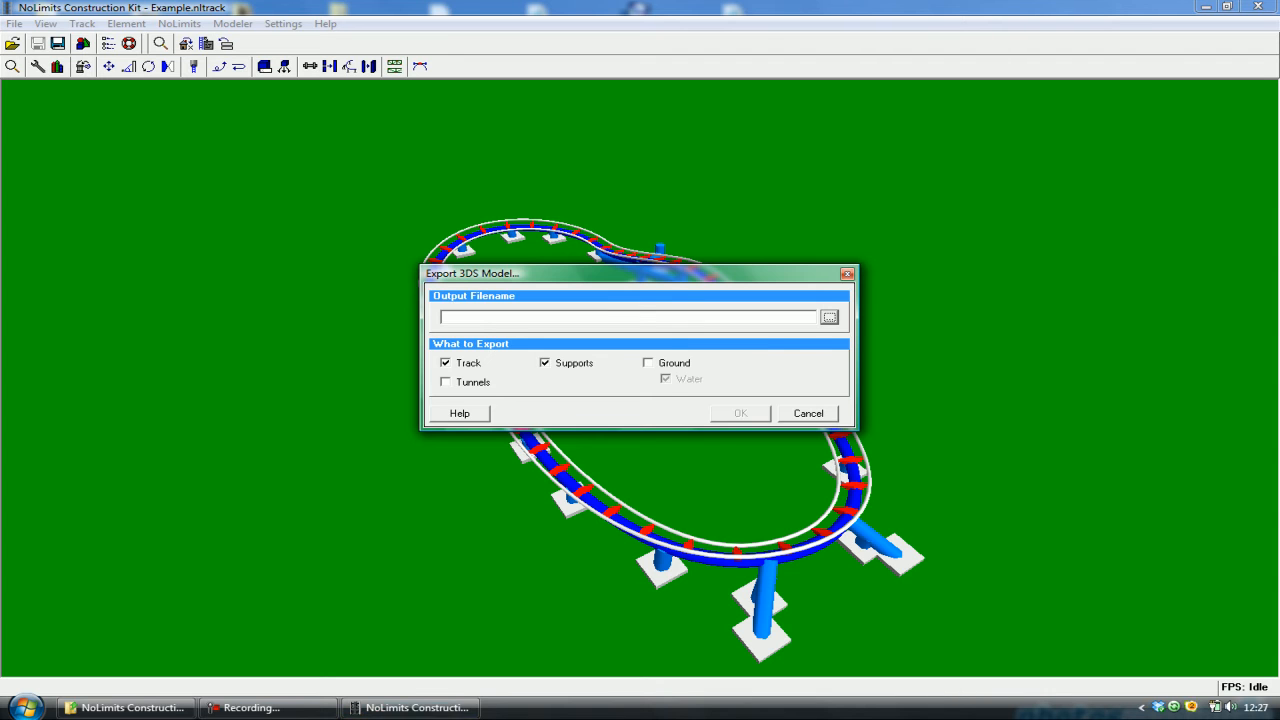
pyautogui.press('Return')
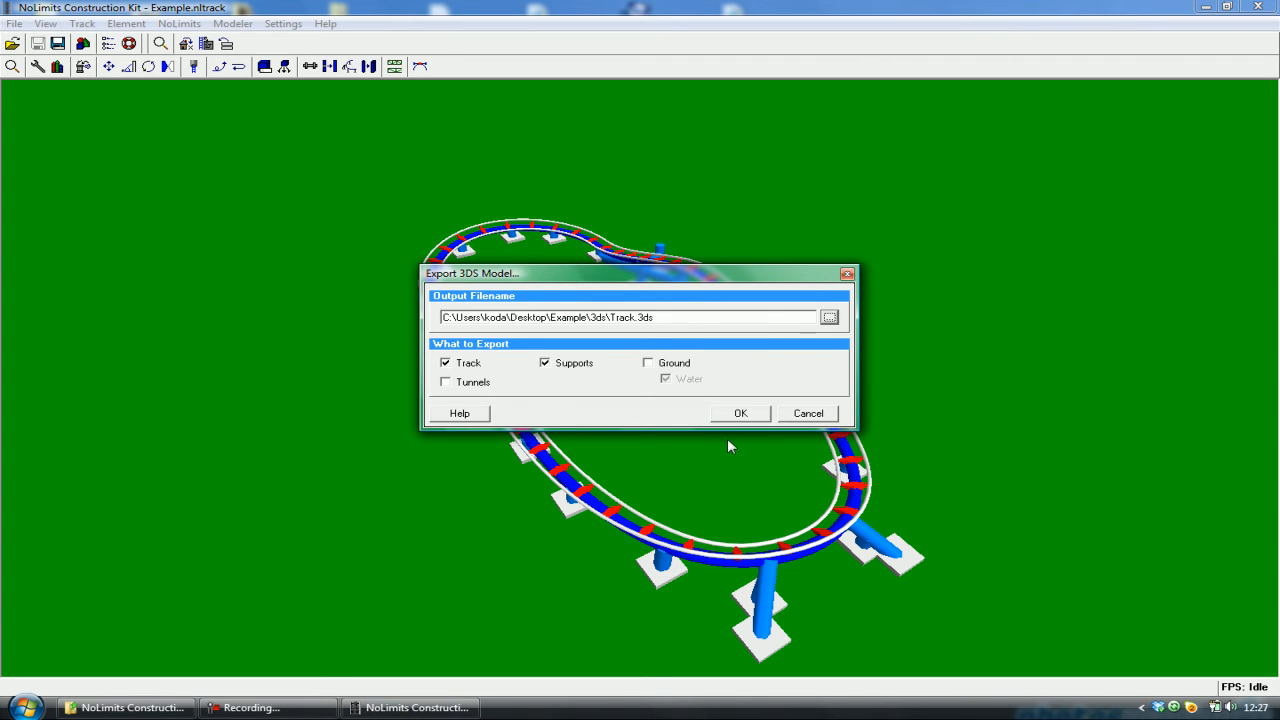
# Exclude Supports so only the Track is included, and run the 3DS export.
pyautogui.click(570, 368)
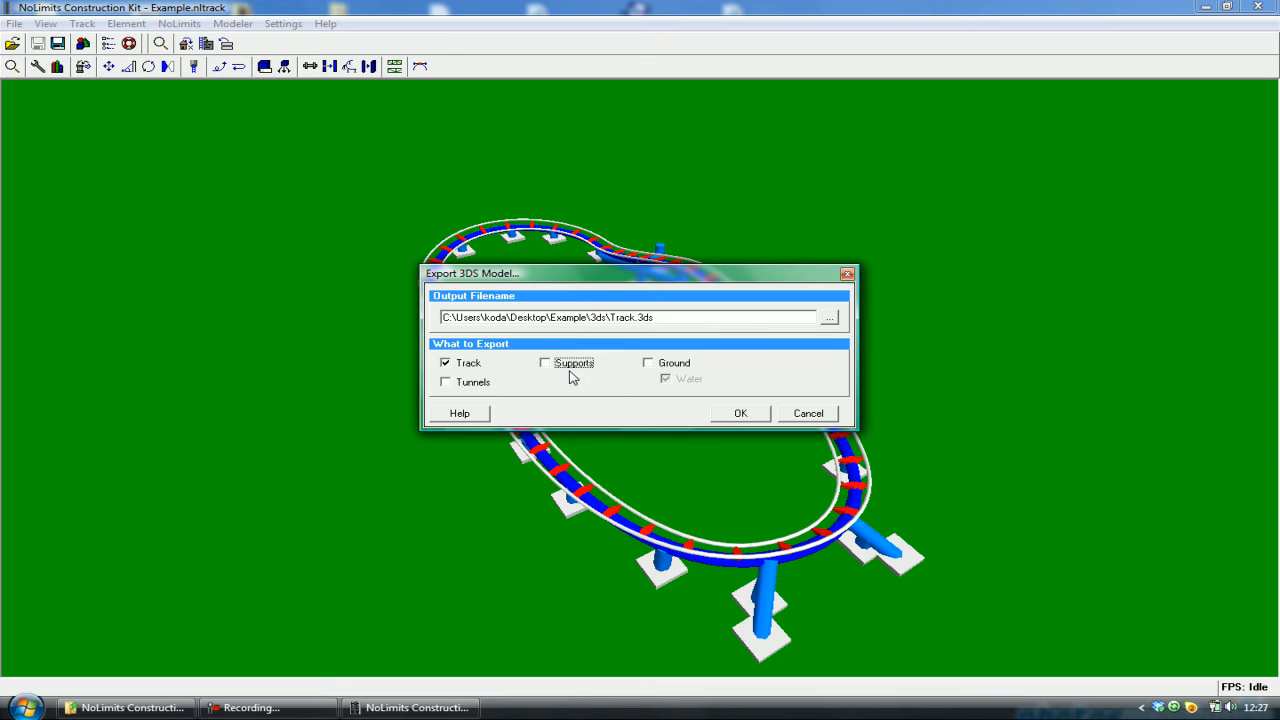
pyautogui.click(737, 416)
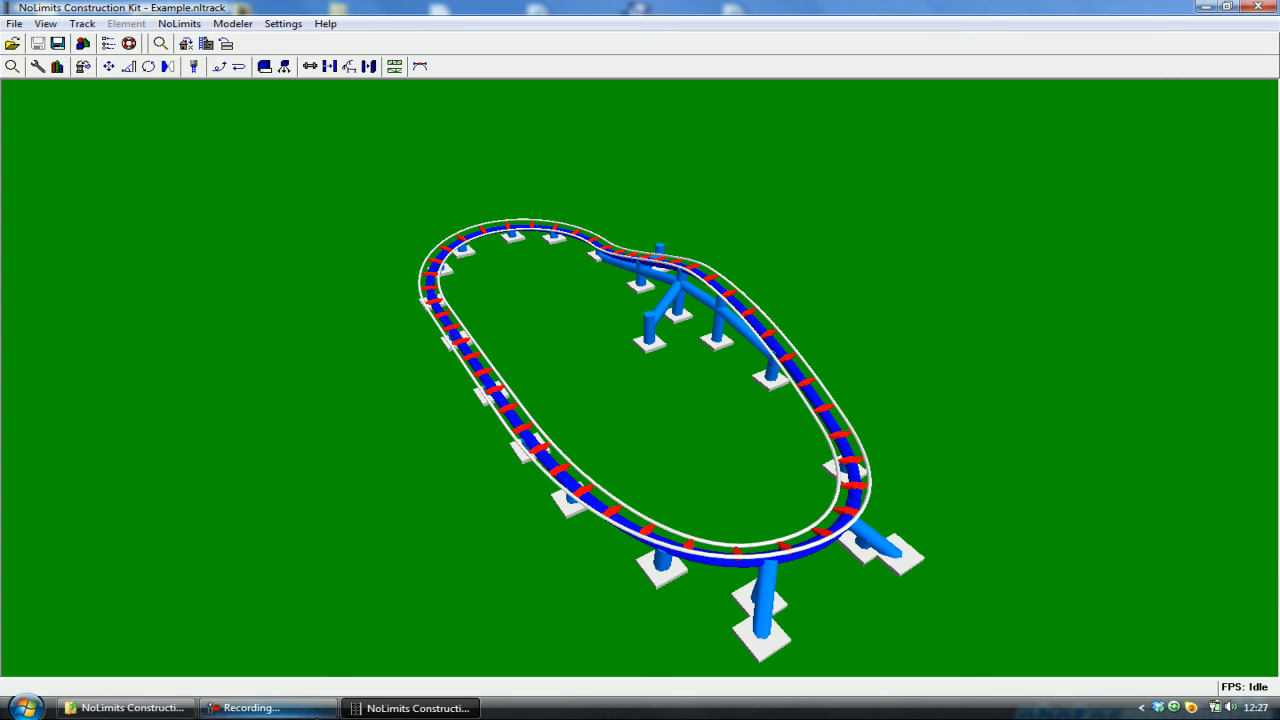
# Start another 3DS model export, excluding Tunnels, Track and Ground so that only Supports is included.
pyautogui.click(245, 27)
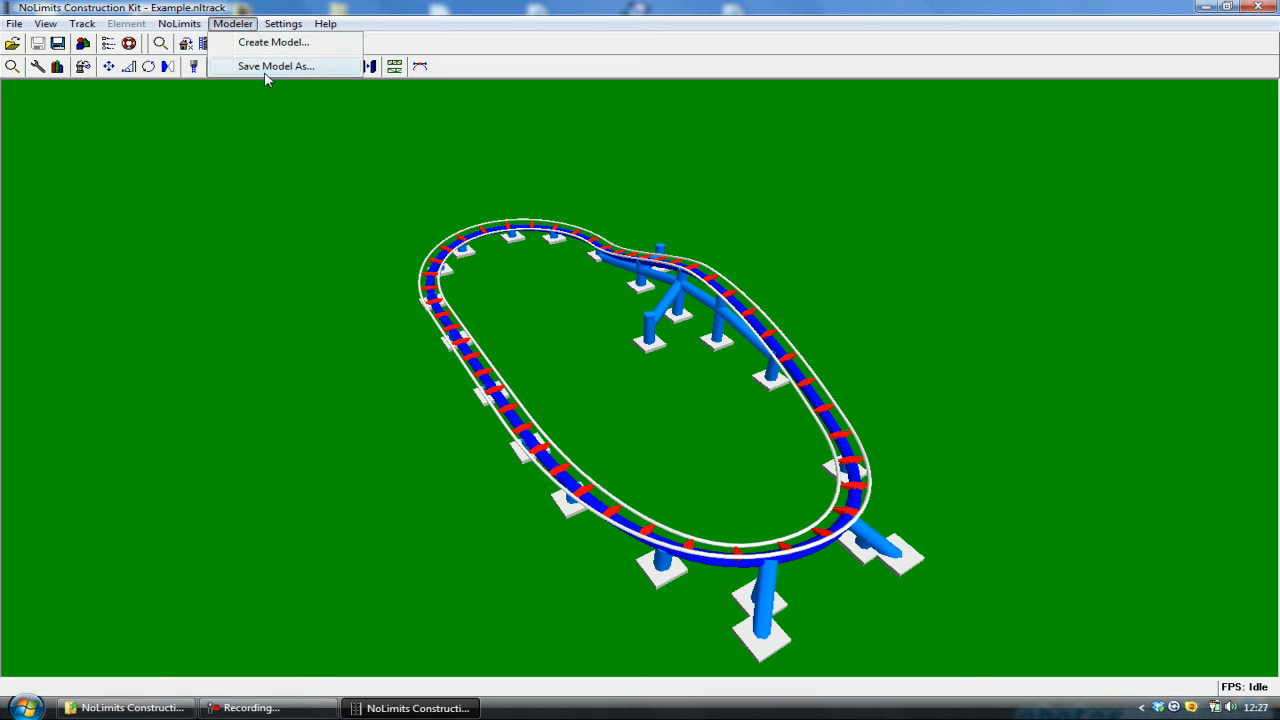
pyautogui.click(266, 63)
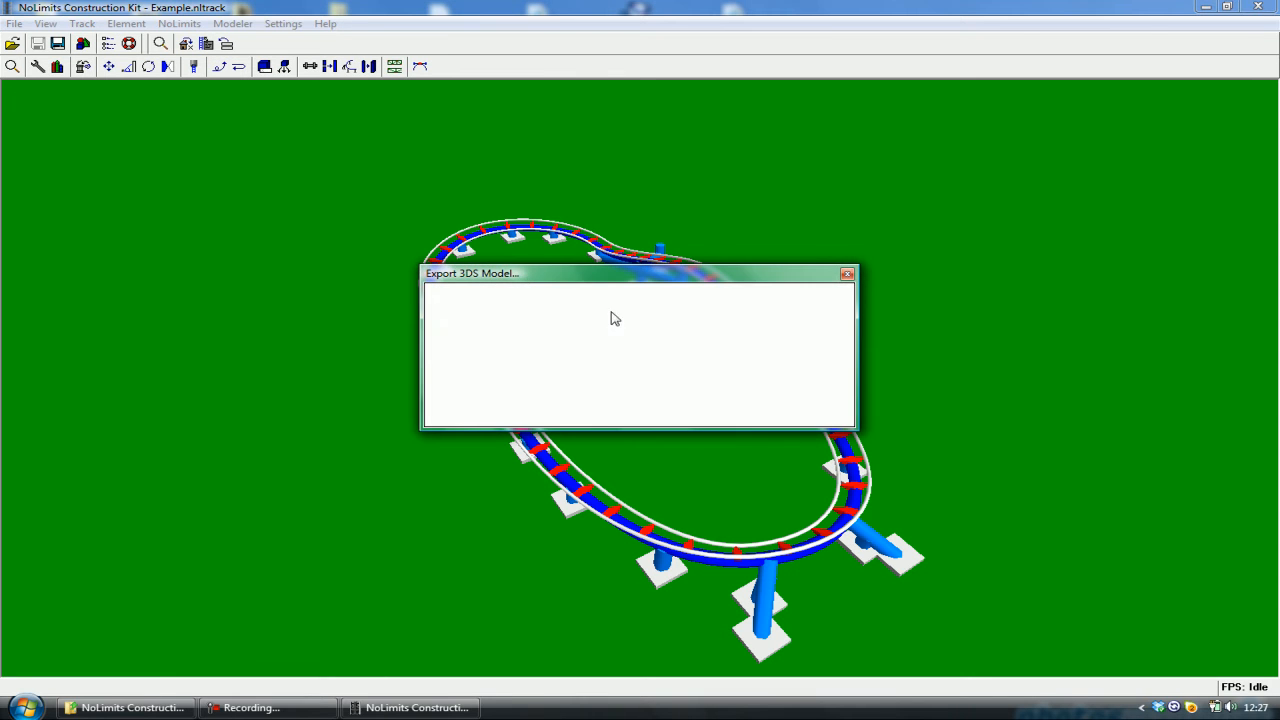
pyautogui.click(446, 382)
pyautogui.click(446, 363)
pyautogui.click(648, 363)
# Set the output file to Supports.3ds in the 3ds folder inside Example, and run the 3DS export.
pyautogui.click(828, 317)
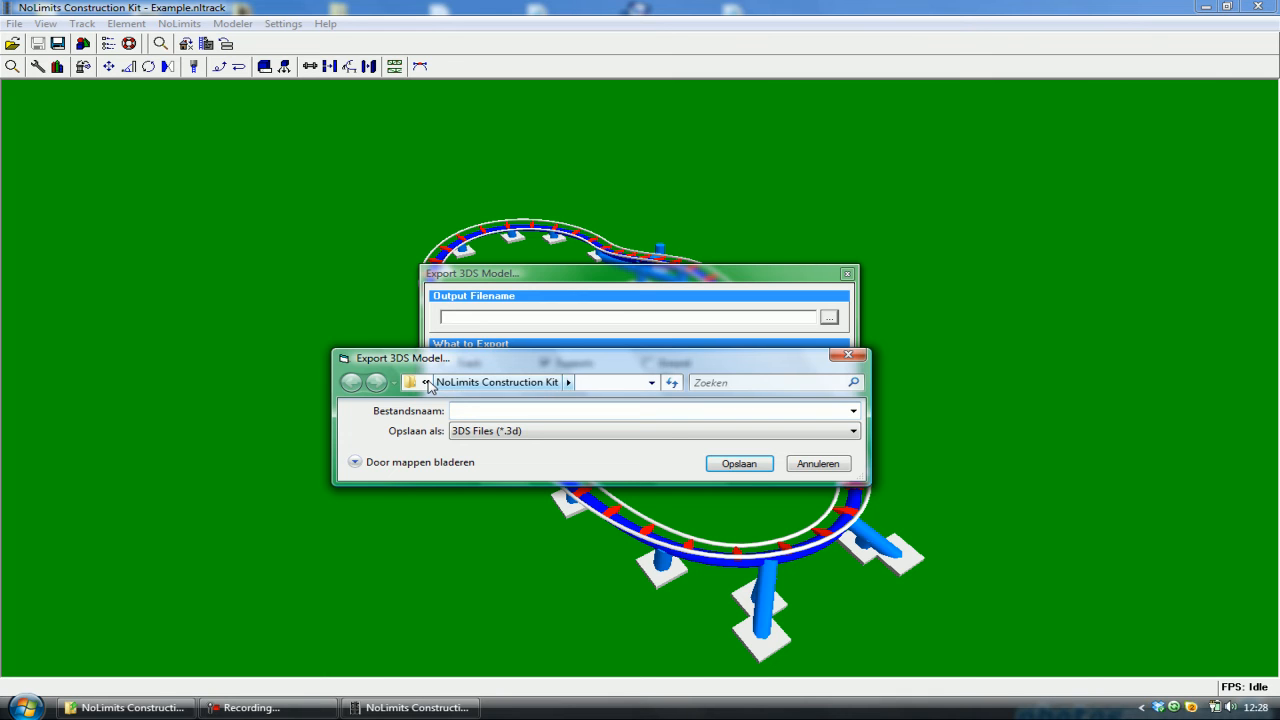
pyautogui.click(426, 383)
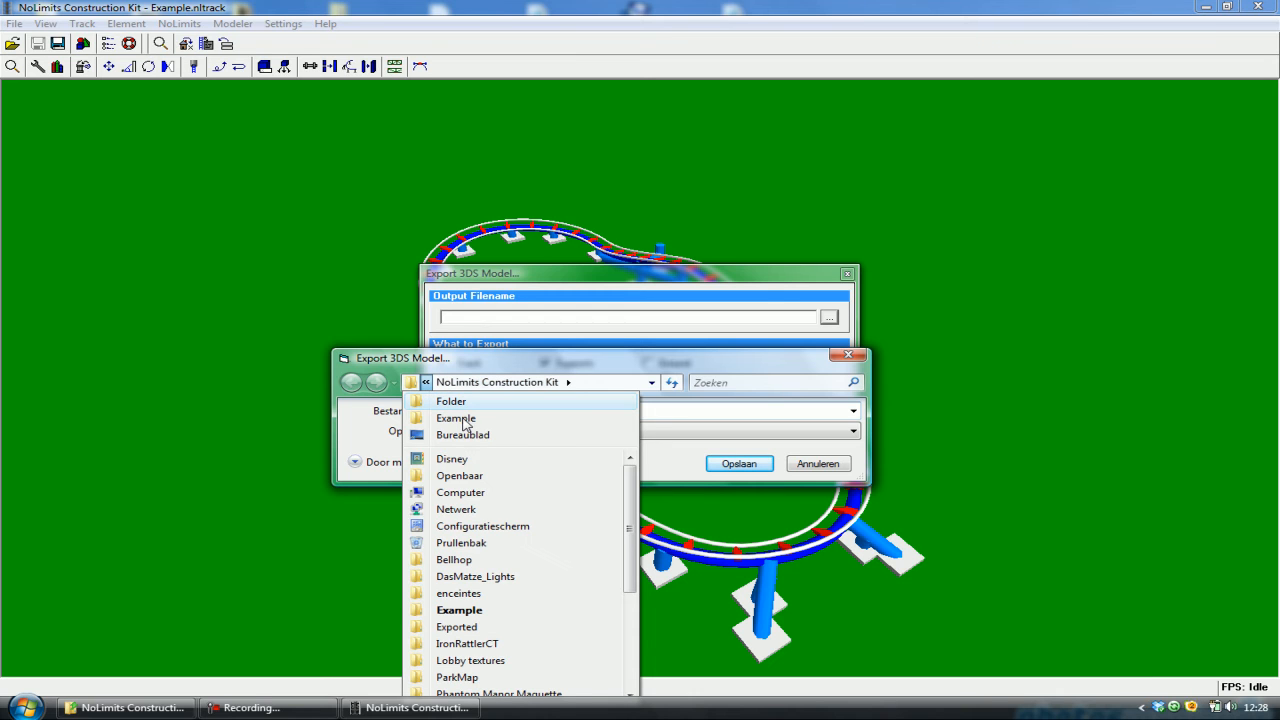
pyautogui.click(463, 424)
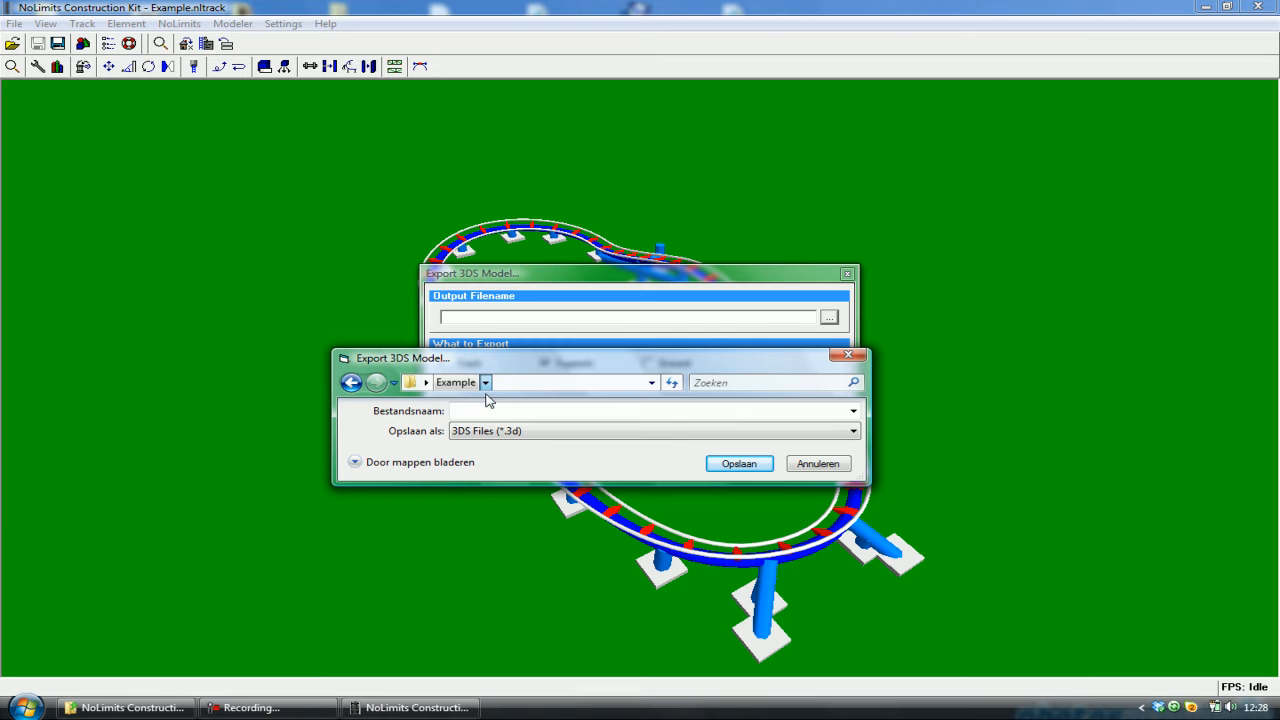
pyautogui.click(485, 382)
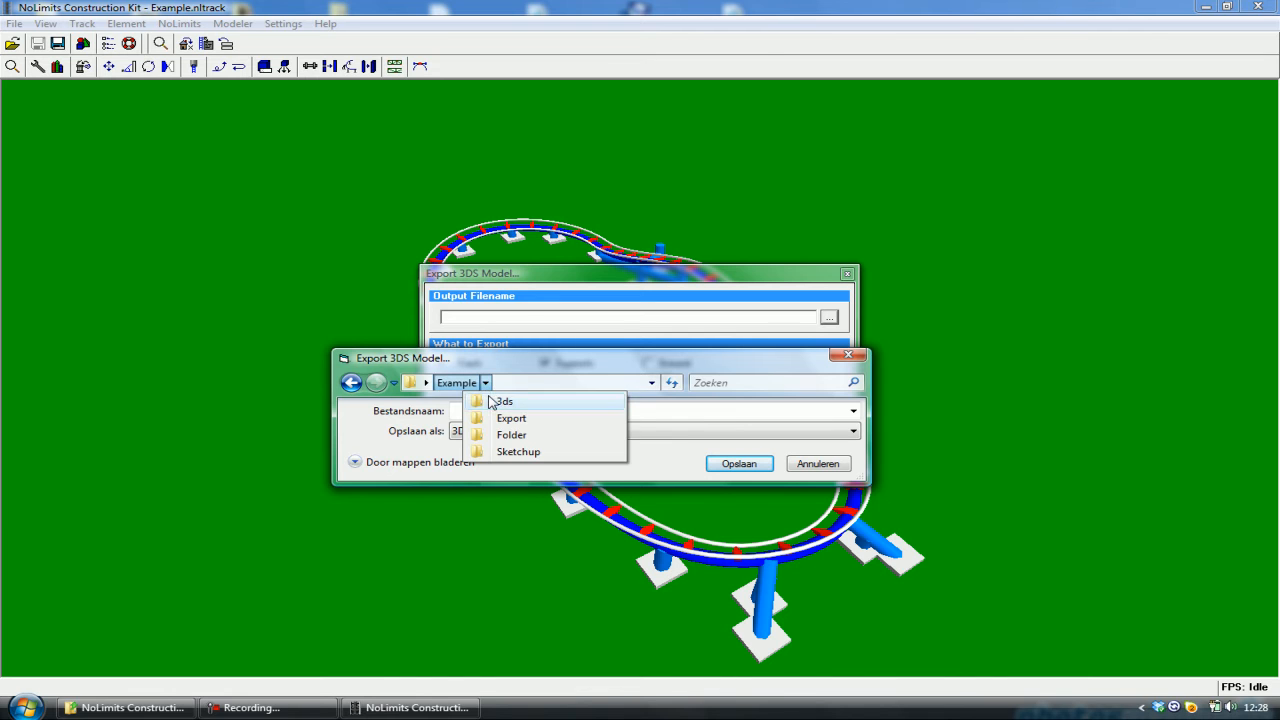
pyautogui.click(488, 404)
pyautogui.write('Sup')
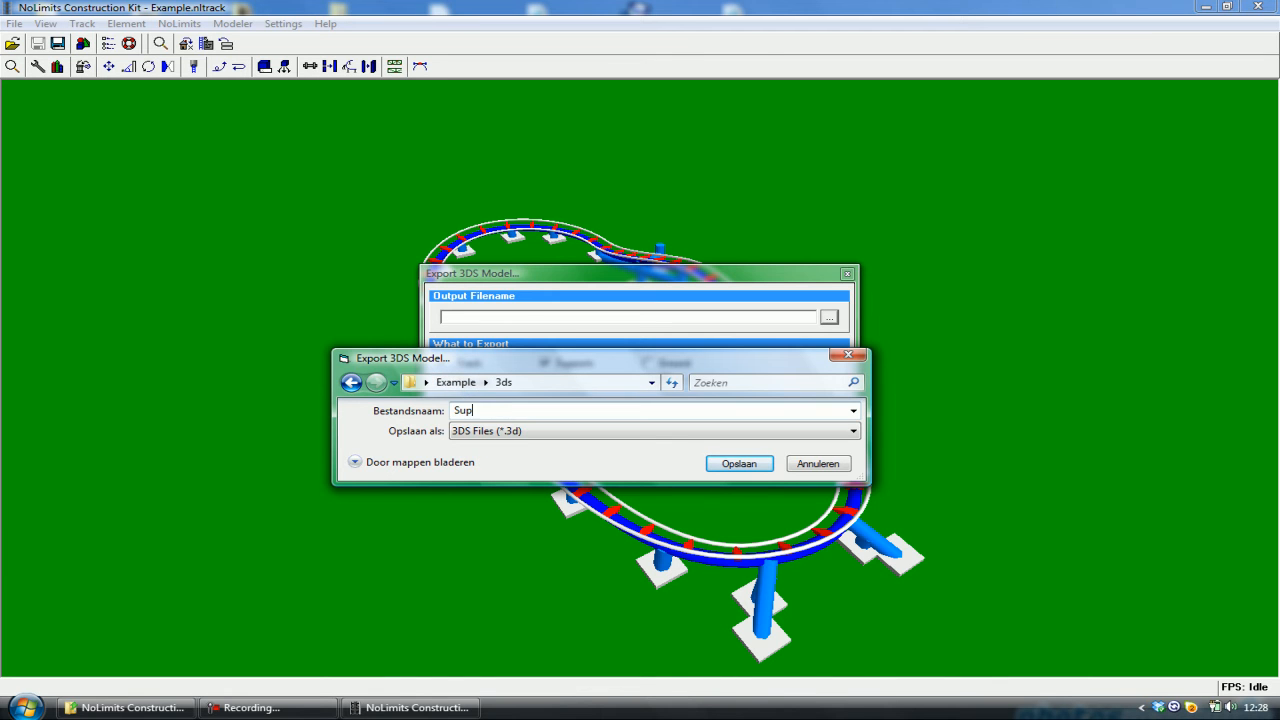
pyautogui.write('ports')
pyautogui.press('Return')
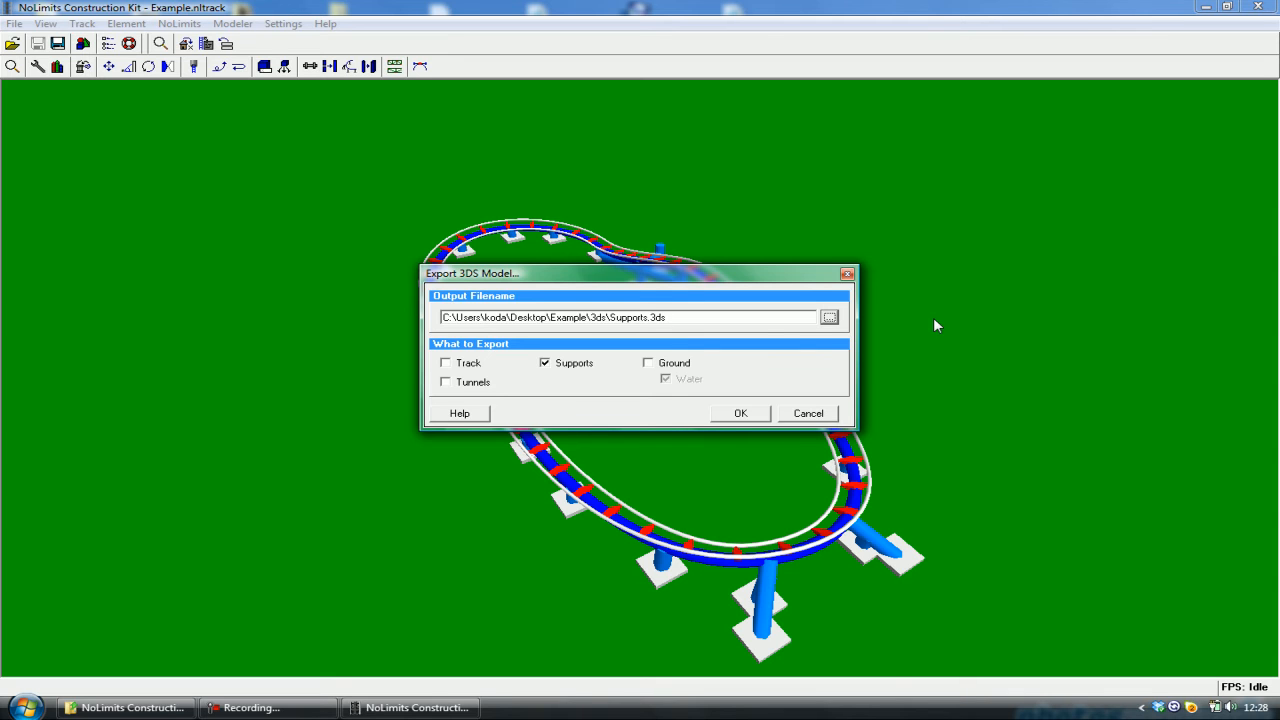
pyautogui.click(741, 415)
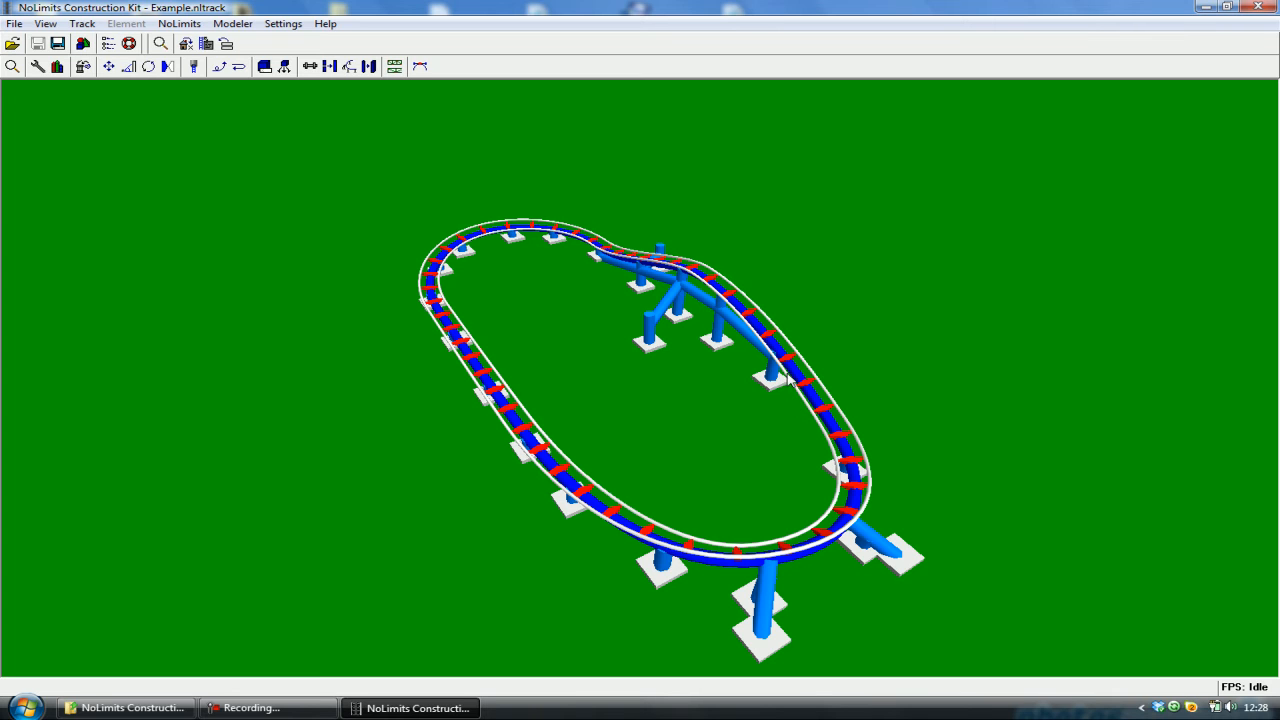
# Close NoLimits Construction Kit and open the 3ds folder inside Example to check the exported files.
pyautogui.moveTo(788, 378); pyautogui.dragTo(640, 347)
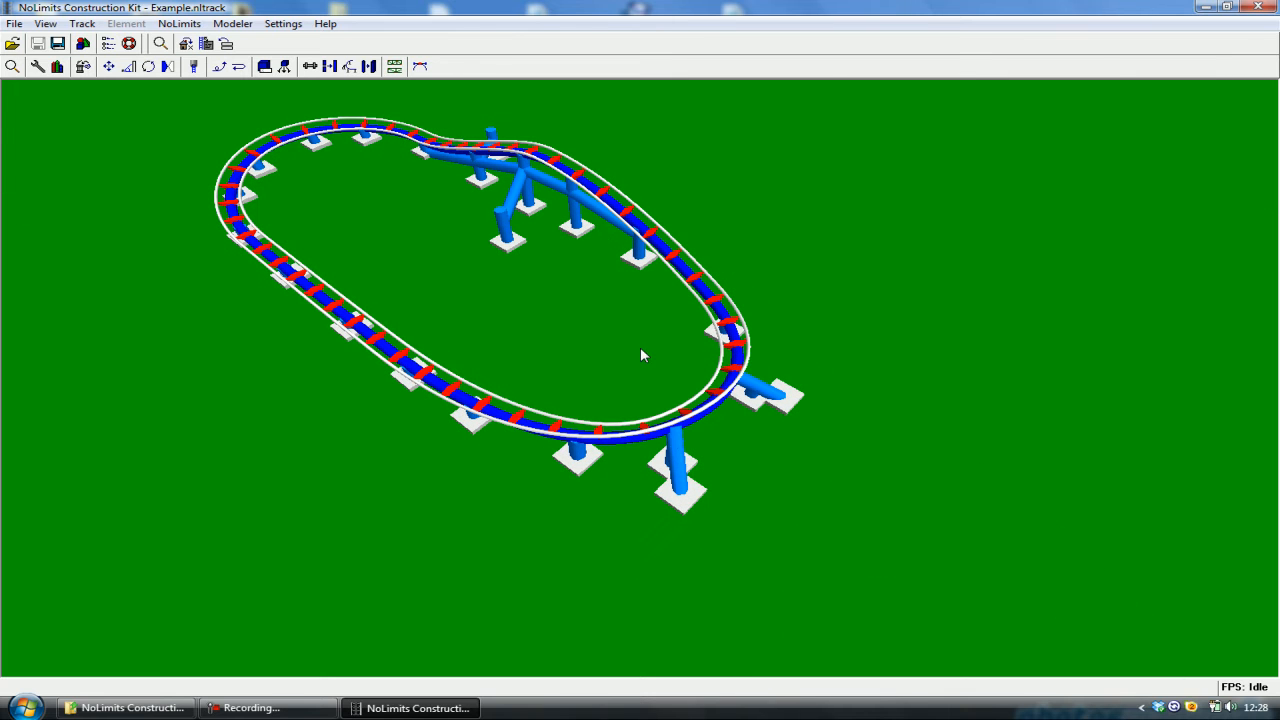
pyautogui.click(1268, 8)
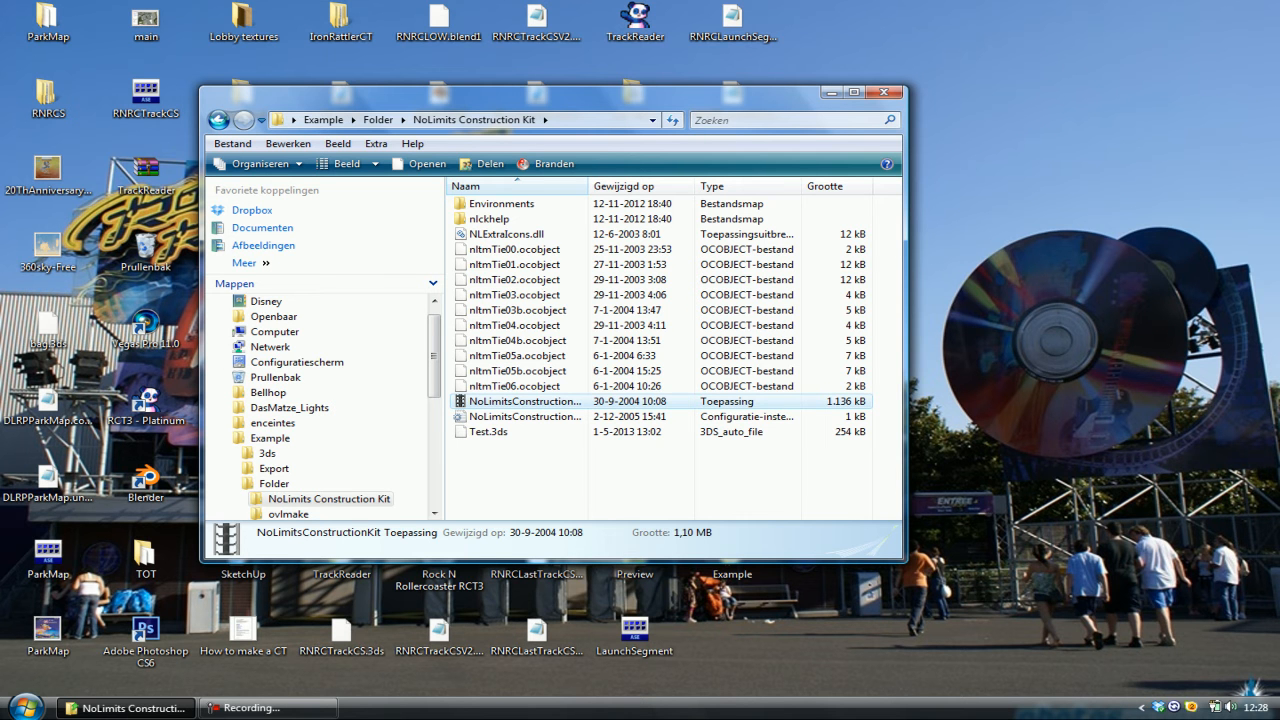
pyautogui.press('BackSpace')
pyautogui.click(220, 120)
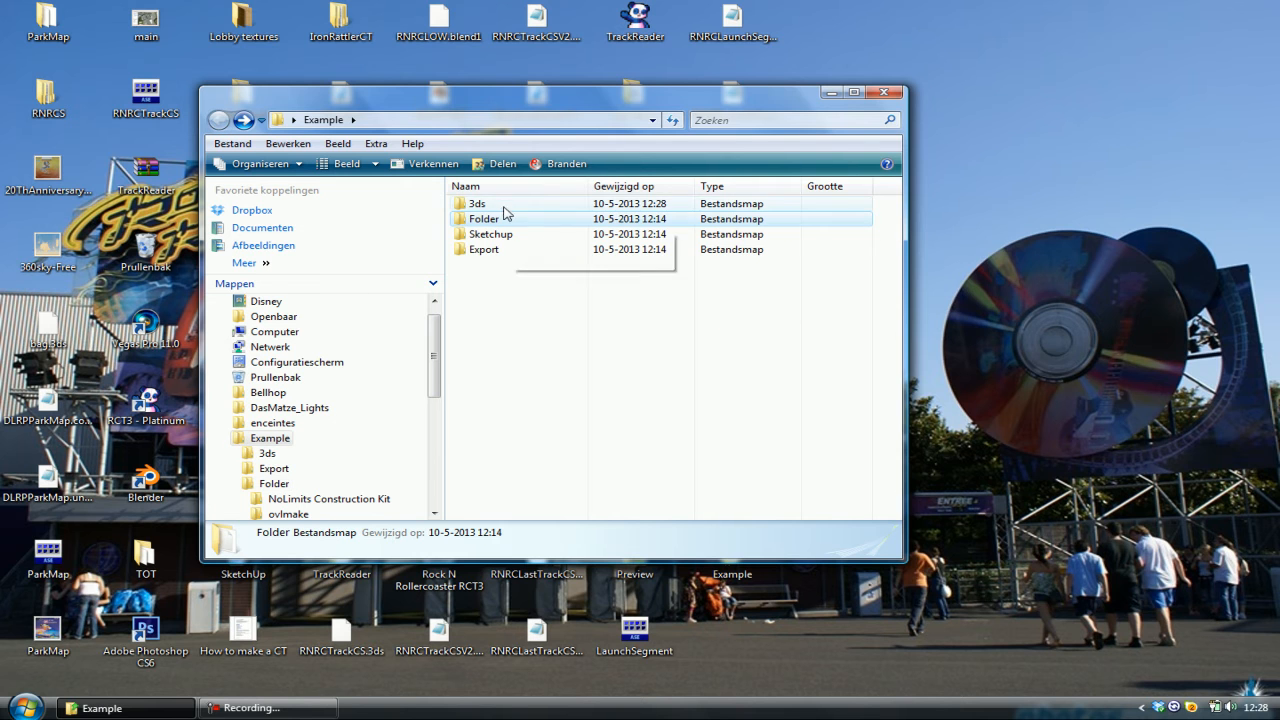
pyautogui.doubleClick(508, 203)
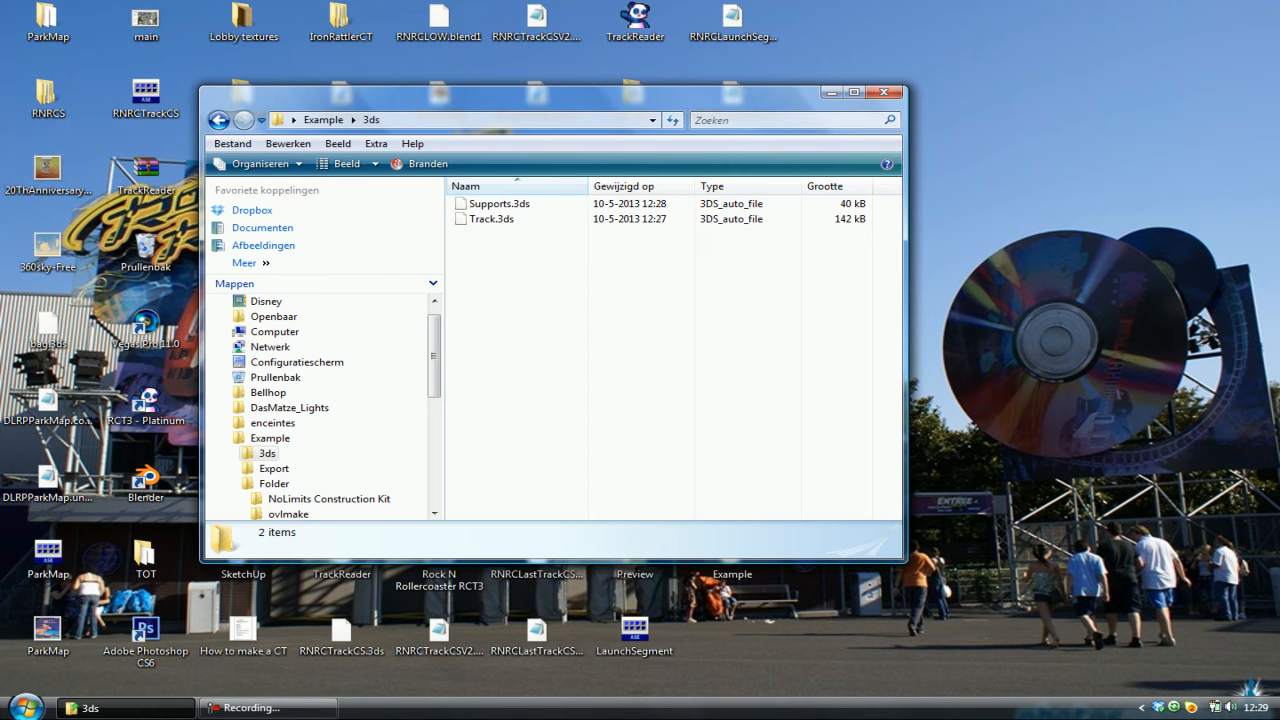
# Minimise the 3ds folder window and launch SketchUp from the desktop.
pyautogui.click(26, 708)
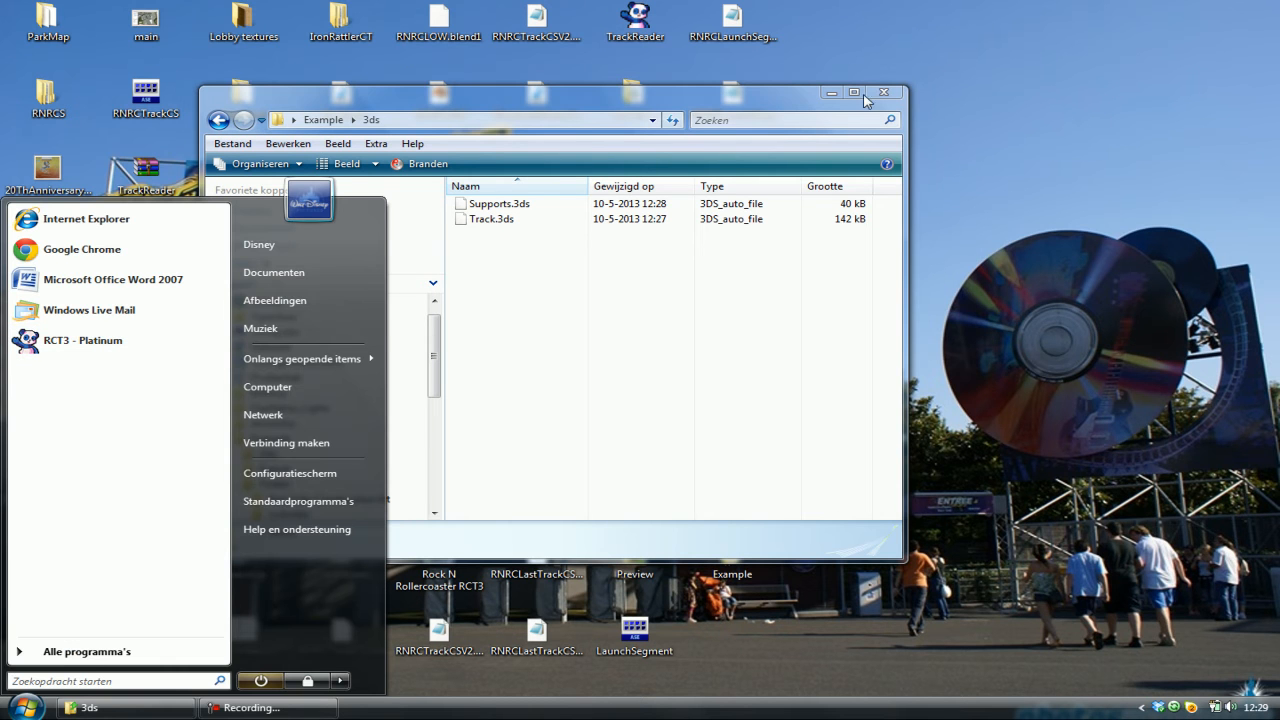
pyautogui.click(832, 93)
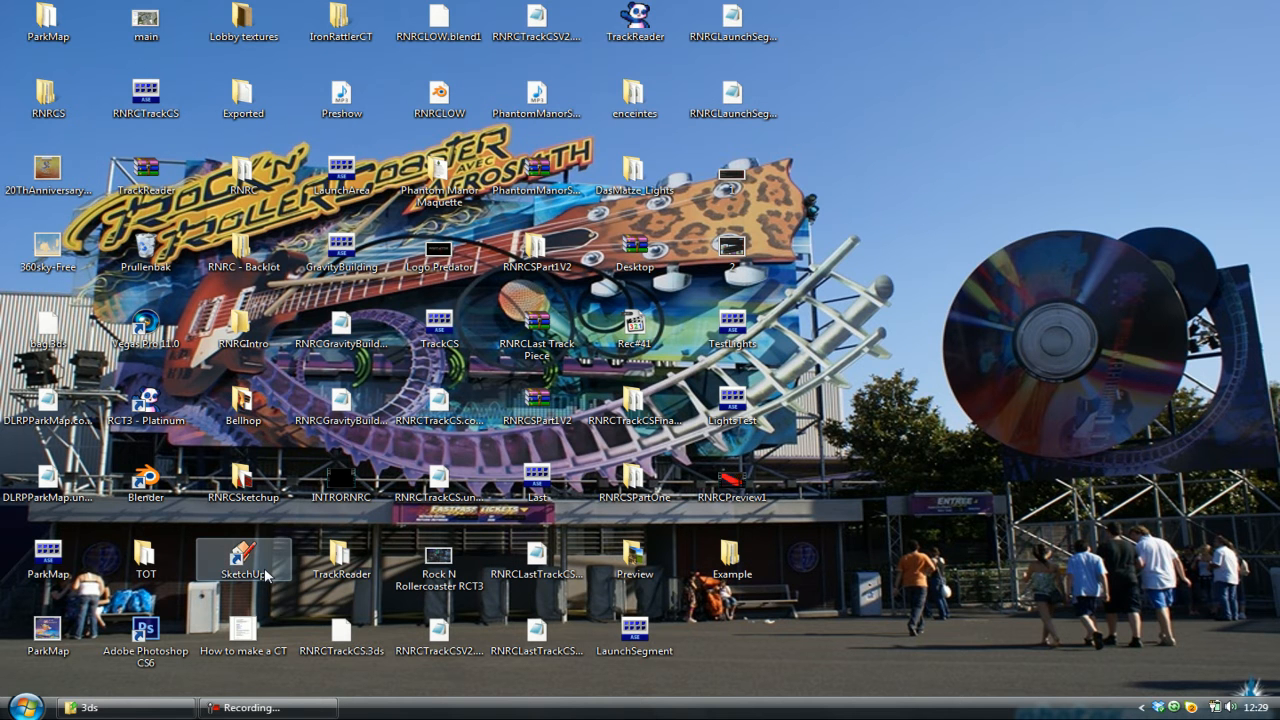
pyautogui.doubleClick(265, 574)
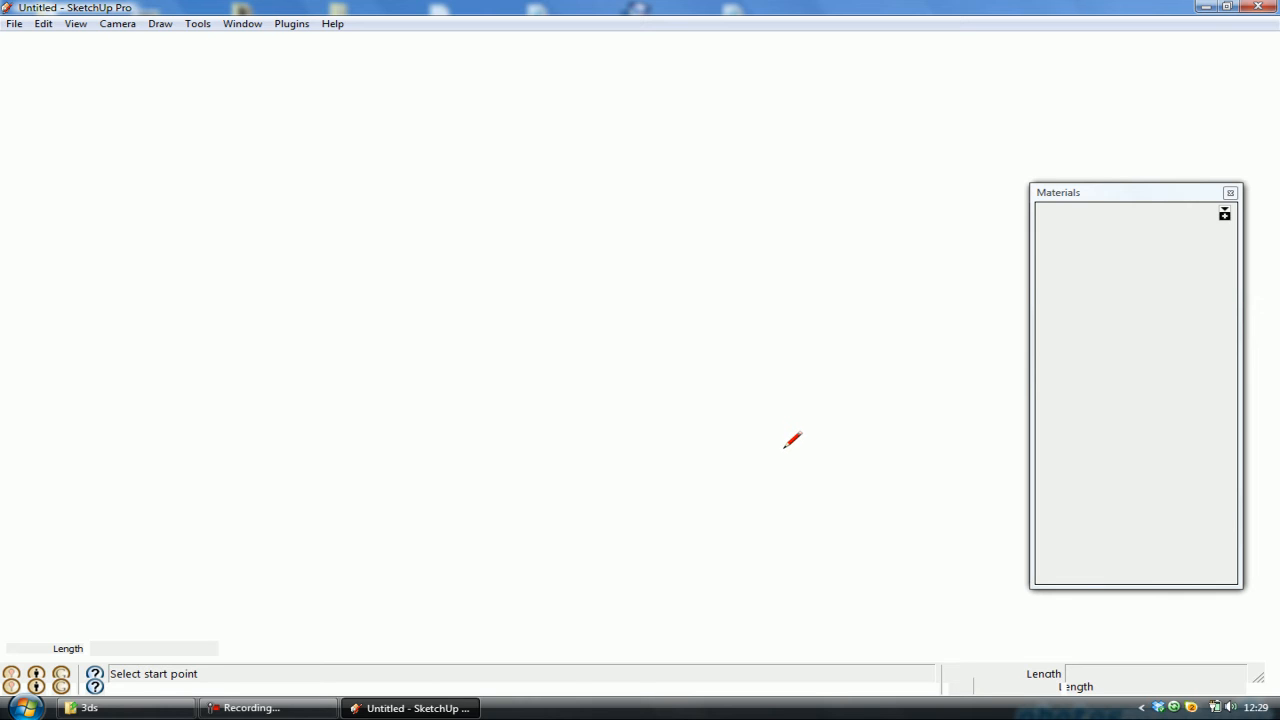
pyautogui.moveTo(265, 708)
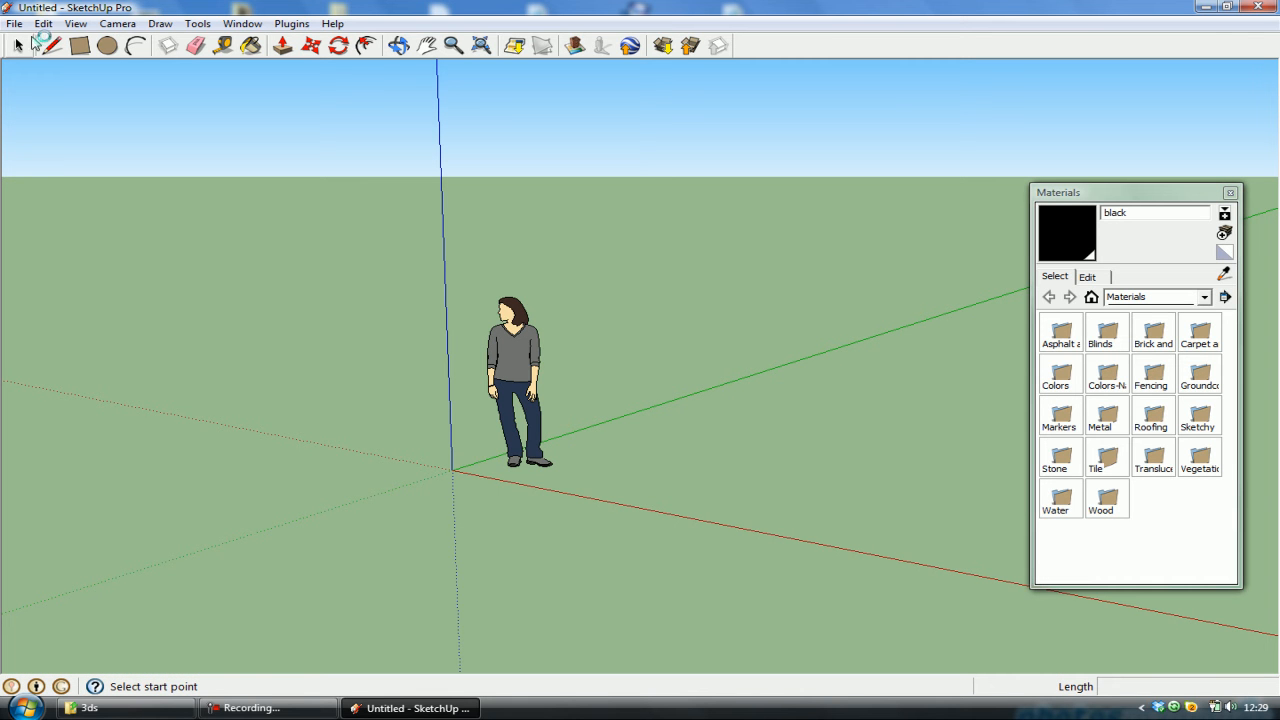
# Delete the default human figure standing near the origin of the new model.
pyautogui.click(18, 45)
pyautogui.click(506, 364)
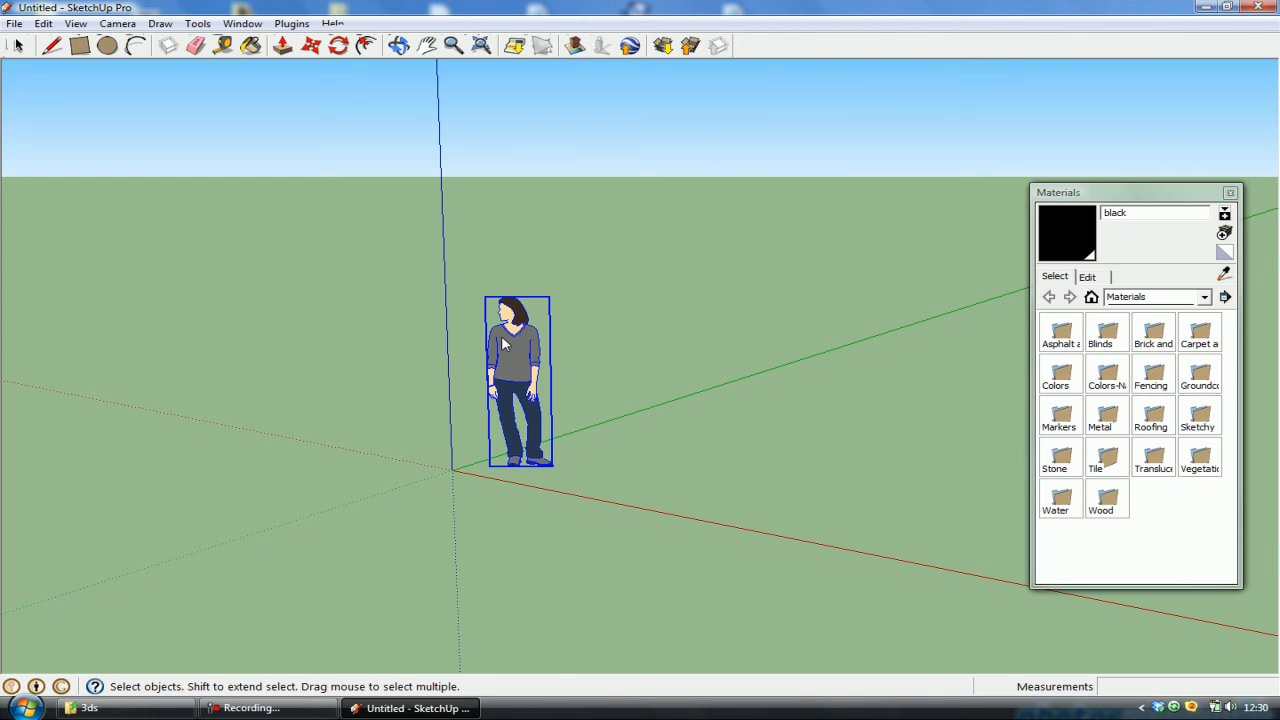
pyautogui.press('space')
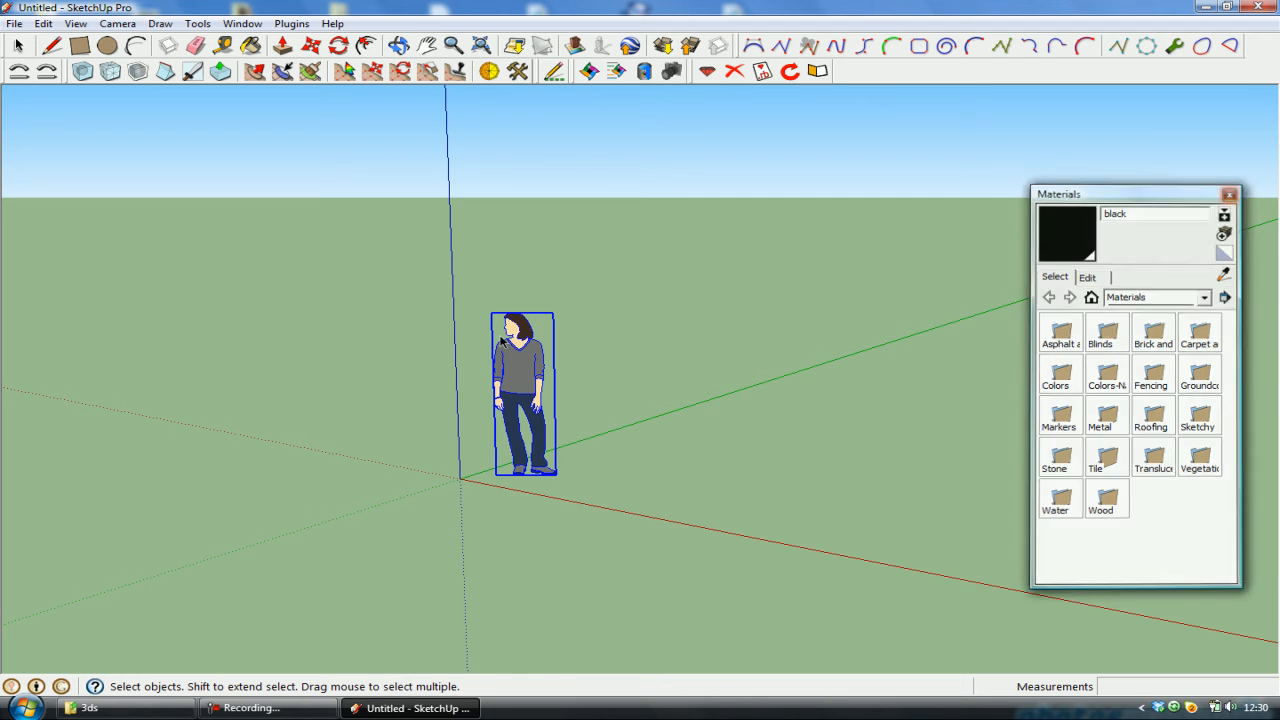
pyautogui.press('Delete')
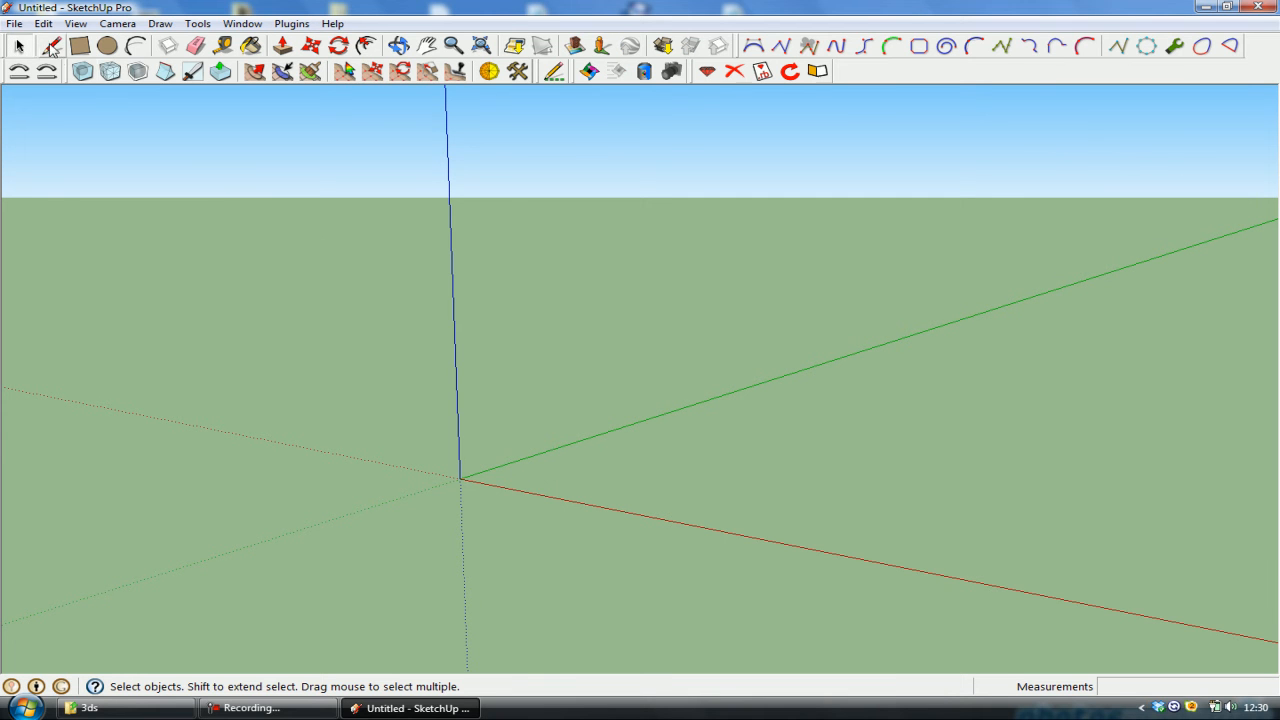
# Start a file import with the file type set to 3DS Files (*.3ds).
pyautogui.click(15, 24)
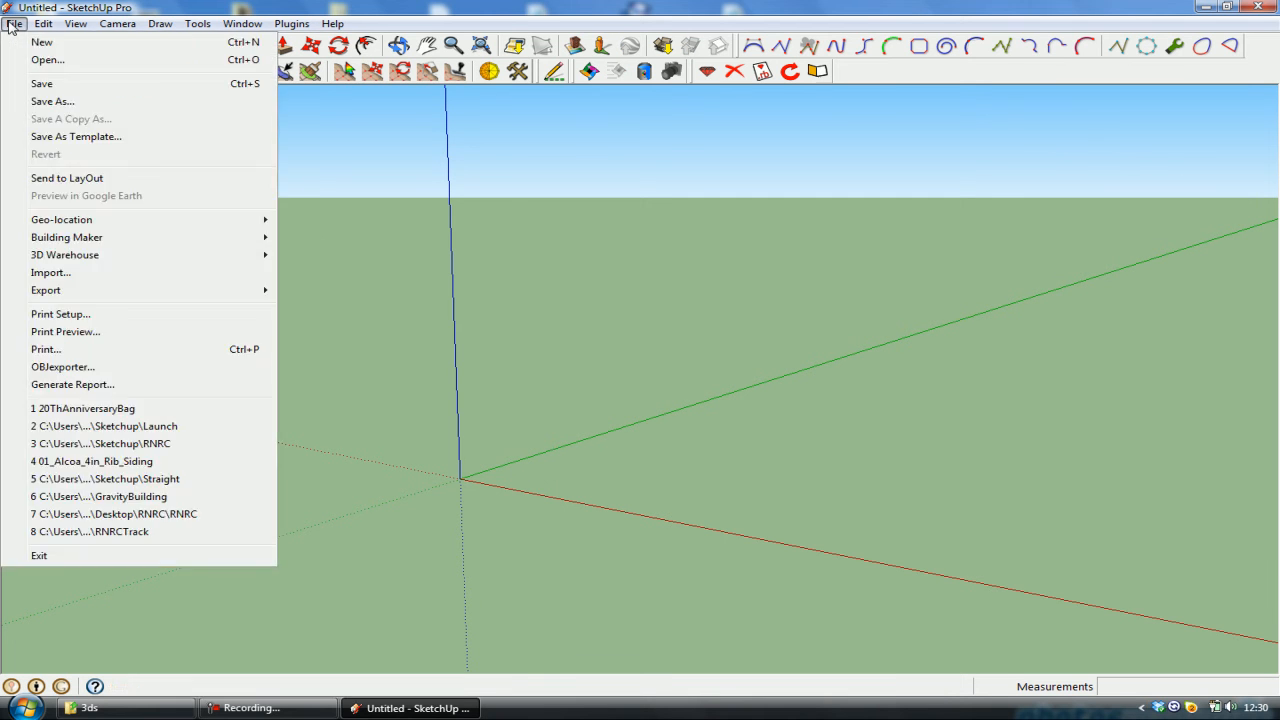
pyautogui.click(115, 273)
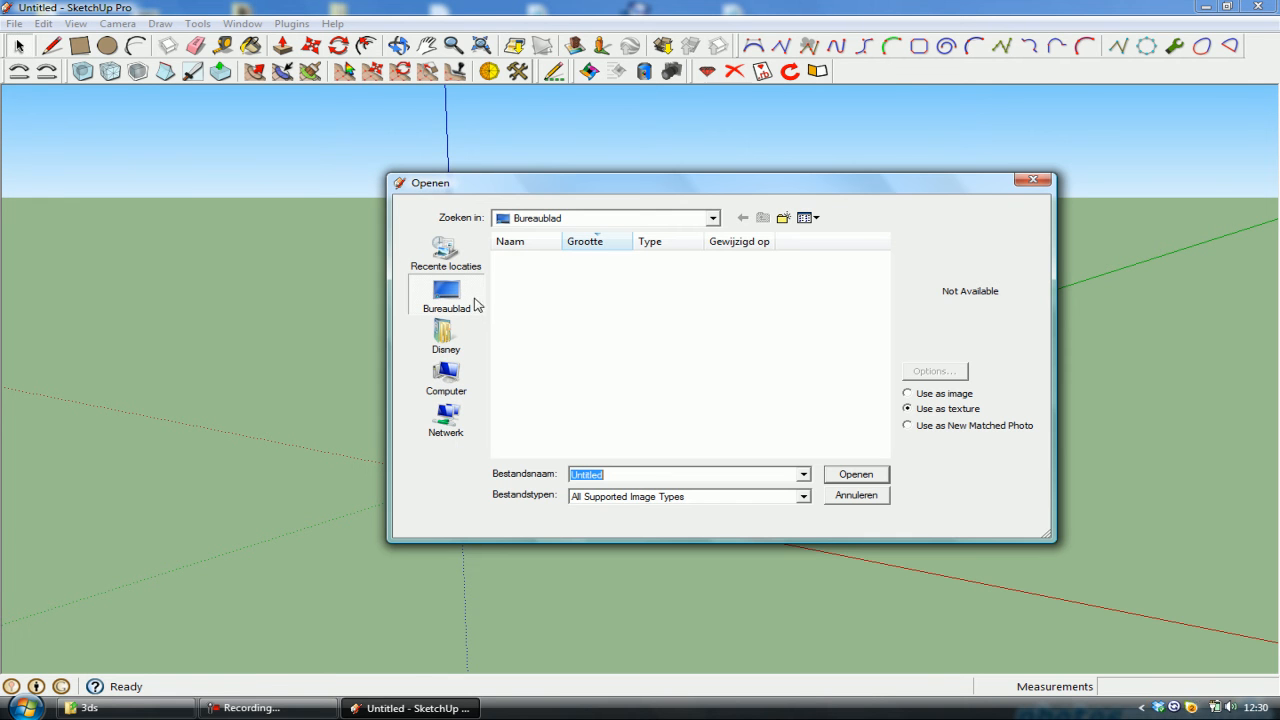
pyautogui.click(804, 497)
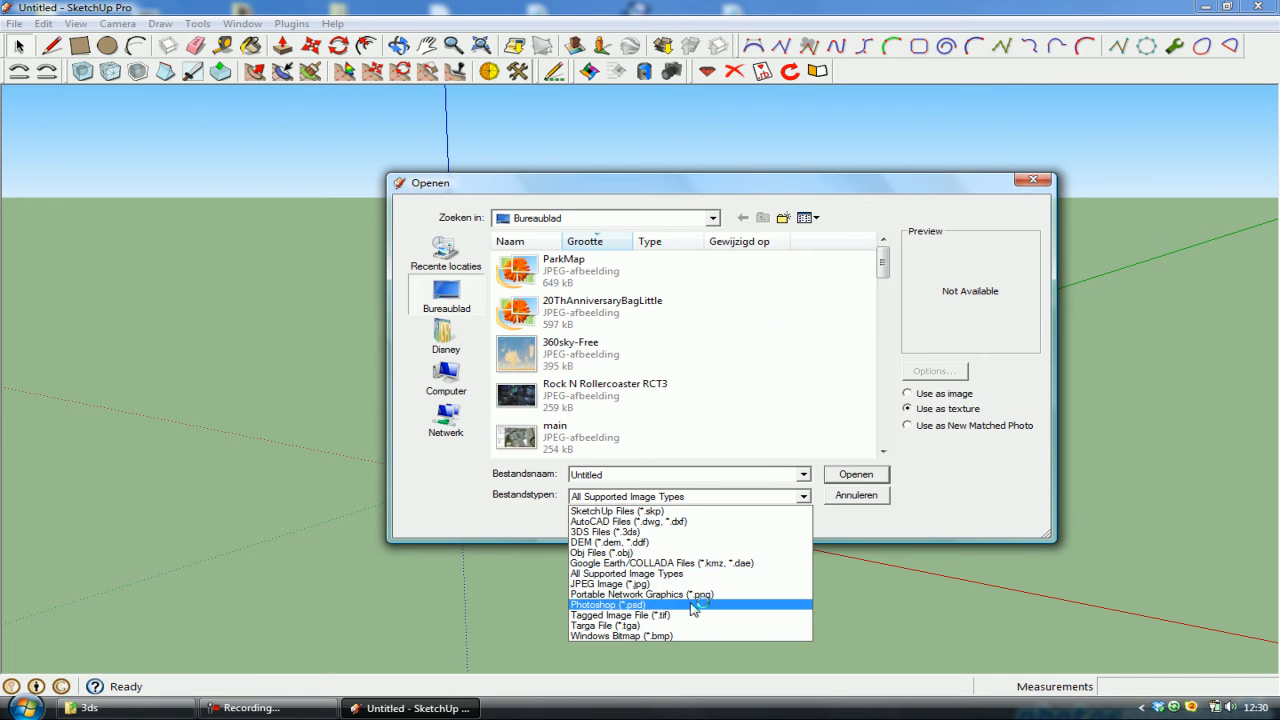
pyautogui.click(658, 532)
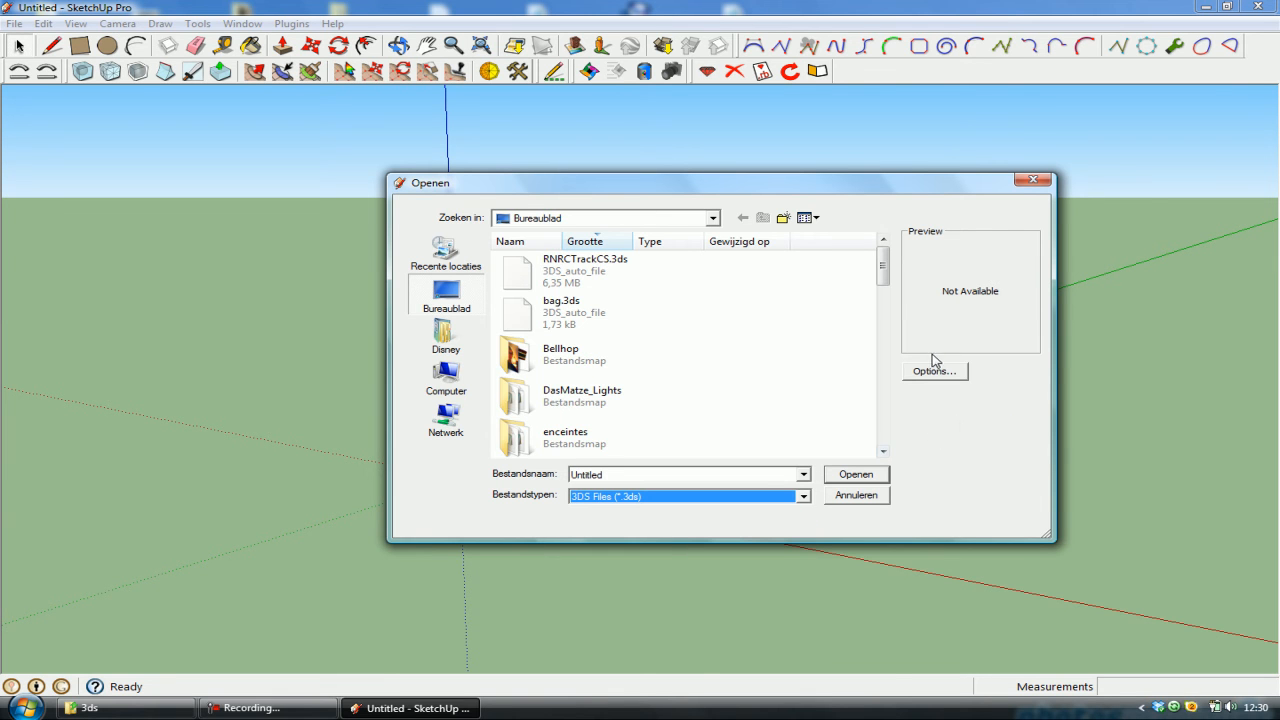
# Choose Track.3ds in the 3ds folder inside Example as the file to import.
pyautogui.moveTo(881, 259); pyautogui.dragTo(881, 290)
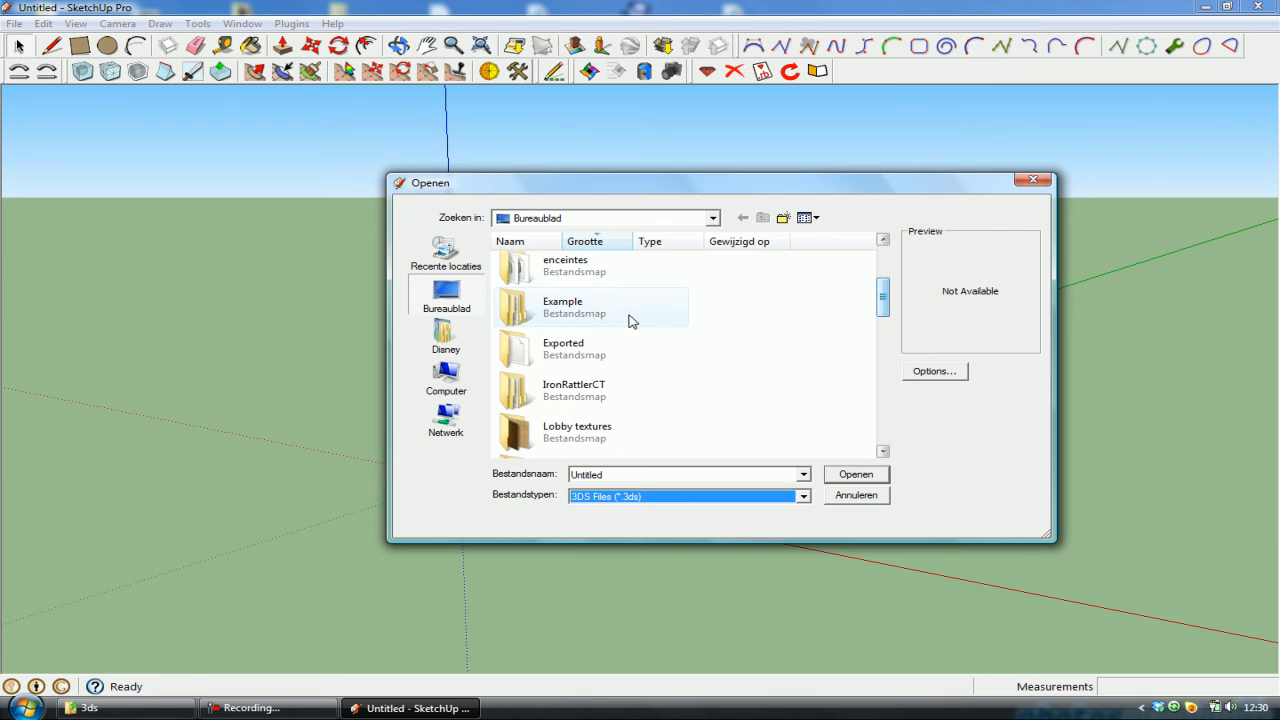
pyautogui.doubleClick(612, 316)
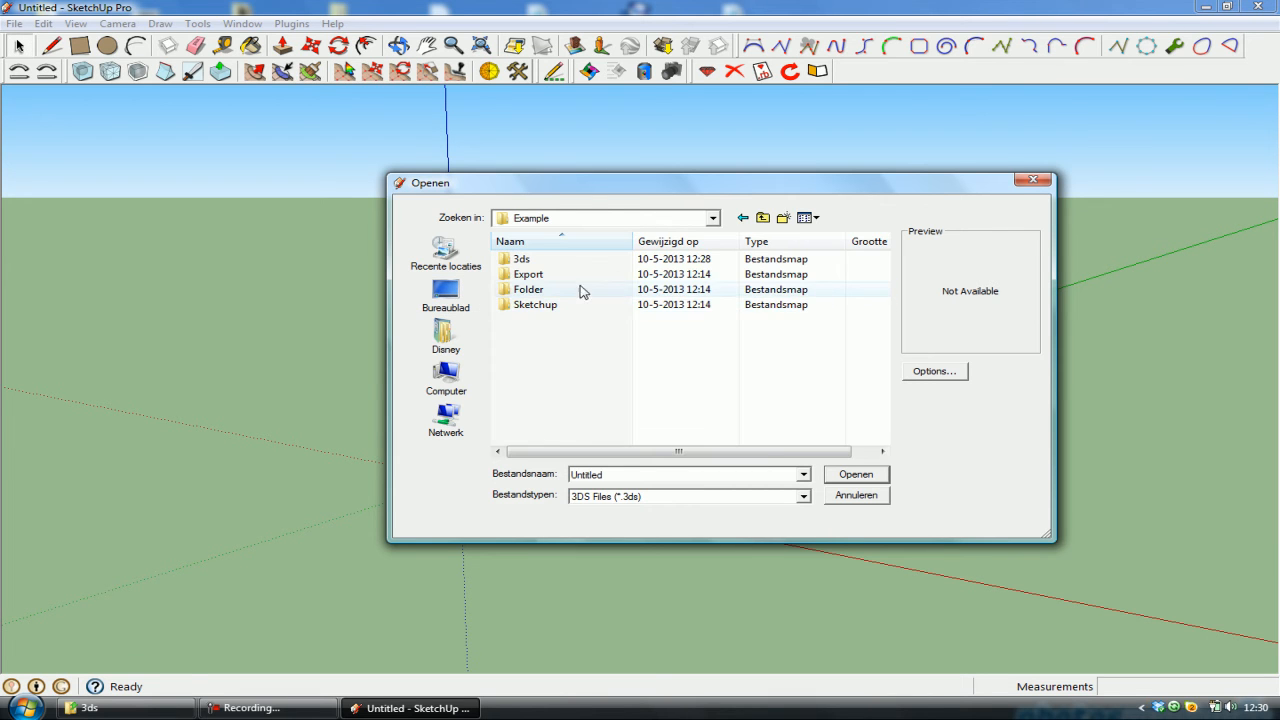
pyautogui.click(551, 306)
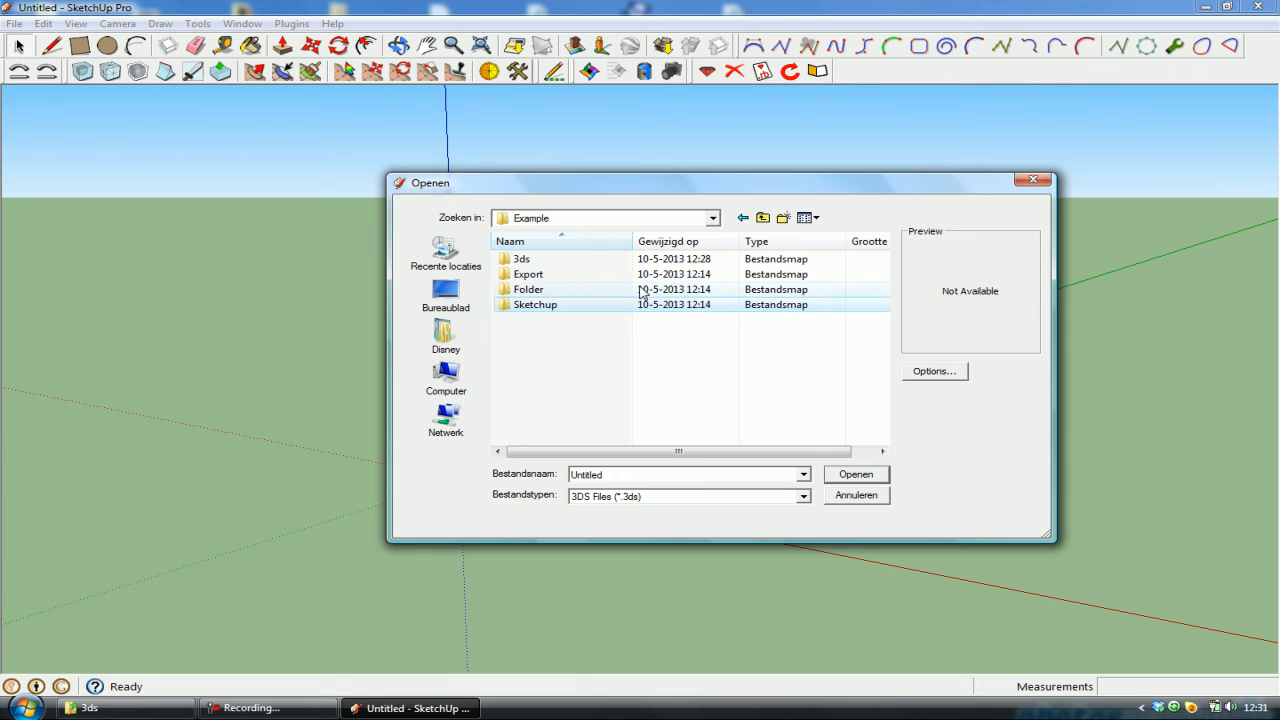
pyautogui.click(591, 260)
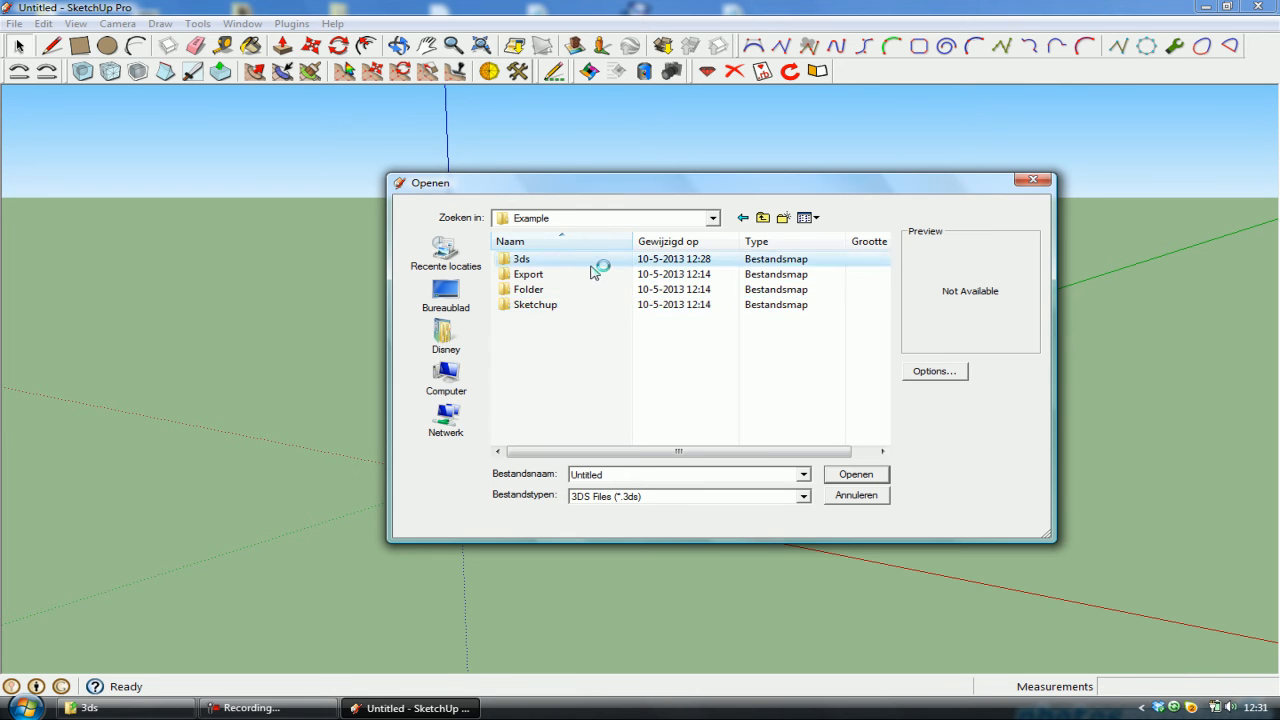
pyautogui.click(588, 274)
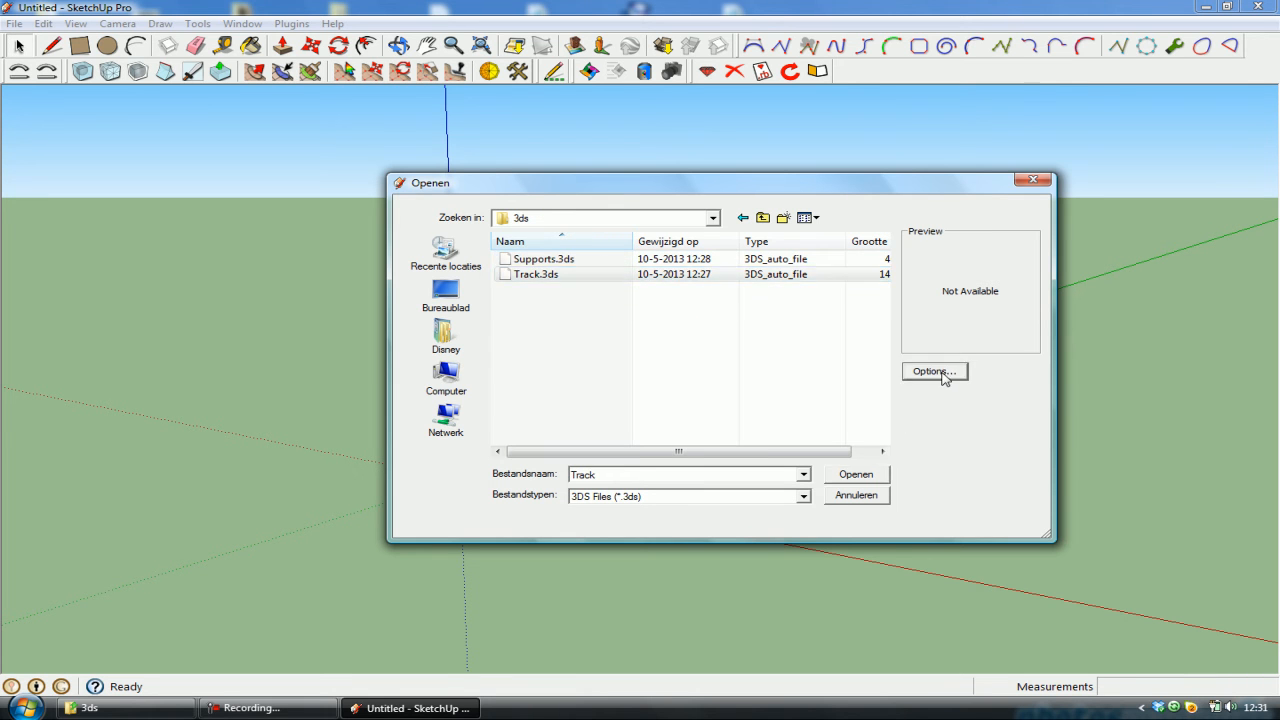
# Set the 3DS import scale units to Meters and accept the import options.
pyautogui.click(940, 372)
pyautogui.click(794, 382)
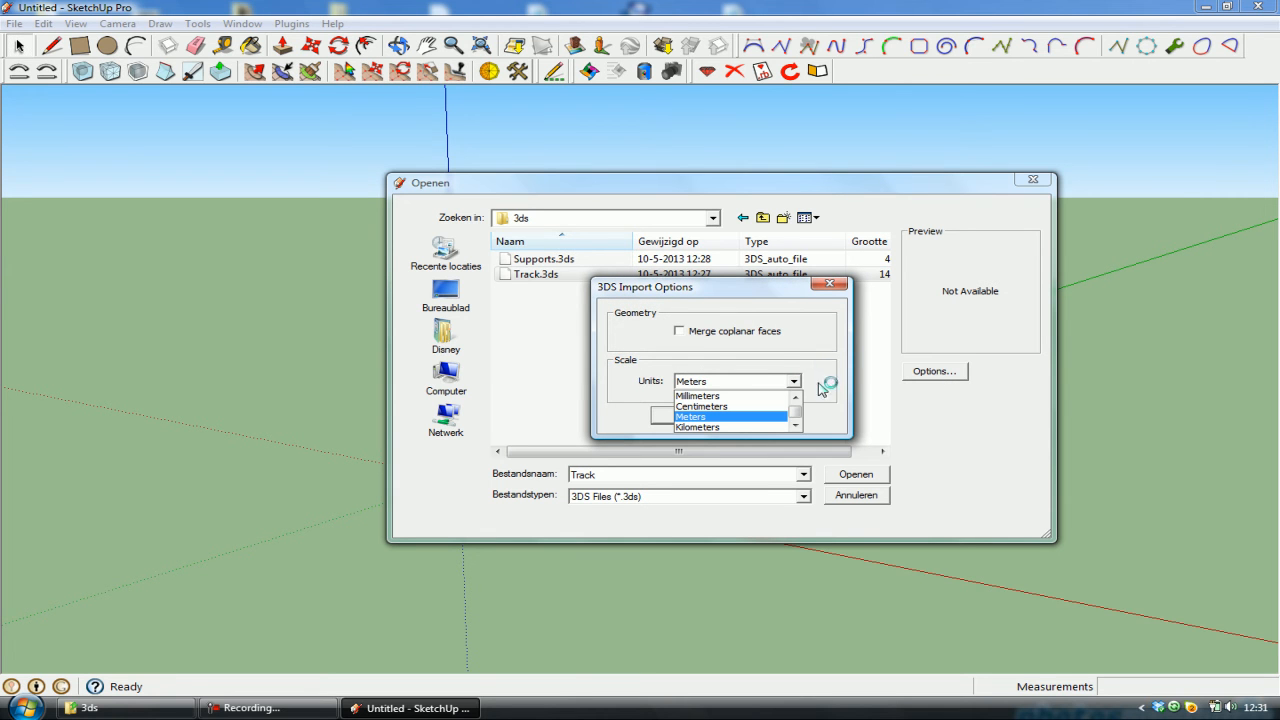
pyautogui.click(797, 398)
pyautogui.moveTo(798, 398); pyautogui.dragTo(806, 419)
pyautogui.click(762, 417)
pyautogui.click(690, 418)
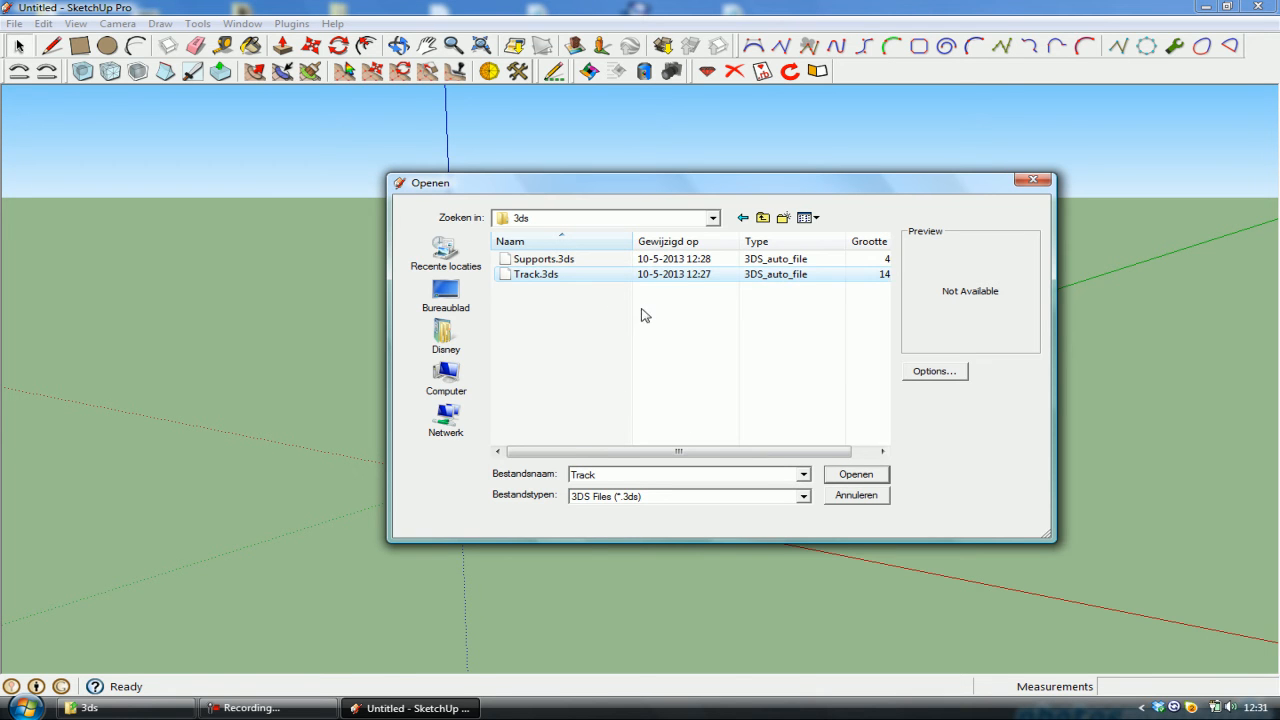
# Import the track model and place it at the origin of the axes.
pyautogui.click(852, 472)
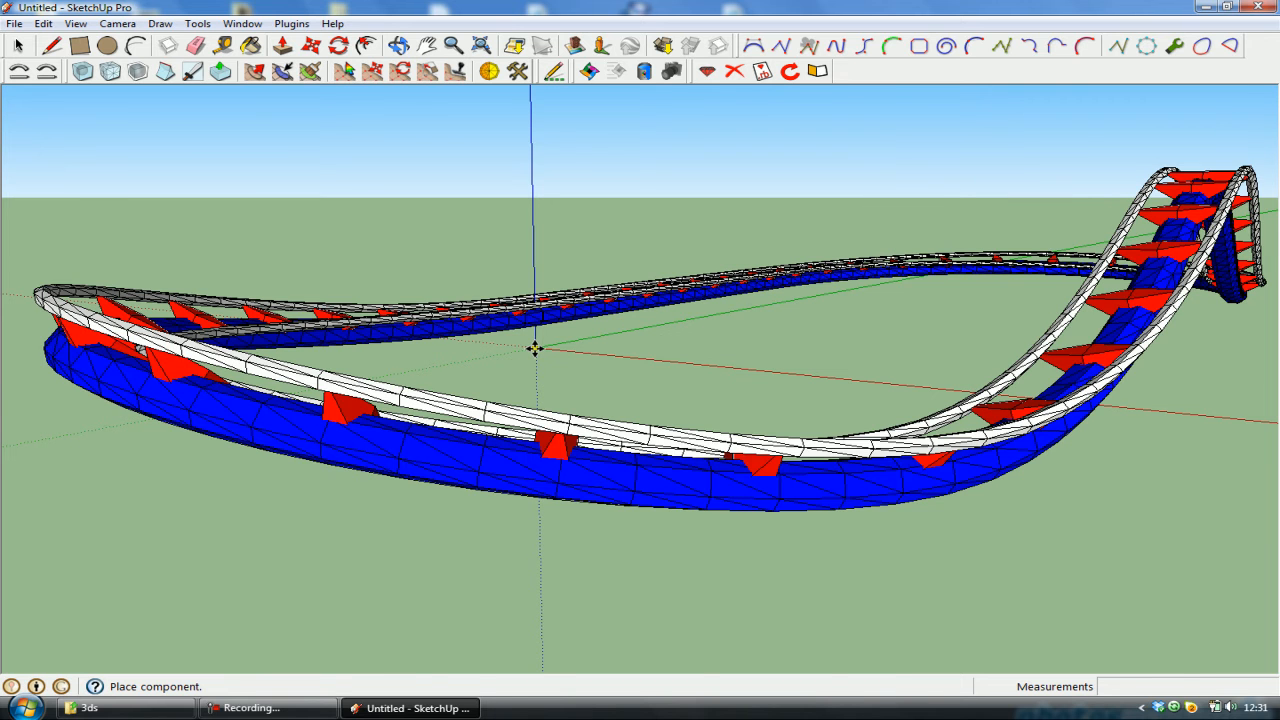
pyautogui.click(535, 348)
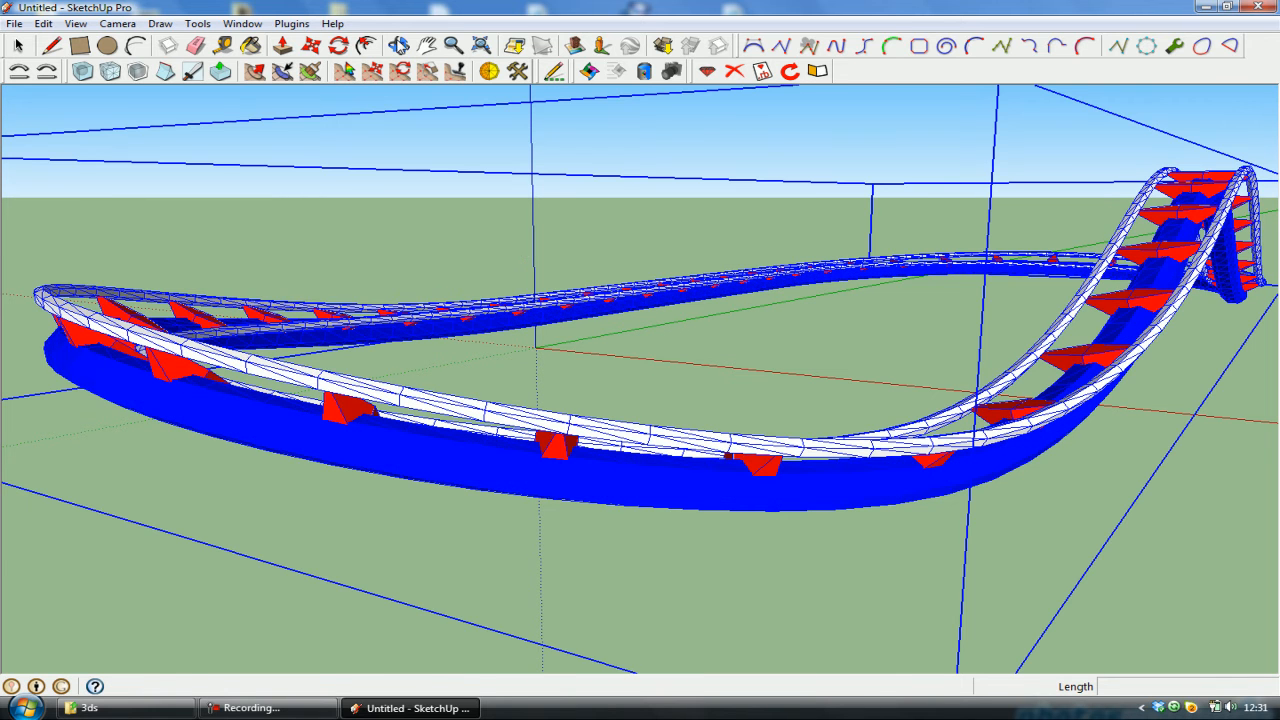
pyautogui.press('o')
pyautogui.moveTo(802, 437); pyautogui.dragTo(848, 481)
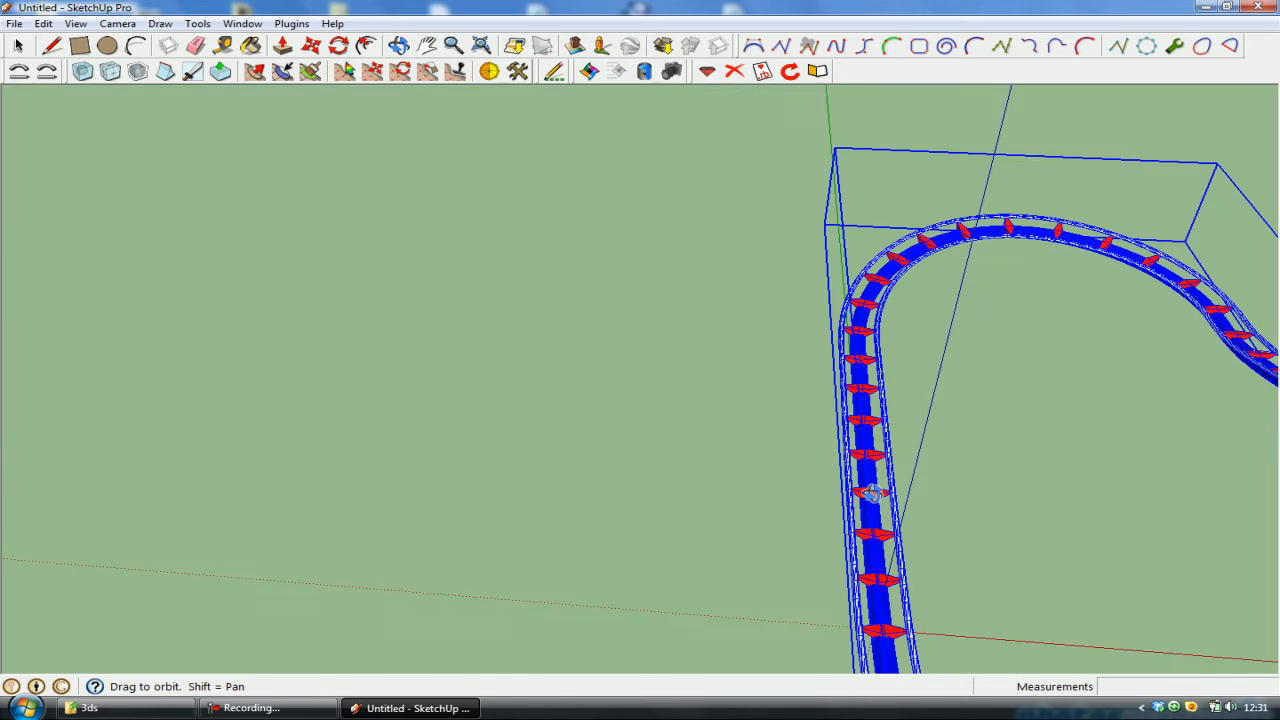
pyautogui.moveTo(750, 454); pyautogui.dragTo(803, 429)
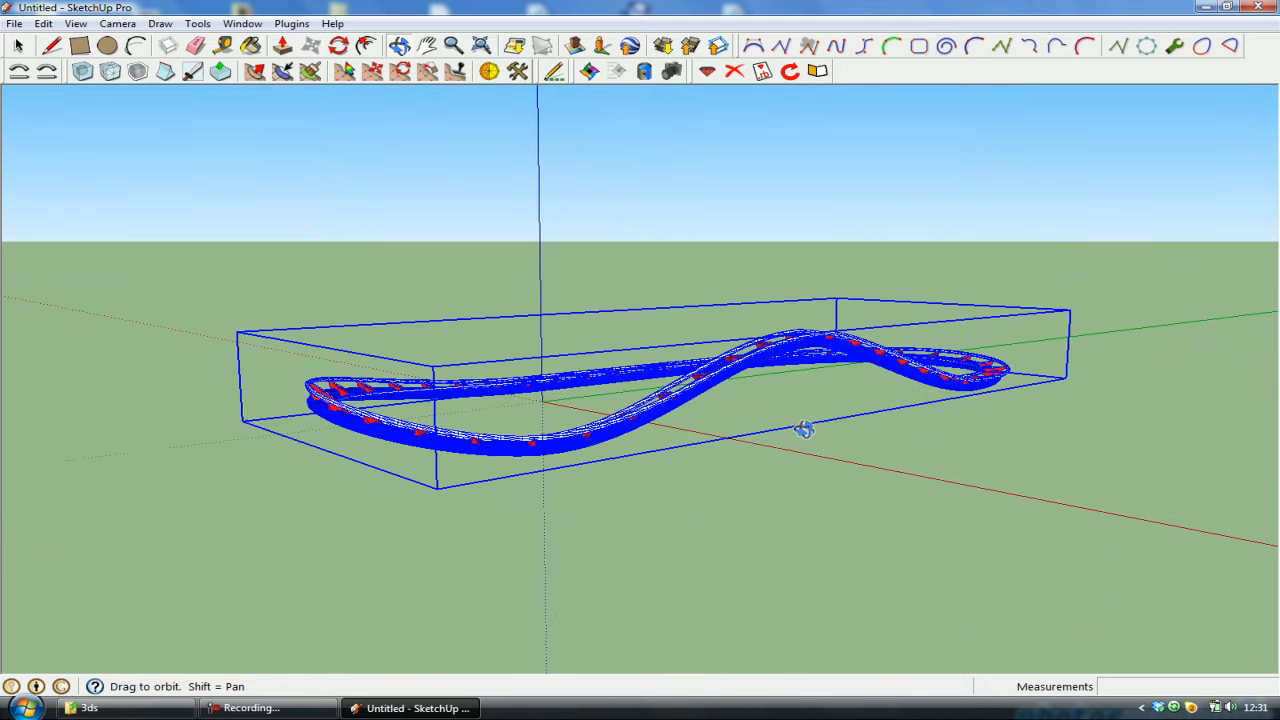
# Import Supports.3ds from the 3ds folder and place the supports model at the origin of the axes.
pyautogui.click(22, 25)
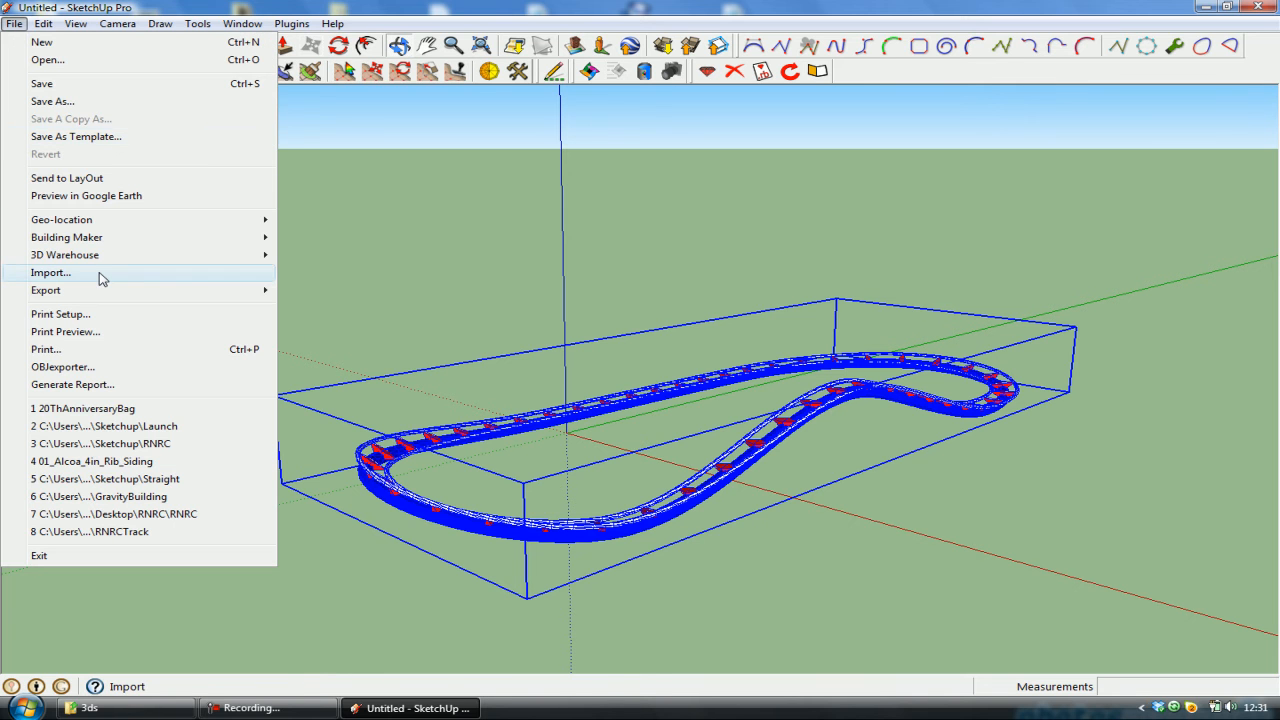
pyautogui.click(97, 272)
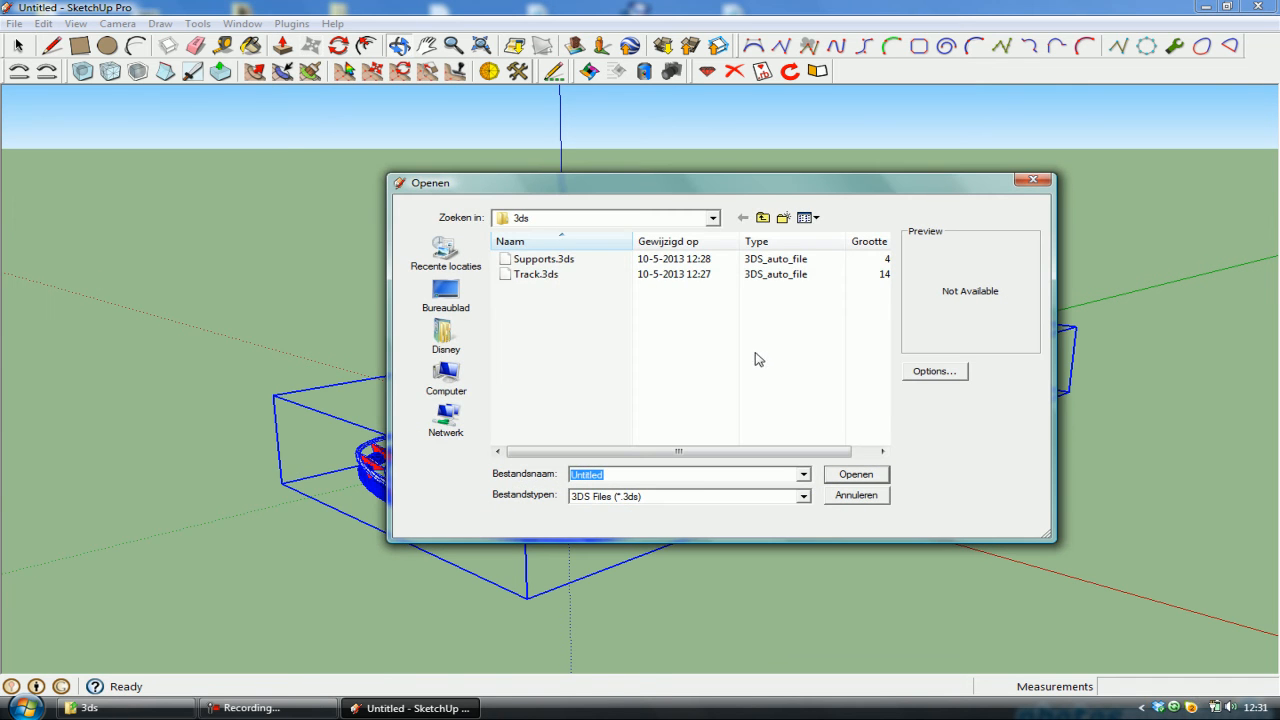
pyautogui.click(545, 275)
pyautogui.click(545, 259)
pyautogui.click(862, 476)
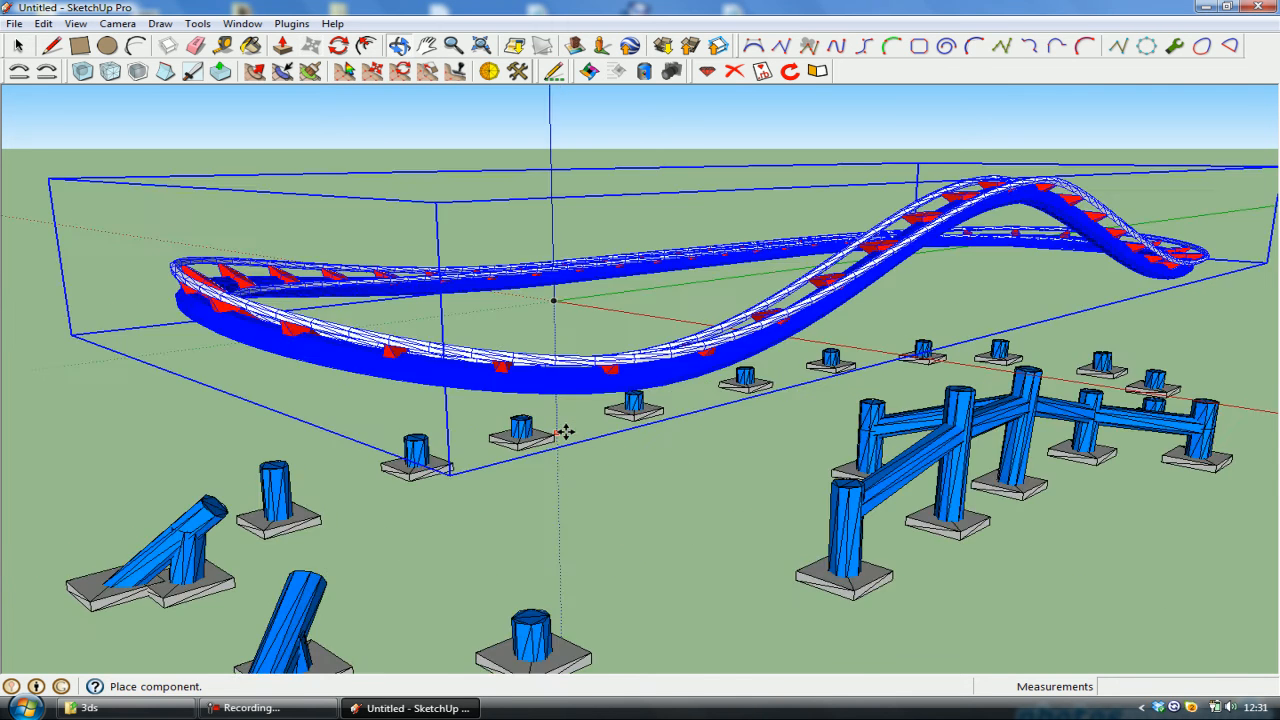
pyautogui.click(555, 302)
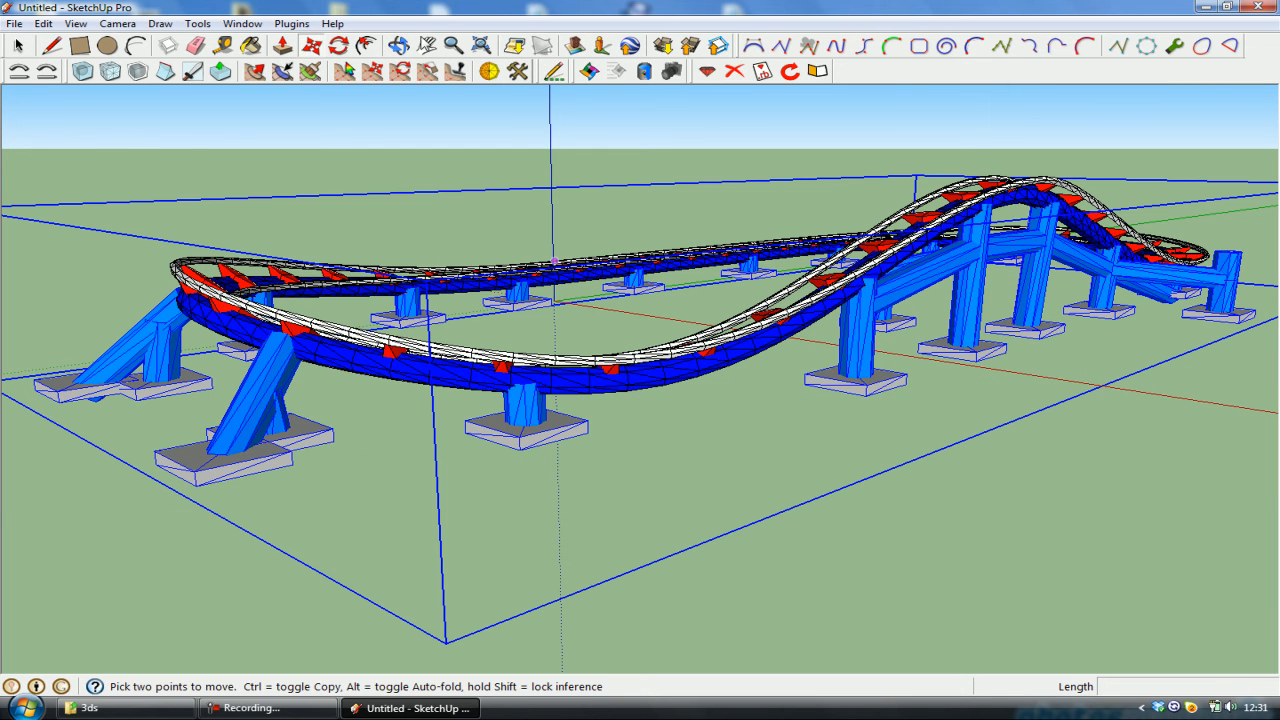
# Select both the track and the supports models together.
pyautogui.click(400, 46)
pyautogui.moveTo(767, 311); pyautogui.dragTo(532, 331)
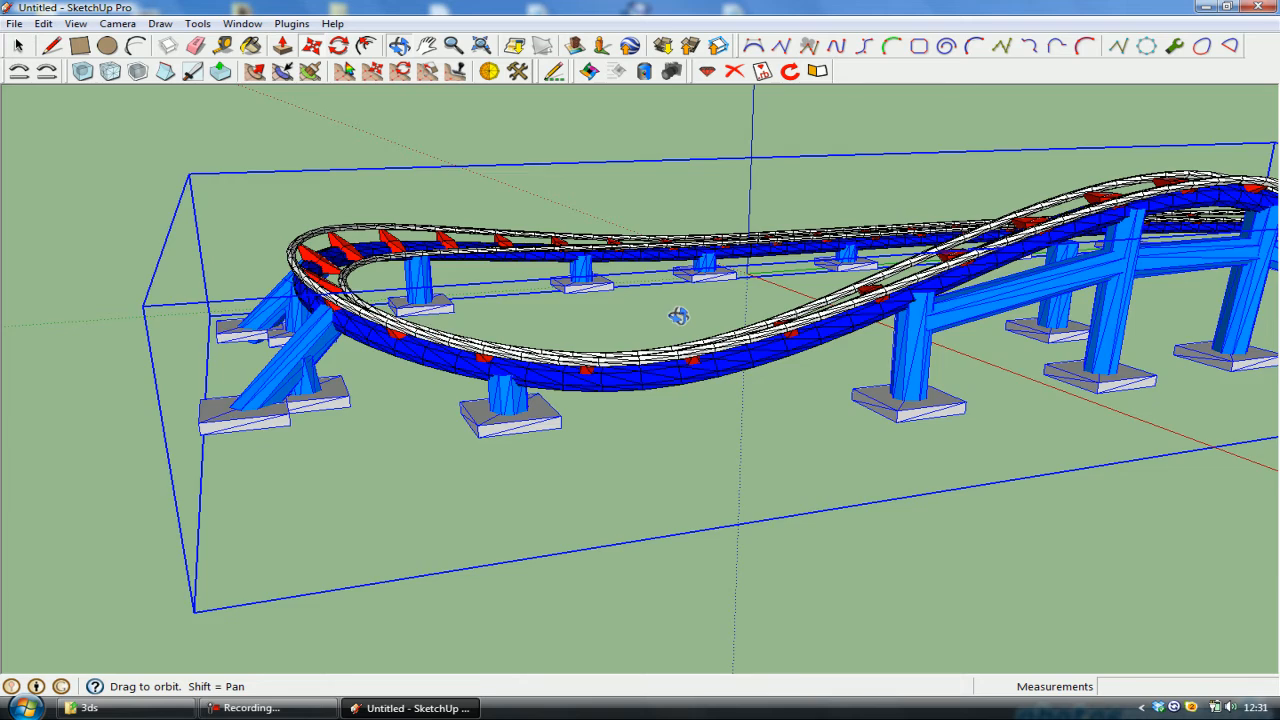
pyautogui.scroll(2, 678, 315)
pyautogui.scroll(-8, 678, 315)
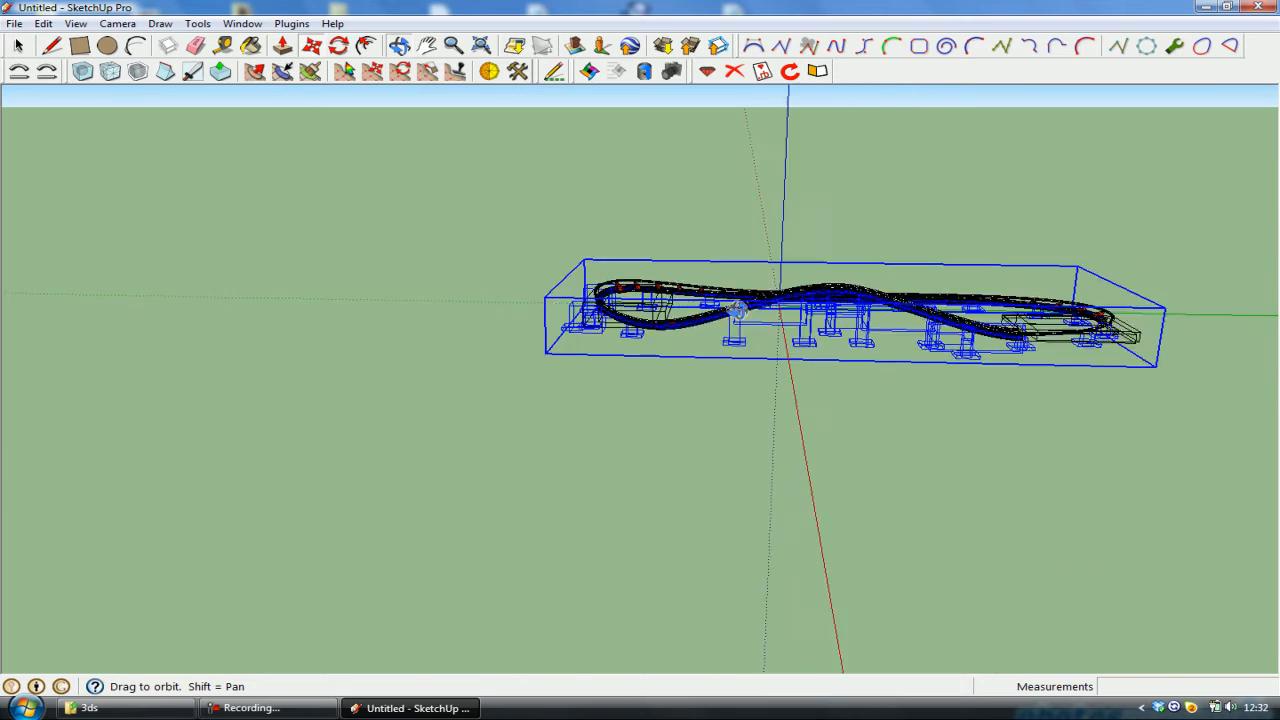
pyautogui.scroll(4, 1131, 298)
pyautogui.moveTo(918, 352); pyautogui.dragTo(712, 464)
pyautogui.scroll(-3, 22, 52)
pyautogui.click(19, 49)
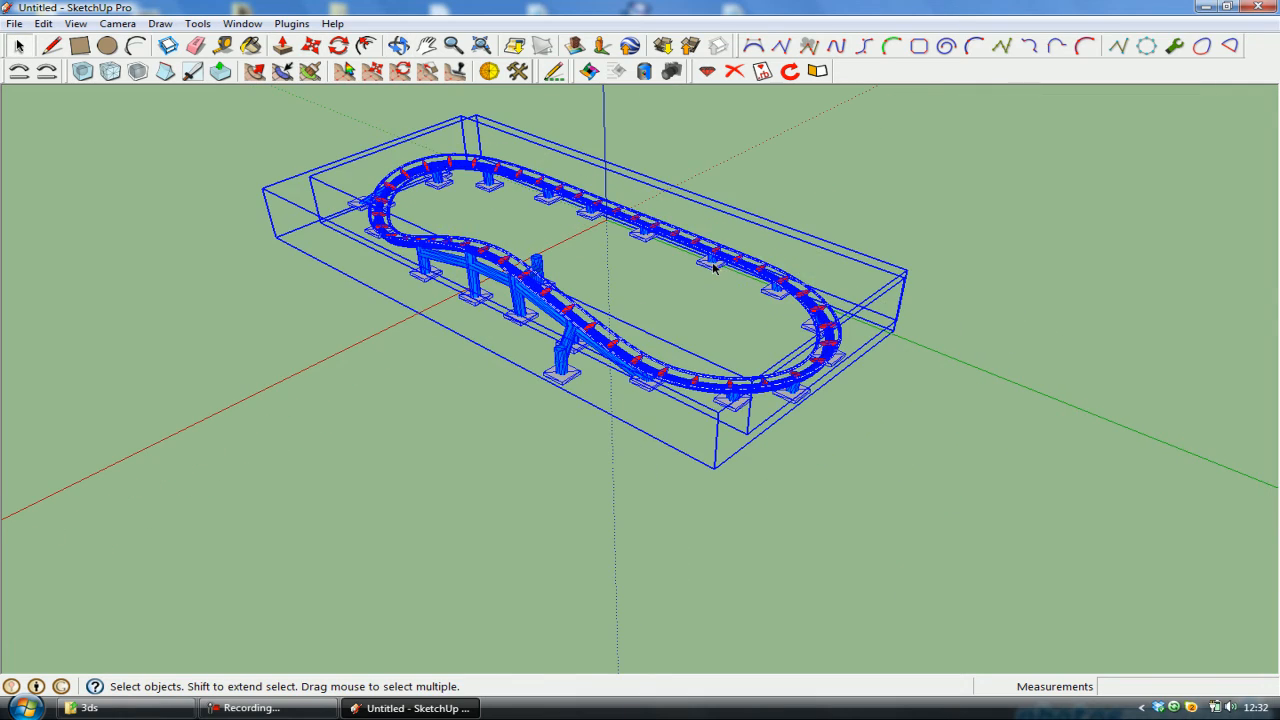
# Move the selected track and supports along the green axis until the straight track section lies beside the origin.
pyautogui.scroll(5, 711, 166)
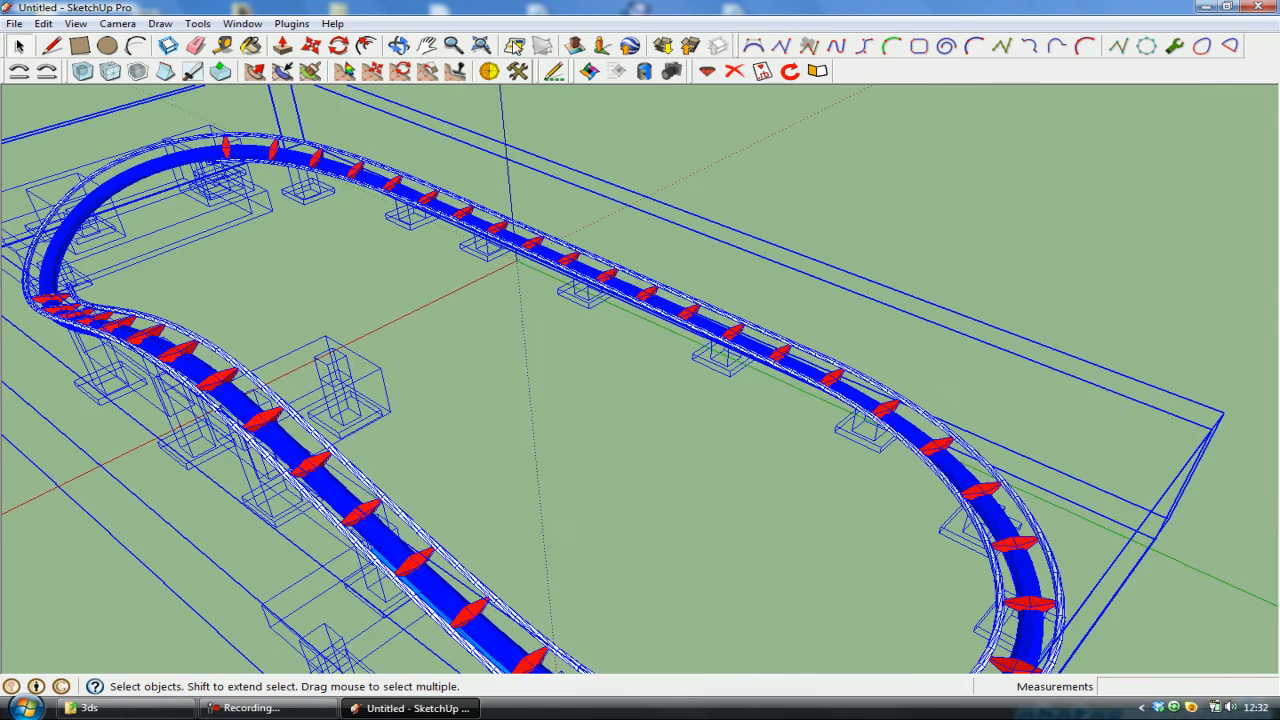
pyautogui.click(398, 45)
pyautogui.moveTo(665, 388); pyautogui.dragTo(427, 536)
pyautogui.scroll(2, 729, 476)
pyautogui.scroll(-4, 583, 451)
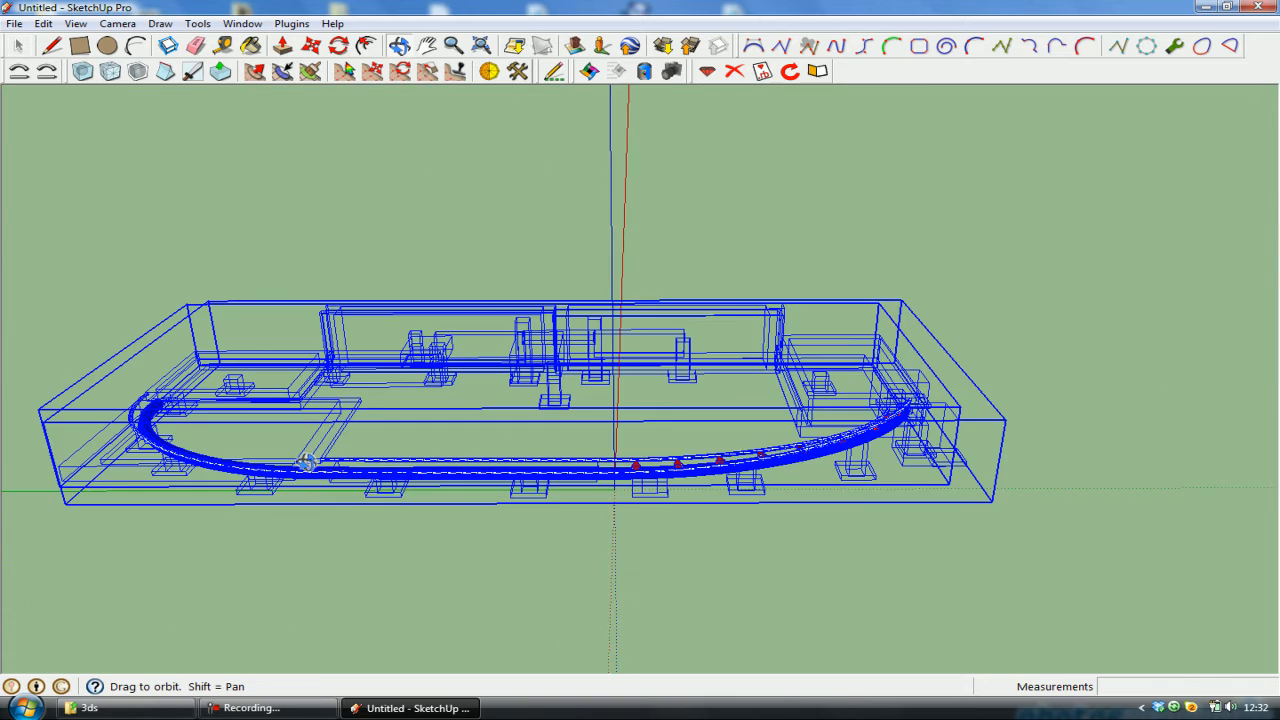
pyautogui.scroll(2, 328, 447)
pyautogui.click(311, 45)
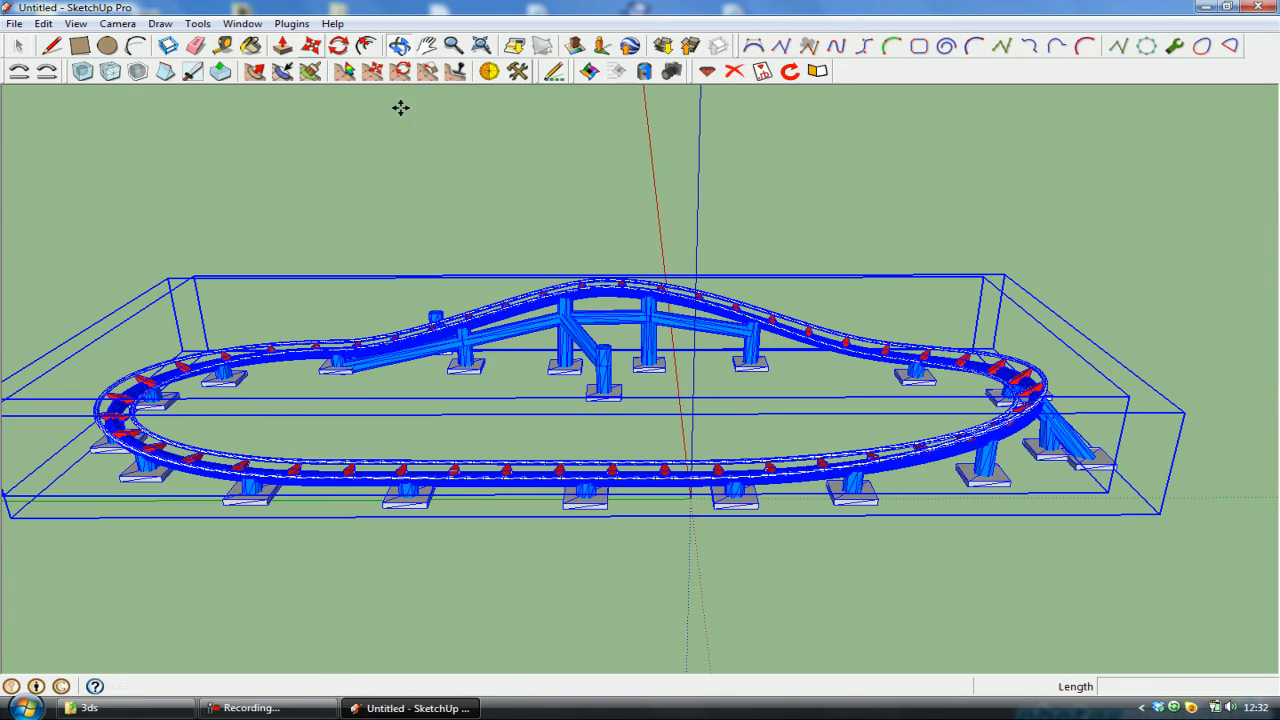
pyautogui.click(690, 499)
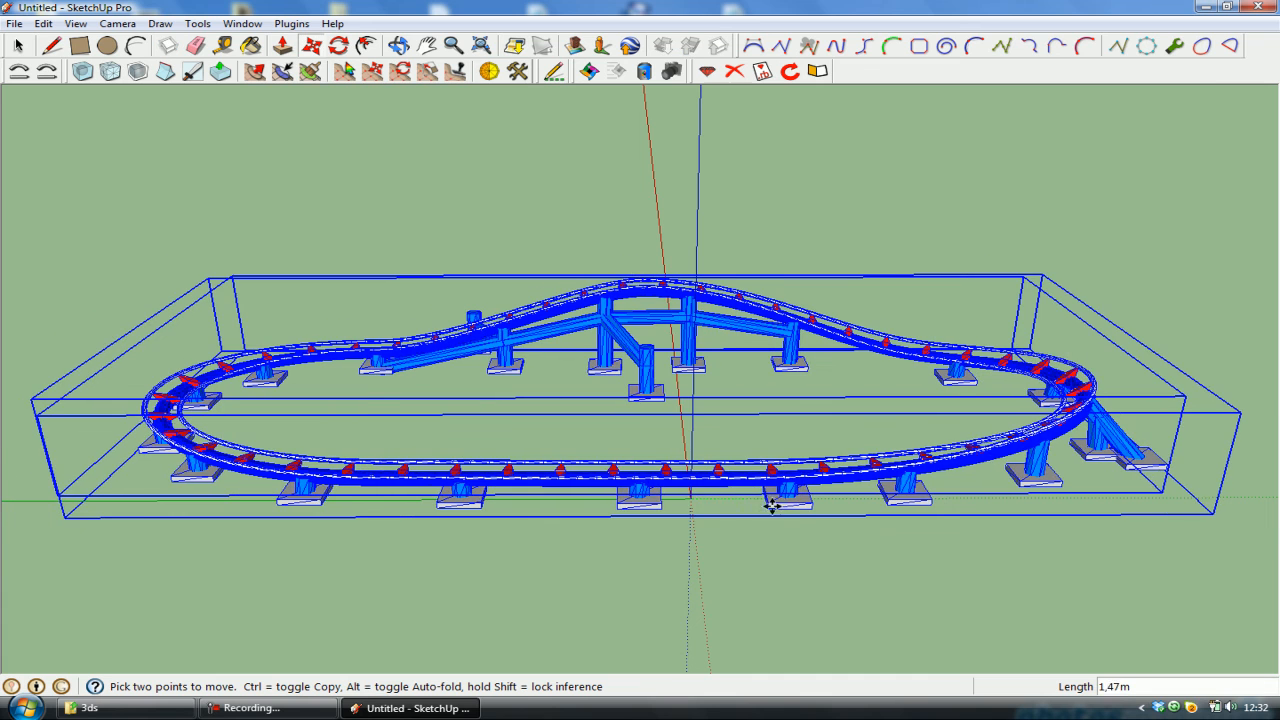
pyautogui.moveTo(846, 496); pyautogui.dragTo(1027, 500)
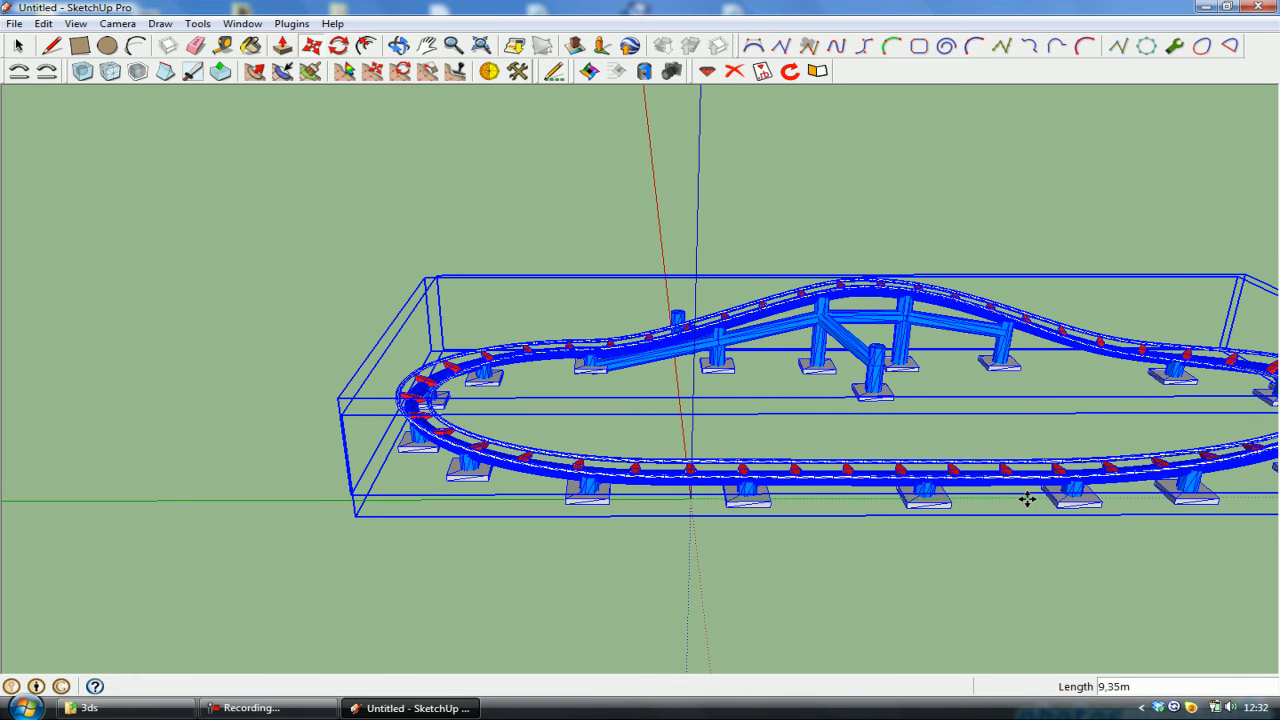
# Shift the track and supports about 0,09 m along the red axis.
pyautogui.click(398, 45)
pyautogui.moveTo(932, 496); pyautogui.dragTo(808, 463)
pyautogui.scroll(4, 958, 505)
pyautogui.scroll(3, 859, 432)
pyautogui.scroll(-1, 808, 463)
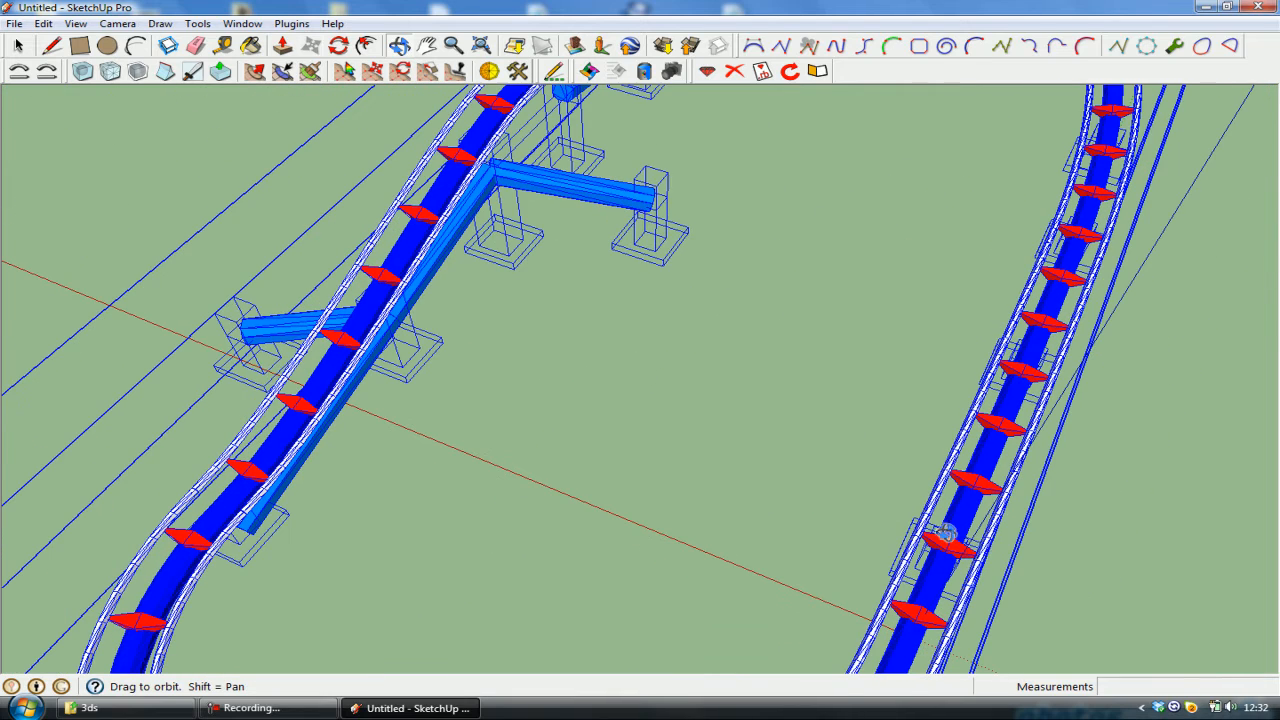
pyautogui.press('m')
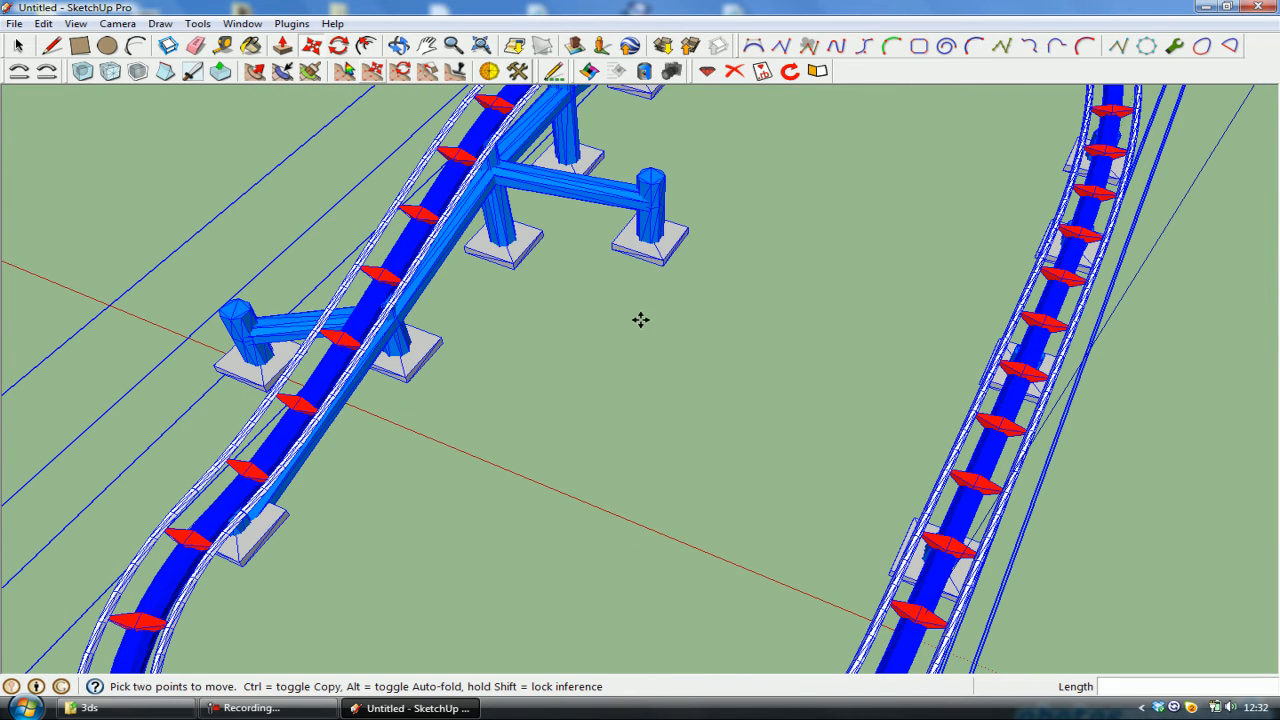
pyautogui.click(846, 609)
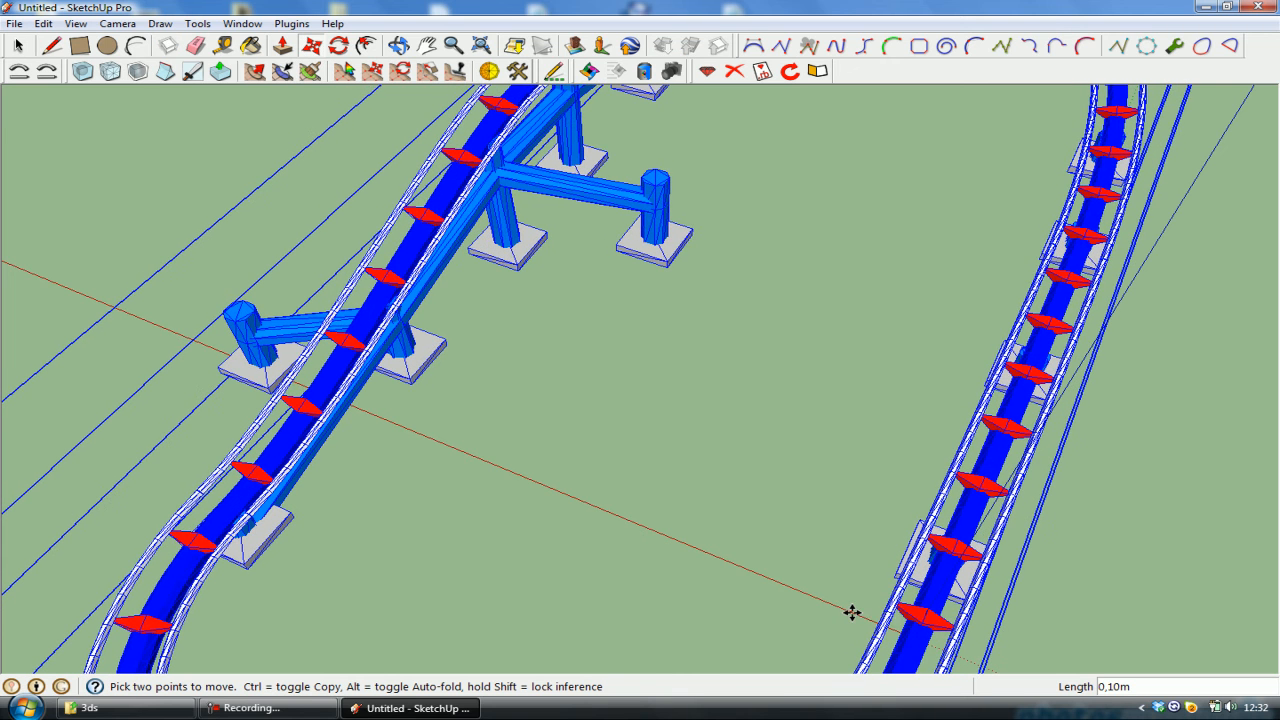
pyautogui.click(852, 612)
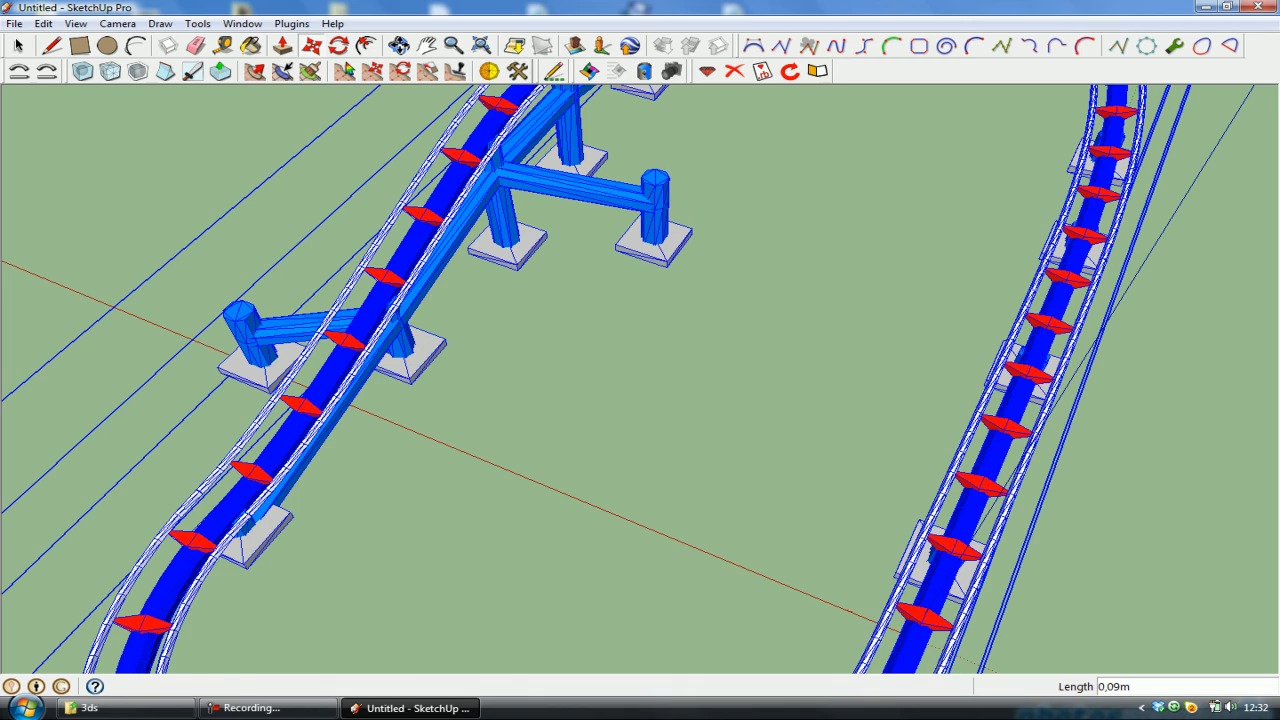
# Inspect the repositioned track and supports from several angles.
pyautogui.click(398, 45)
pyautogui.moveTo(677, 317); pyautogui.dragTo(772, 343)
pyautogui.scroll(-3, 874, 336)
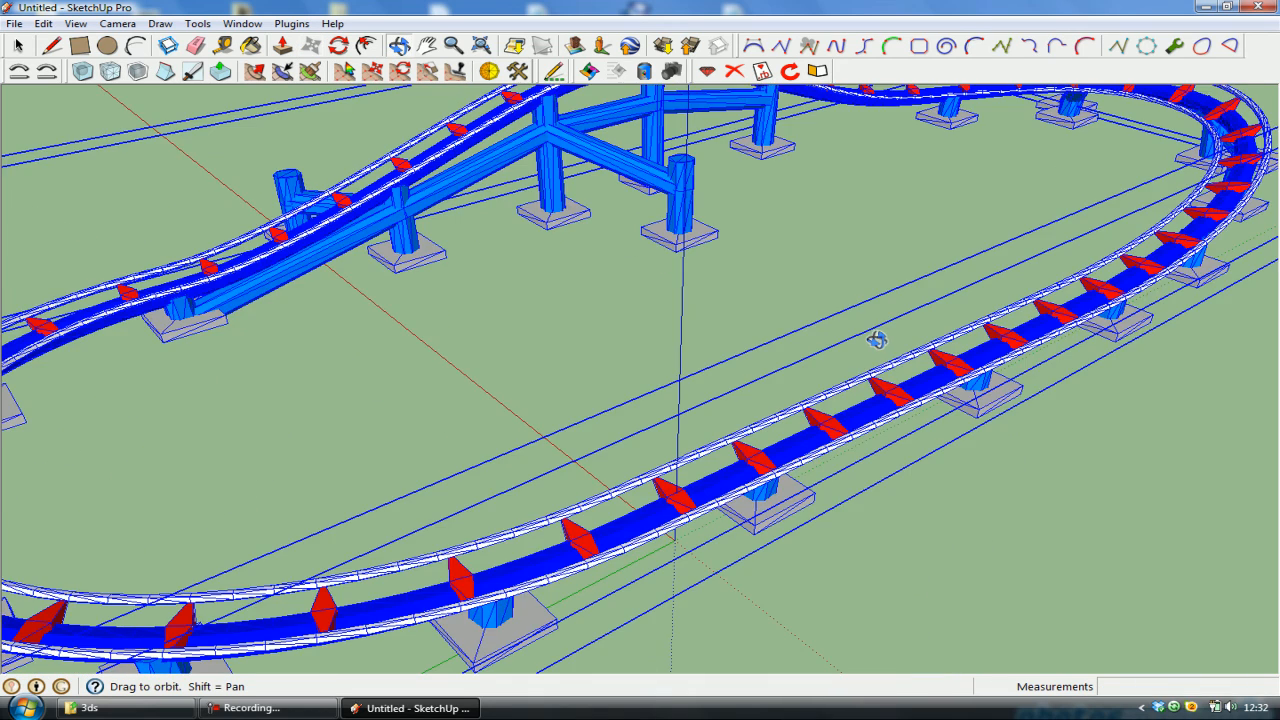
pyautogui.scroll(-3, 876, 338)
pyautogui.moveTo(875, 338); pyautogui.dragTo(742, 344)
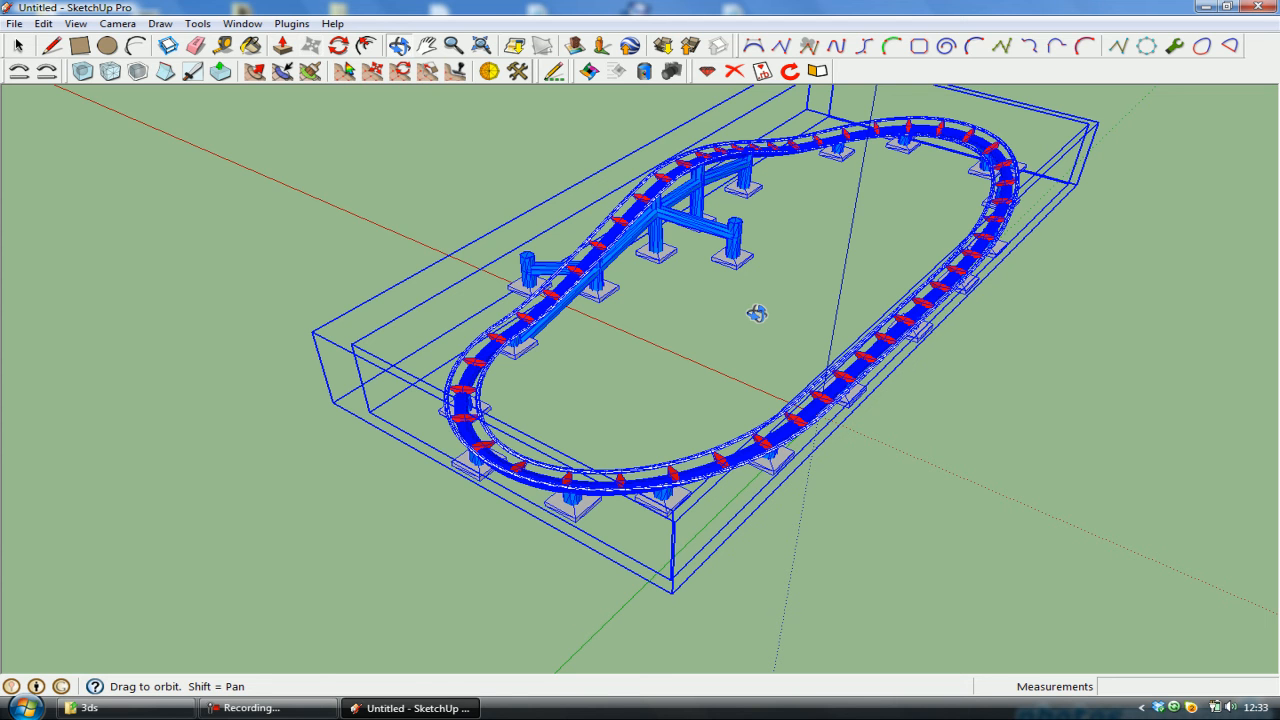
pyautogui.moveTo(720, 321); pyautogui.dragTo(1006, 143)
pyautogui.press('space')
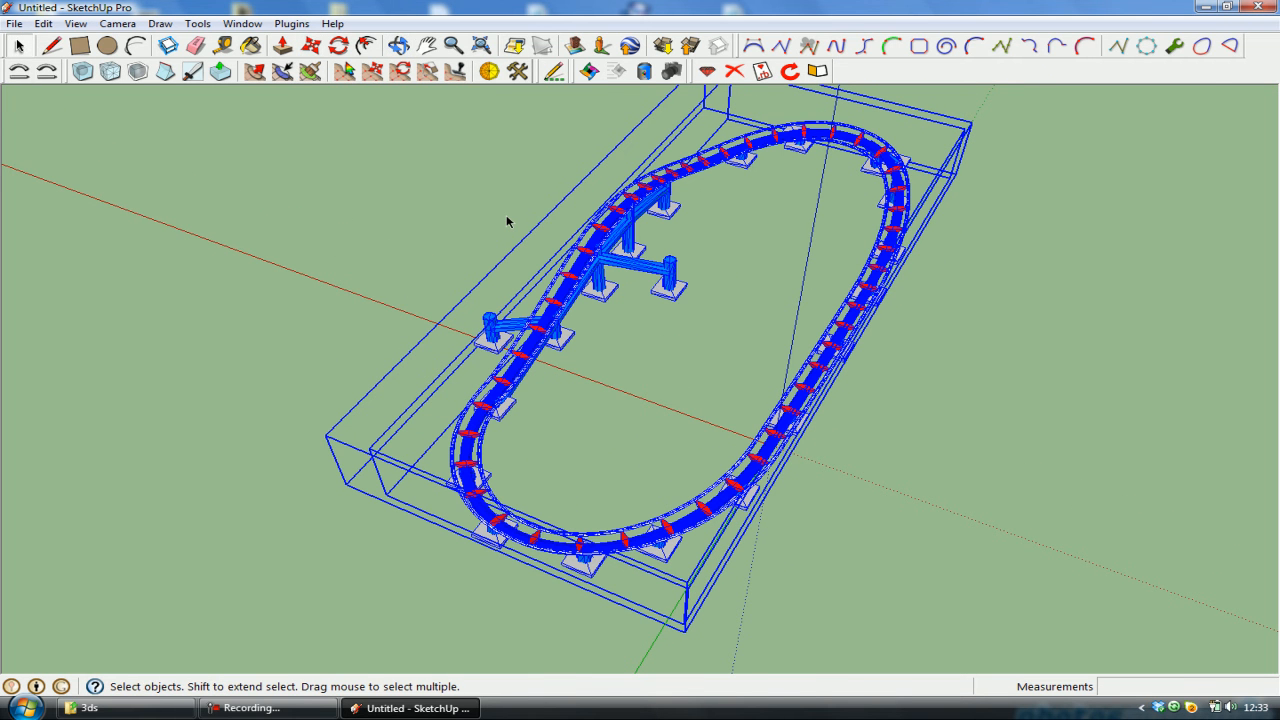
# Try scaling the track and supports uniformly by a factor of 1,20 and undo the scaling.
pyautogui.press('s')
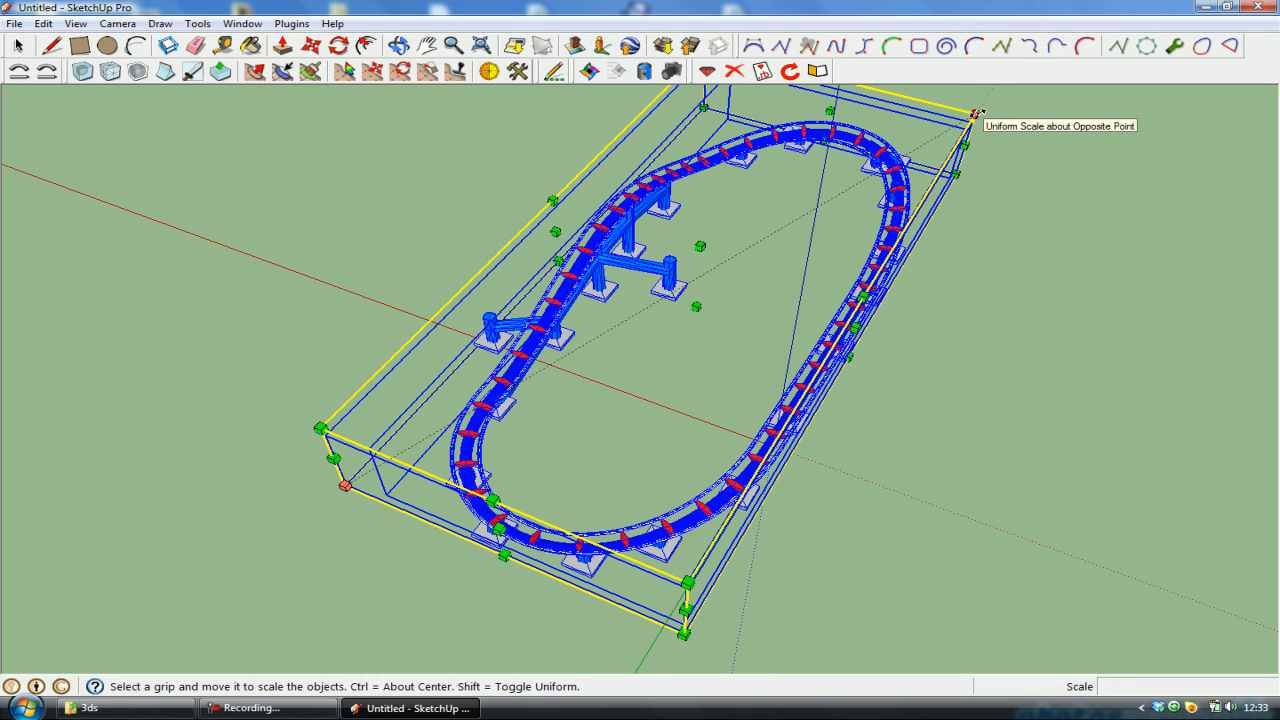
pyautogui.moveTo(976, 114); pyautogui.dragTo(984, 108)
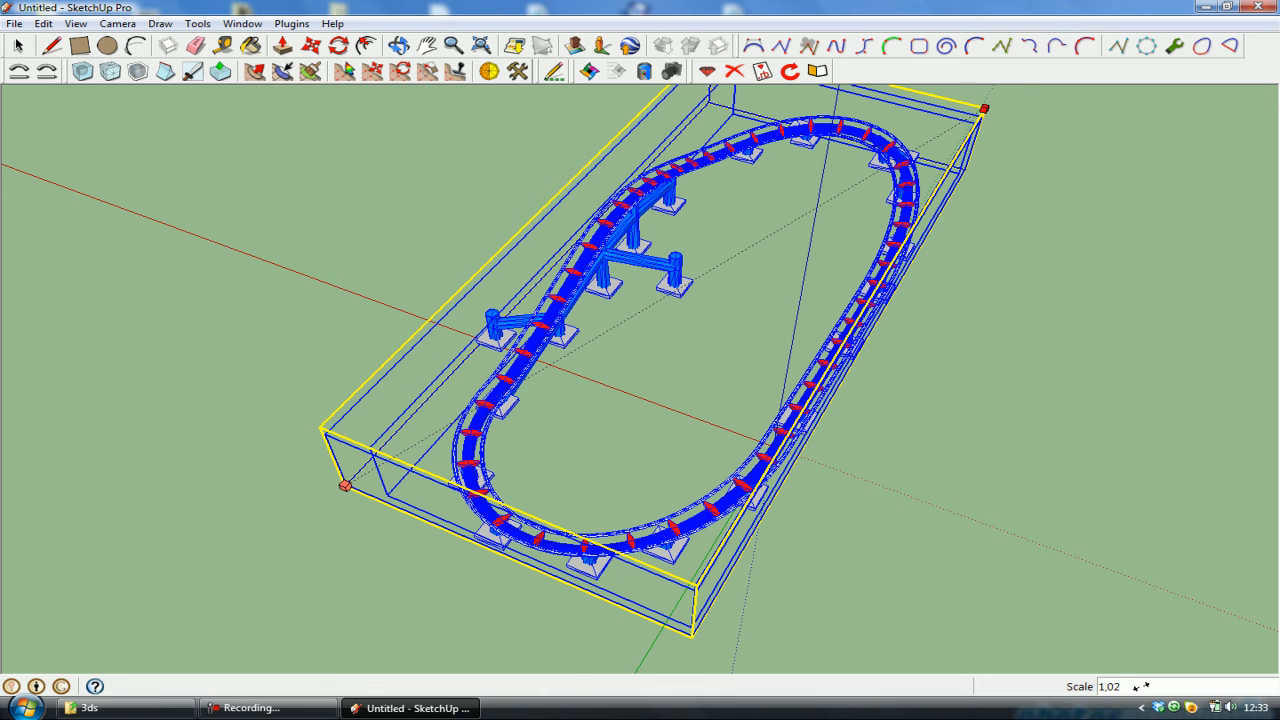
pyautogui.press('Escape')
pyautogui.write('1,20')
pyautogui.press('Return')
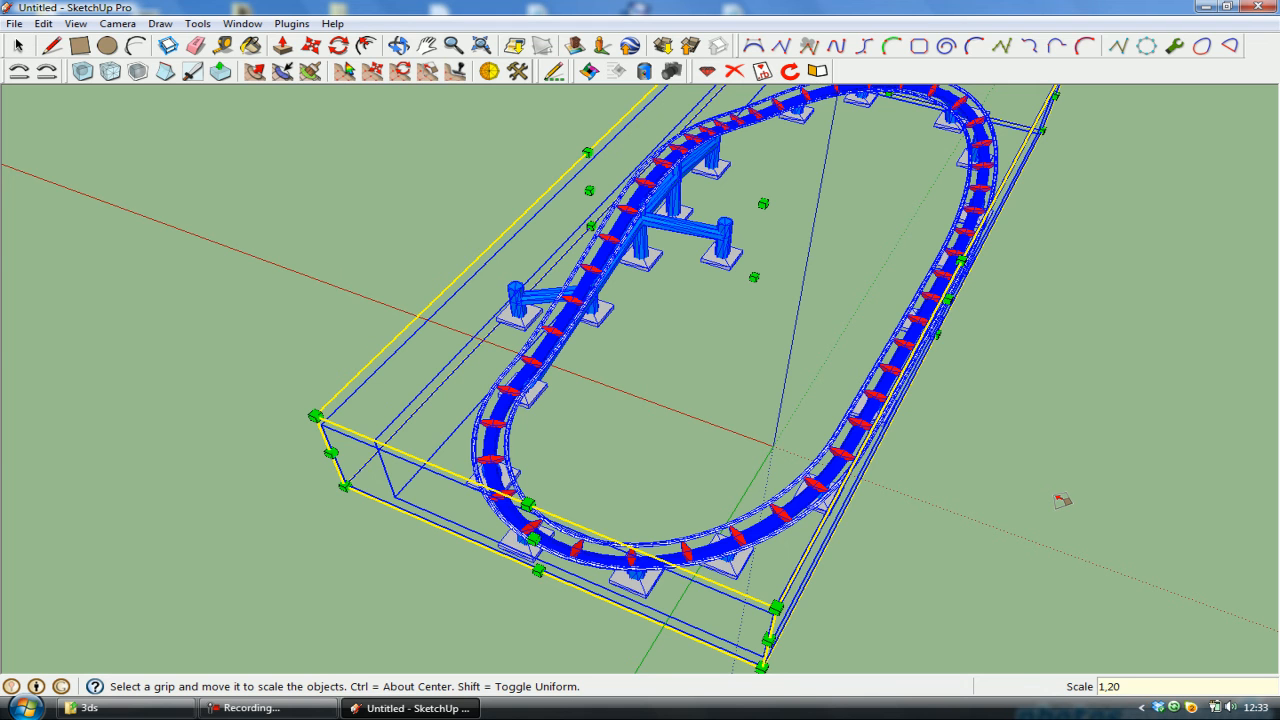
pyautogui.hotkey('ctrl', 'z')
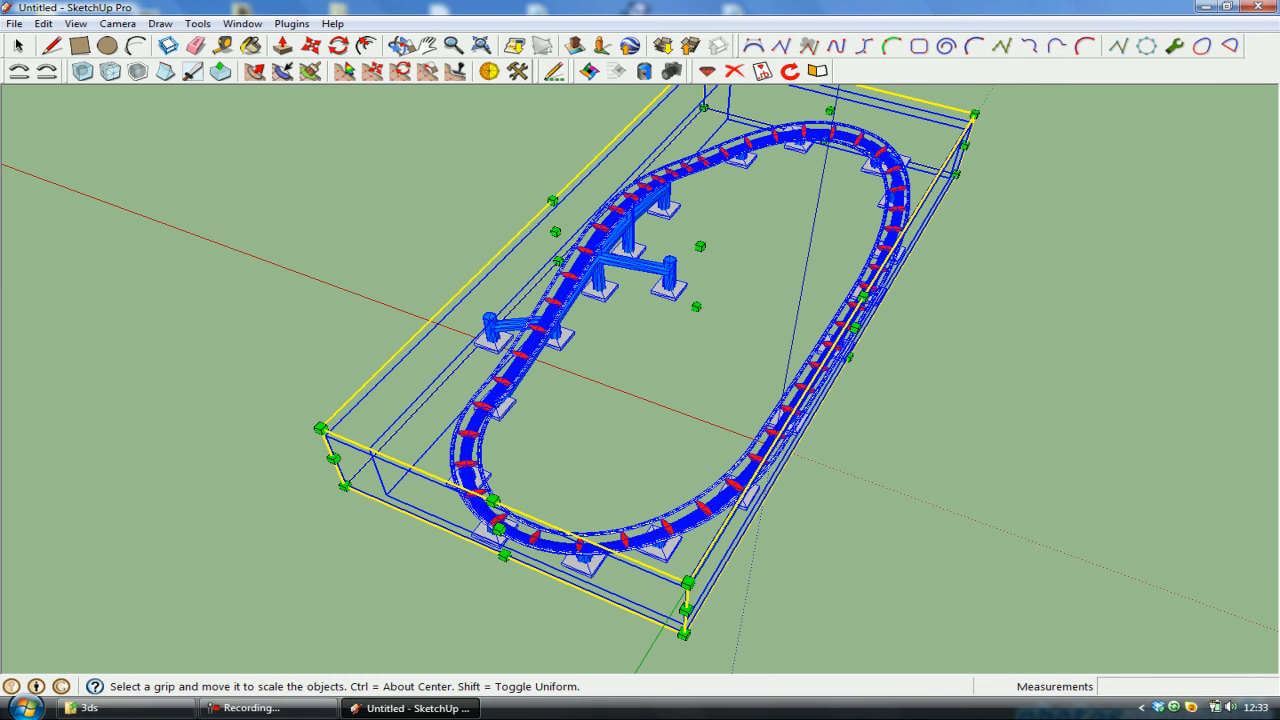
# Explode the imported track model into its separate parts, leaving the supports model intact.
pyautogui.click(18, 46)
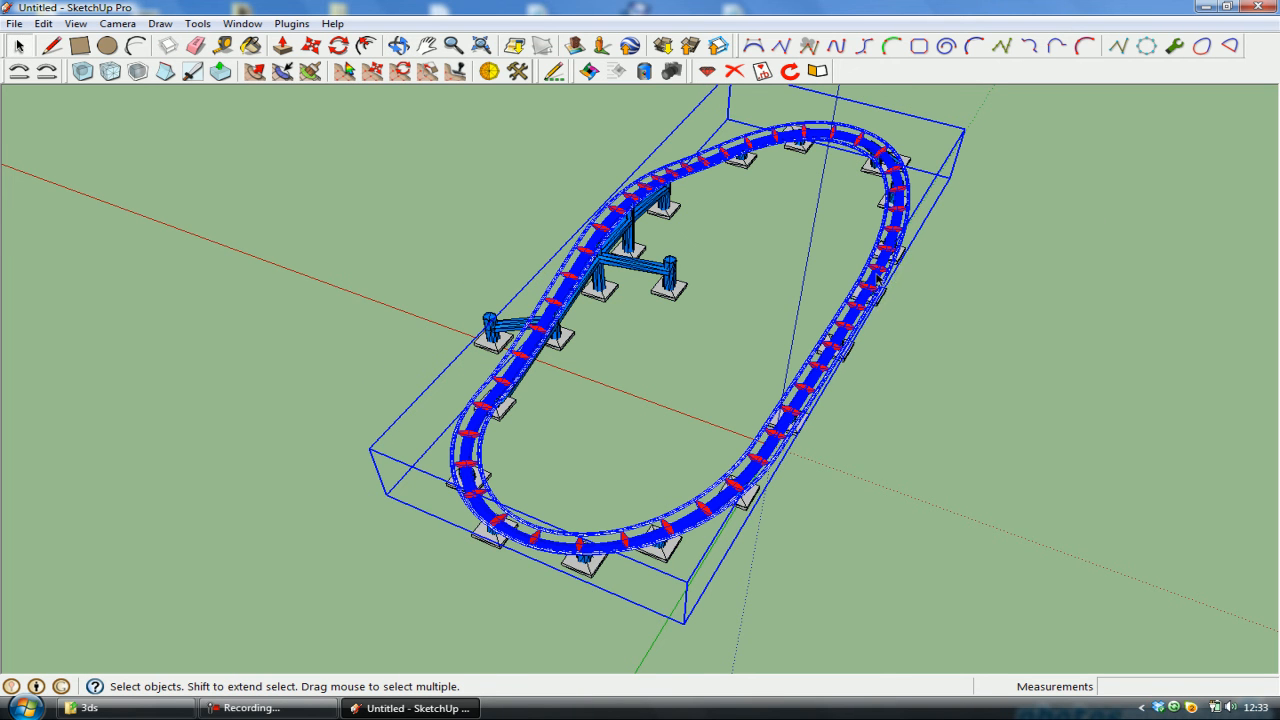
pyautogui.rightClick(876, 266)
pyautogui.click(936, 389)
# Select the two rail pieces of the straight section beside the origin and both rails of the adjoining curve.
pyautogui.click(815, 362)
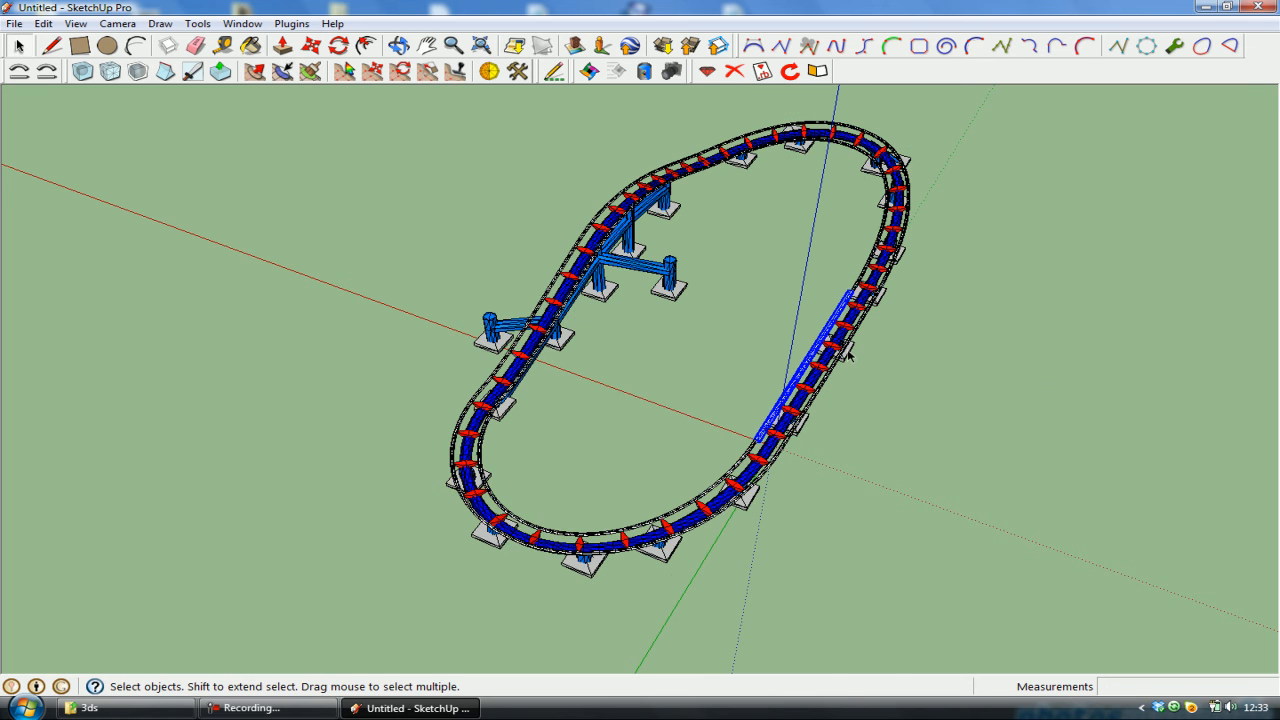
pyautogui.scroll(5, 825, 366)
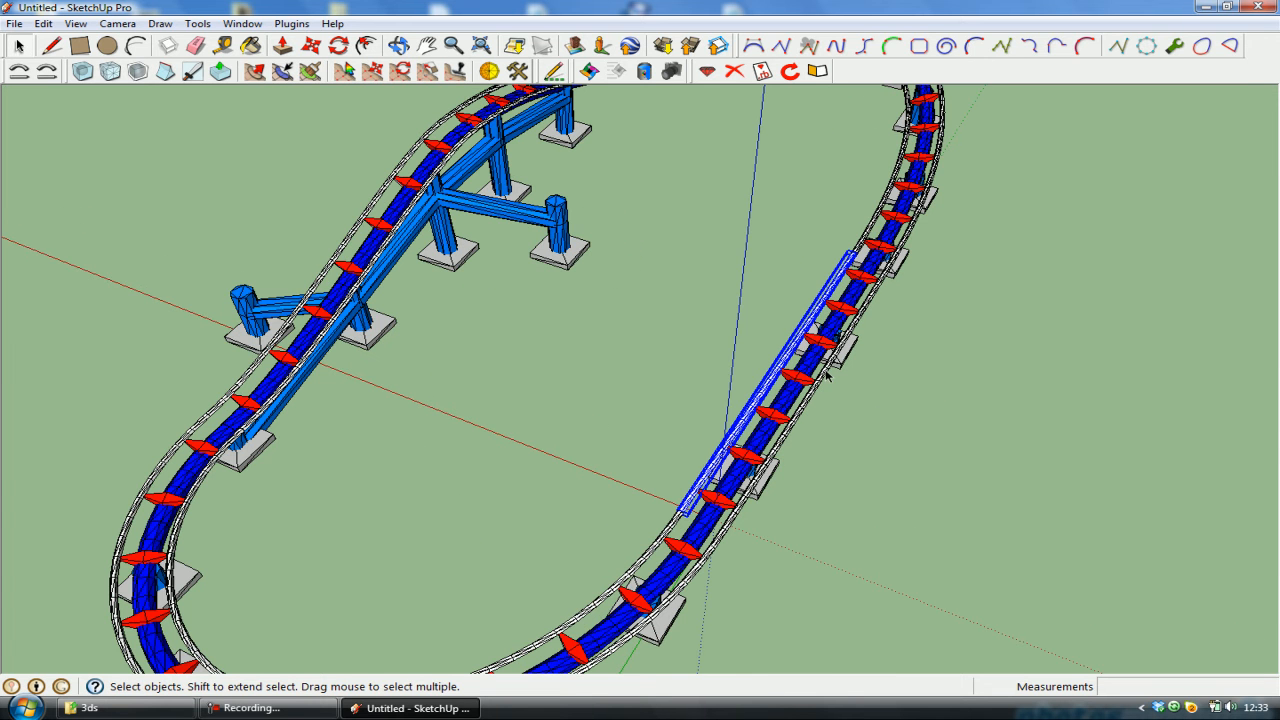
pyautogui.keyDown('shift'); pyautogui.click(697, 567); pyautogui.keyUp('shift')
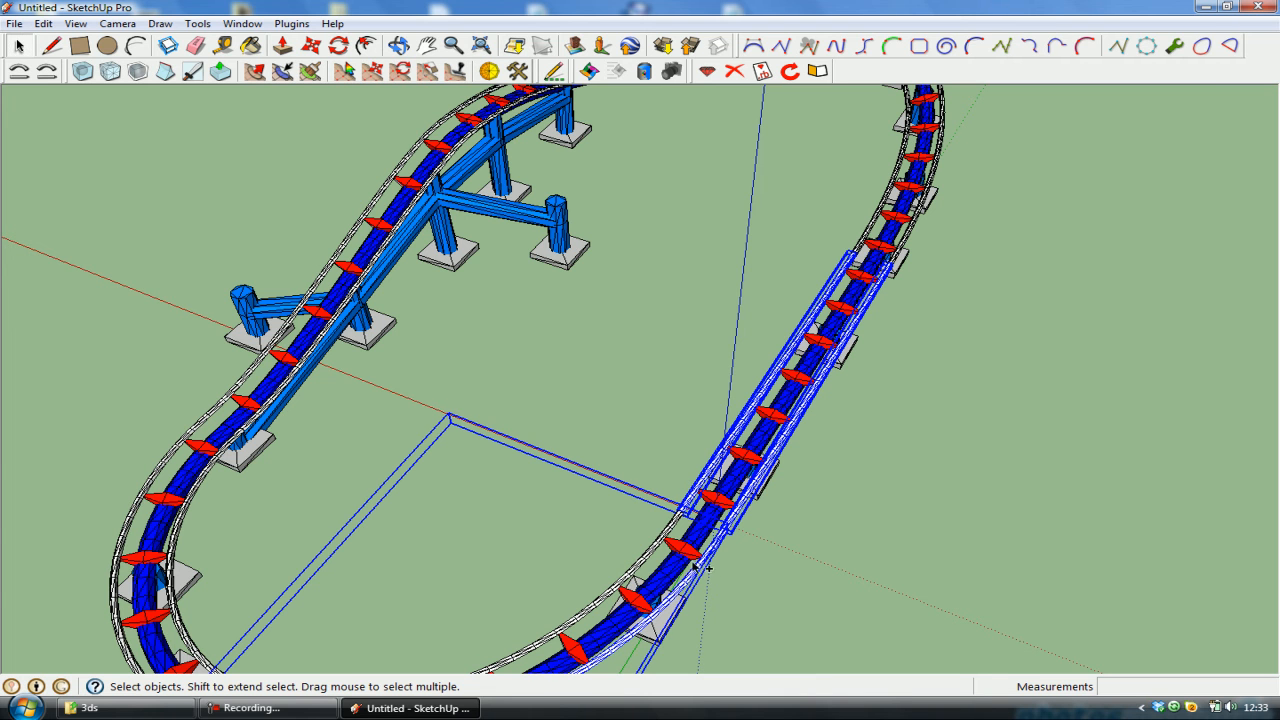
pyautogui.keyDown('shift'); pyautogui.click(617, 584); pyautogui.keyUp('shift')
pyautogui.scroll(-3, 736, 452)
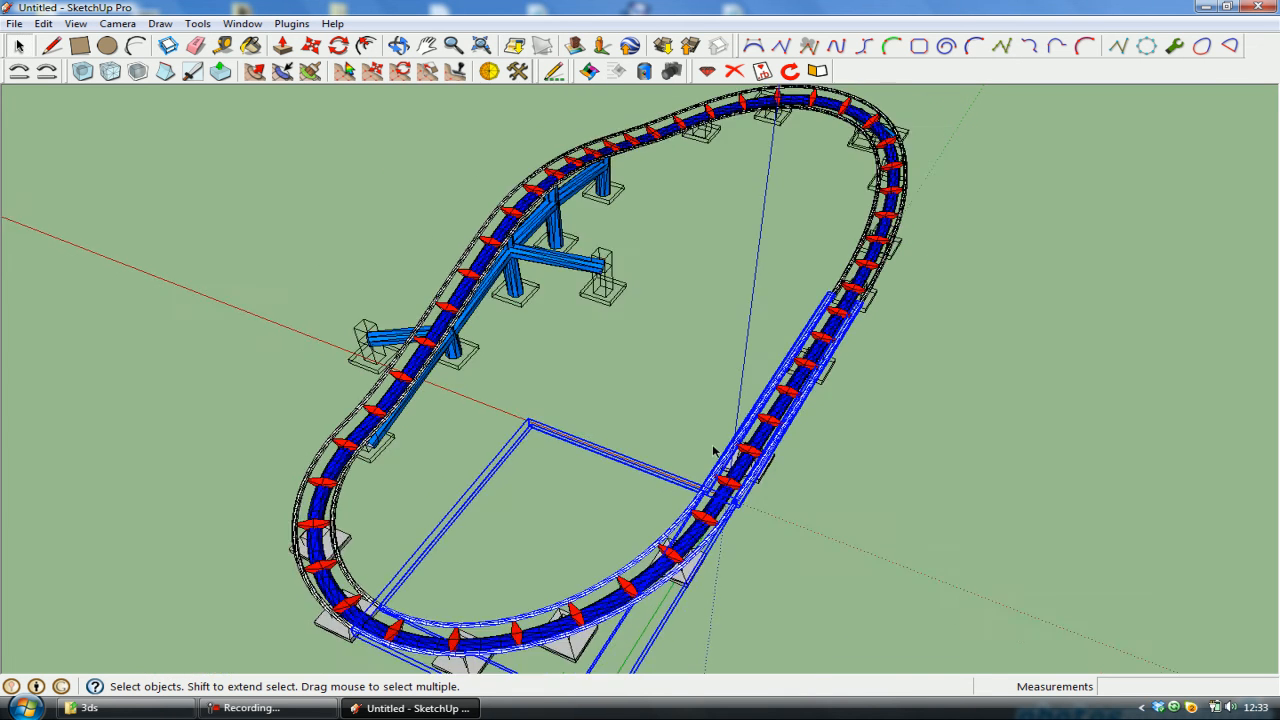
# Add both rails of the near end curve and of the adjoining section beside the tall supports to the selection.
pyautogui.scroll(4, 829, 415)
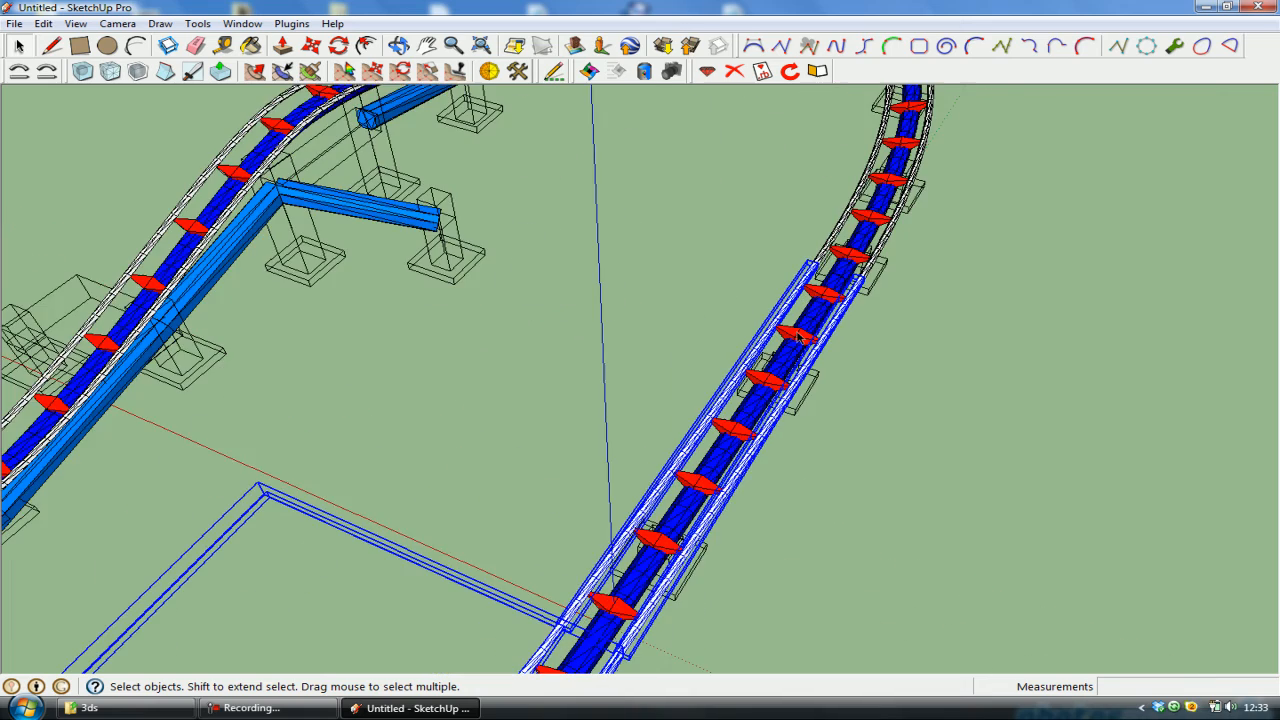
pyautogui.scroll(-3, 800, 338)
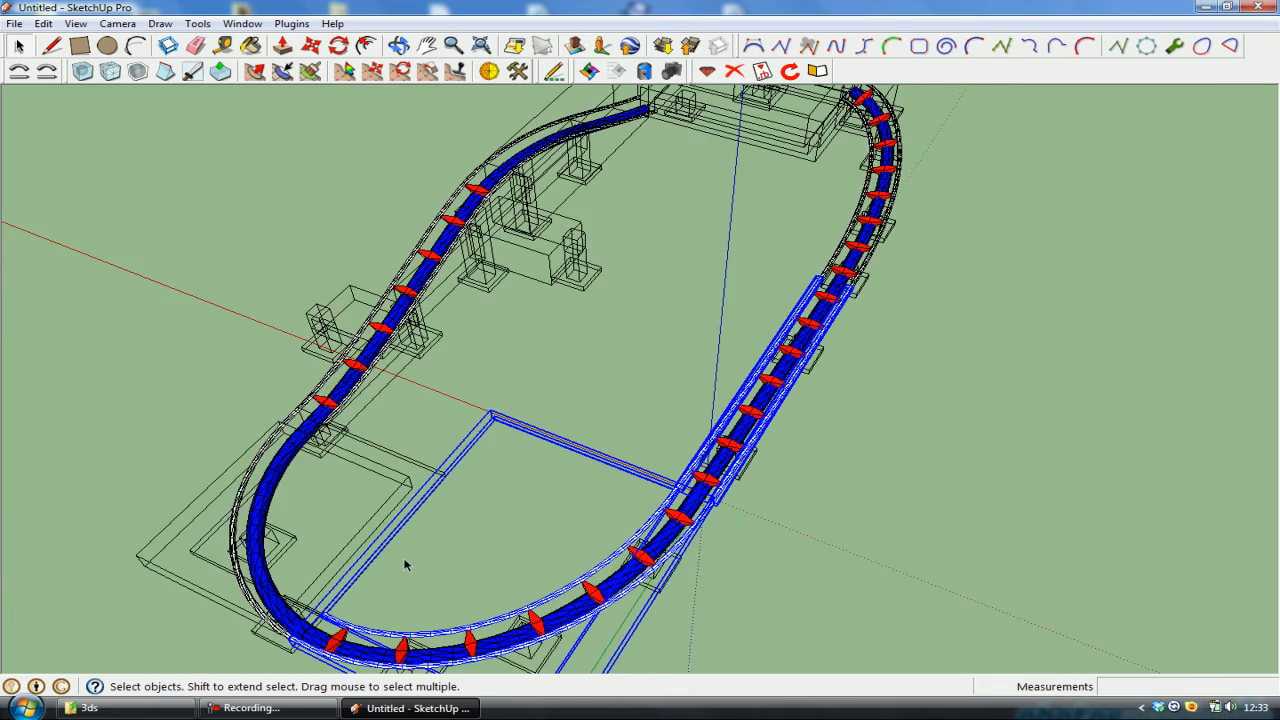
pyautogui.scroll(4, 300, 620)
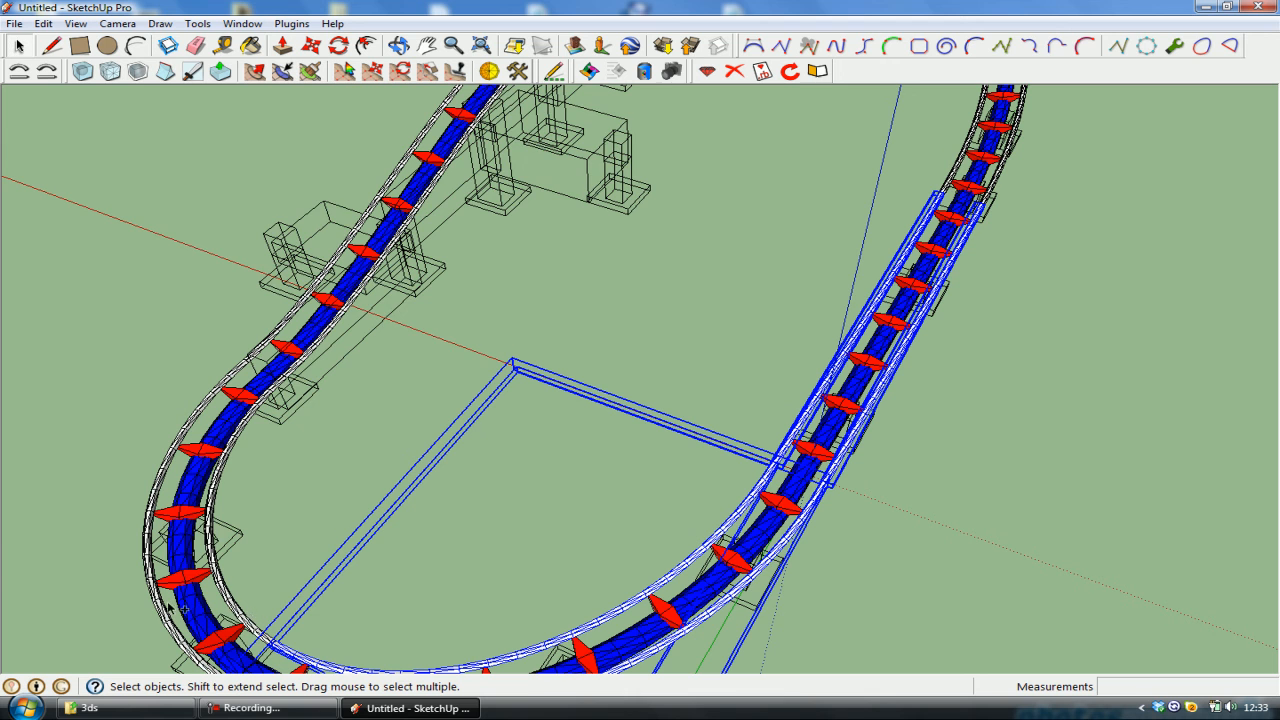
pyautogui.keyDown('ctrl'); pyautogui.click(231, 605); pyautogui.keyUp('ctrl')
pyautogui.keyDown('ctrl'); pyautogui.click(158, 606); pyautogui.keyUp('ctrl')
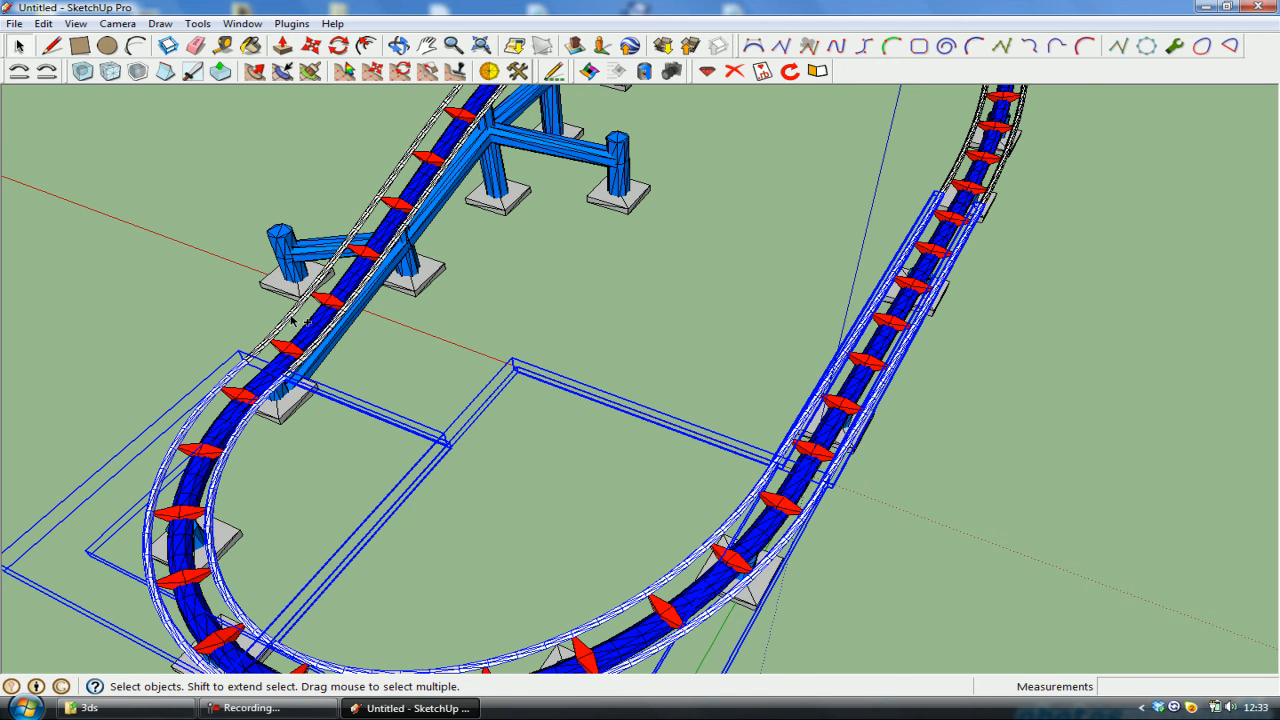
pyautogui.keyDown('ctrl'); pyautogui.click(324, 334); pyautogui.keyUp('ctrl')
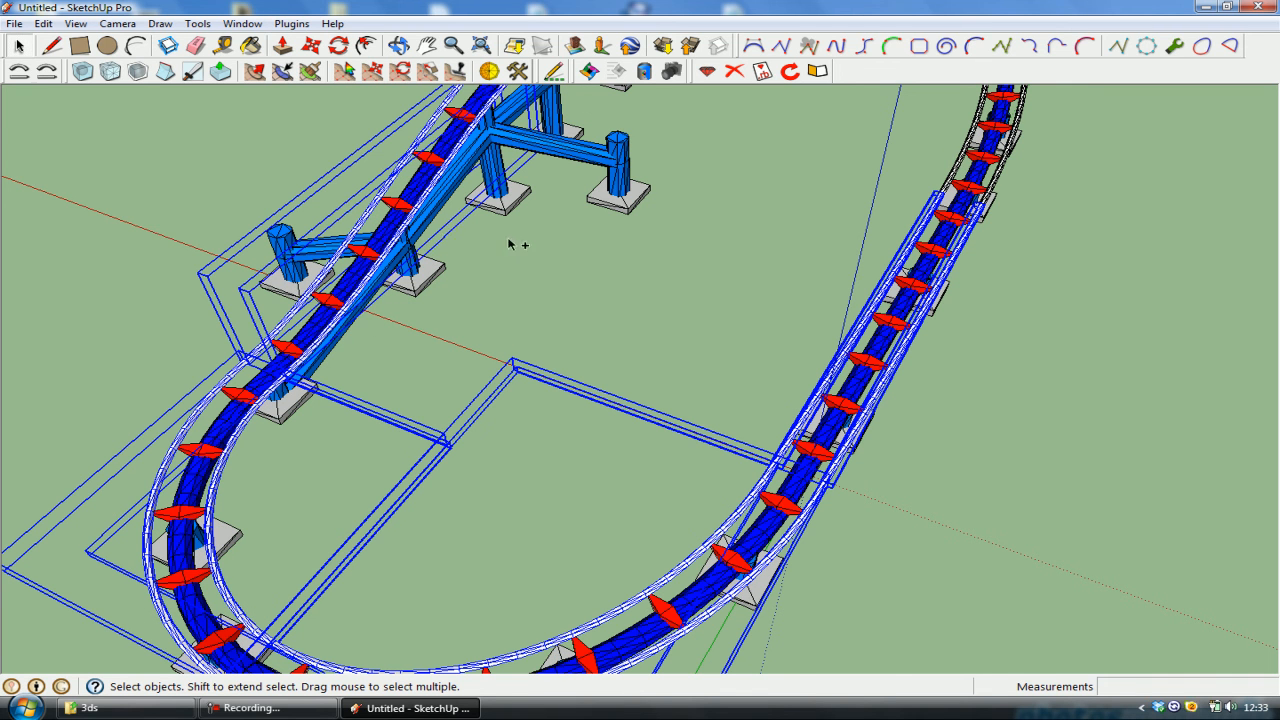
# Add the central spine pieces of the section beside the tall supports and of the selected curves and straight to the selection.
pyautogui.keyDown('ctrl'); pyautogui.click(410, 208); pyautogui.keyUp('ctrl')
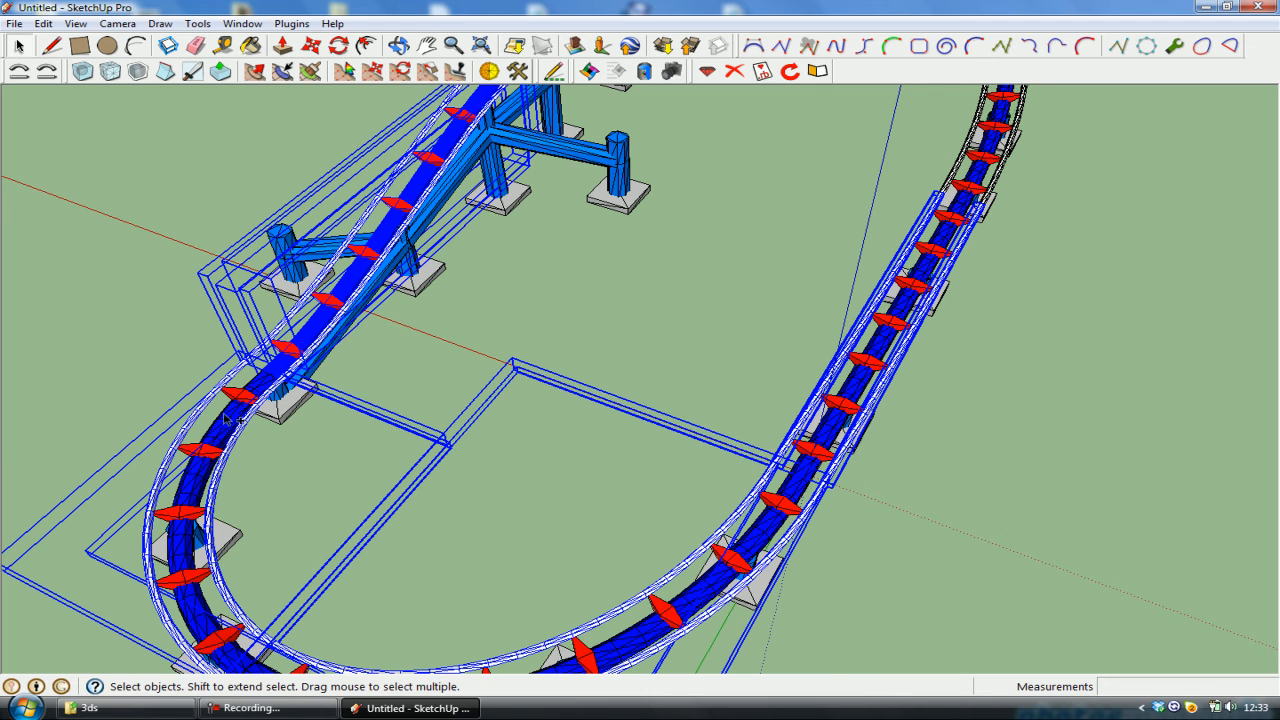
pyautogui.keyDown('ctrl'); pyautogui.click(222, 448); pyautogui.keyUp('ctrl')
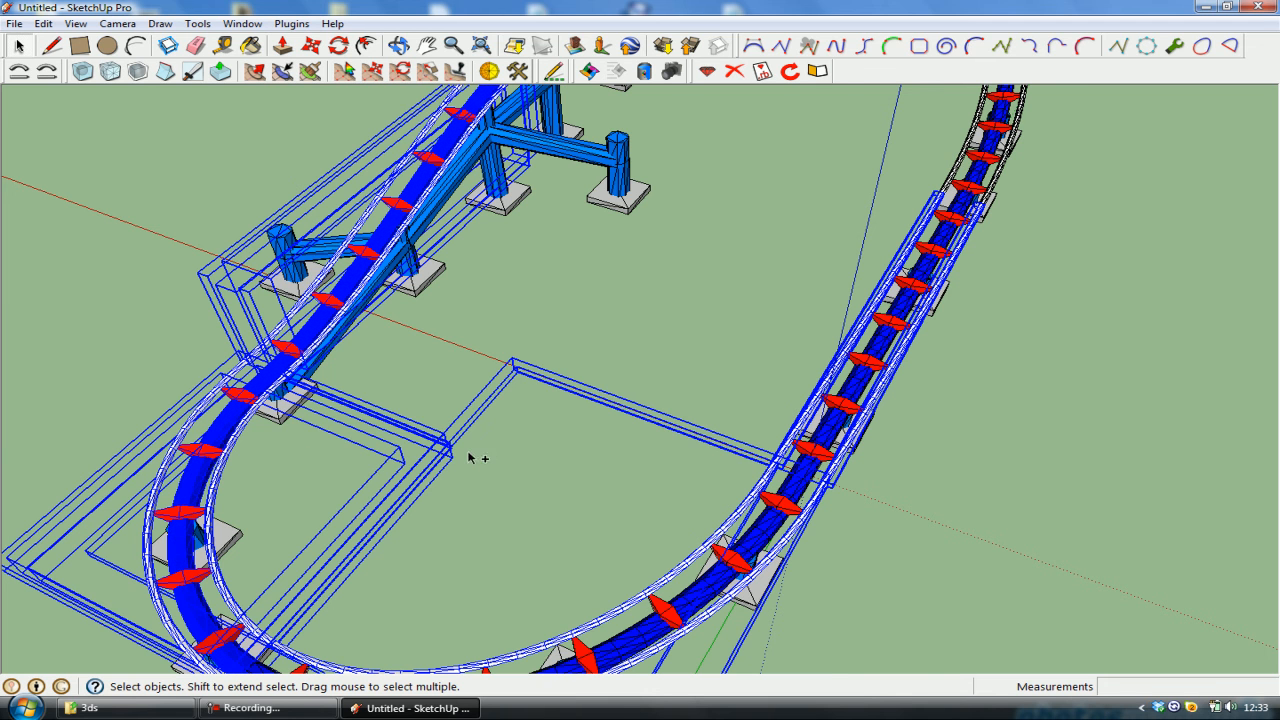
pyautogui.scroll(-3, 592, 550)
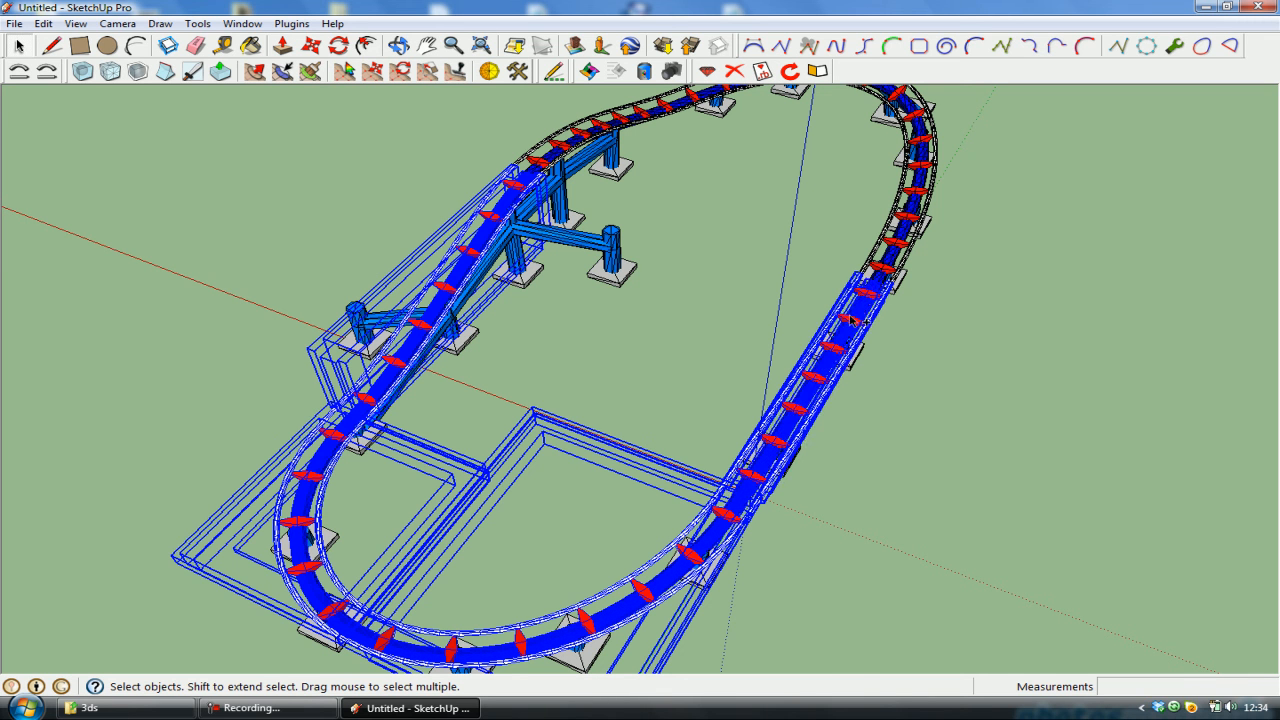
# Extend the selection with both rails and the spine of the curve beyond the straight section.
pyautogui.keyDown('shift'); pyautogui.click(908, 260); pyautogui.keyUp('shift')
pyautogui.keyDown('ctrl'); pyautogui.click(895, 250); pyautogui.keyUp('ctrl')
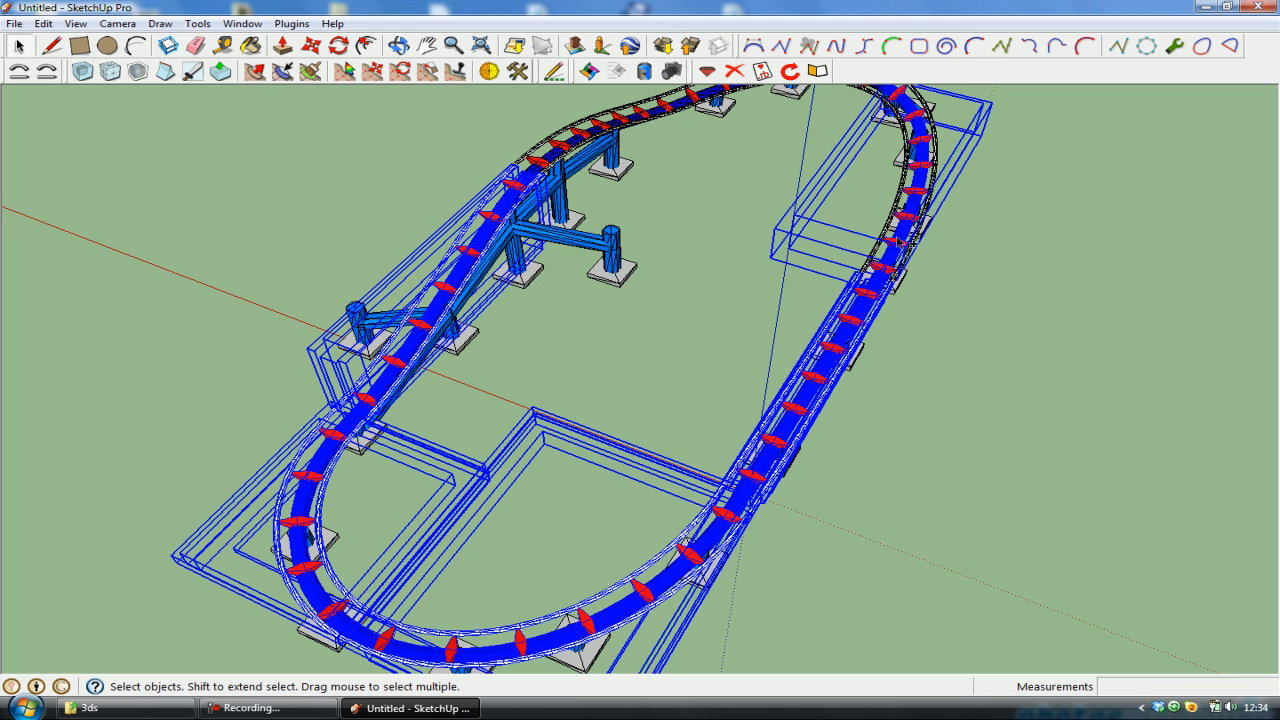
pyautogui.keyDown('ctrl'); pyautogui.click(890, 211); pyautogui.keyUp('ctrl')
pyautogui.keyDown('ctrl'); pyautogui.click(946, 189); pyautogui.keyUp('ctrl')
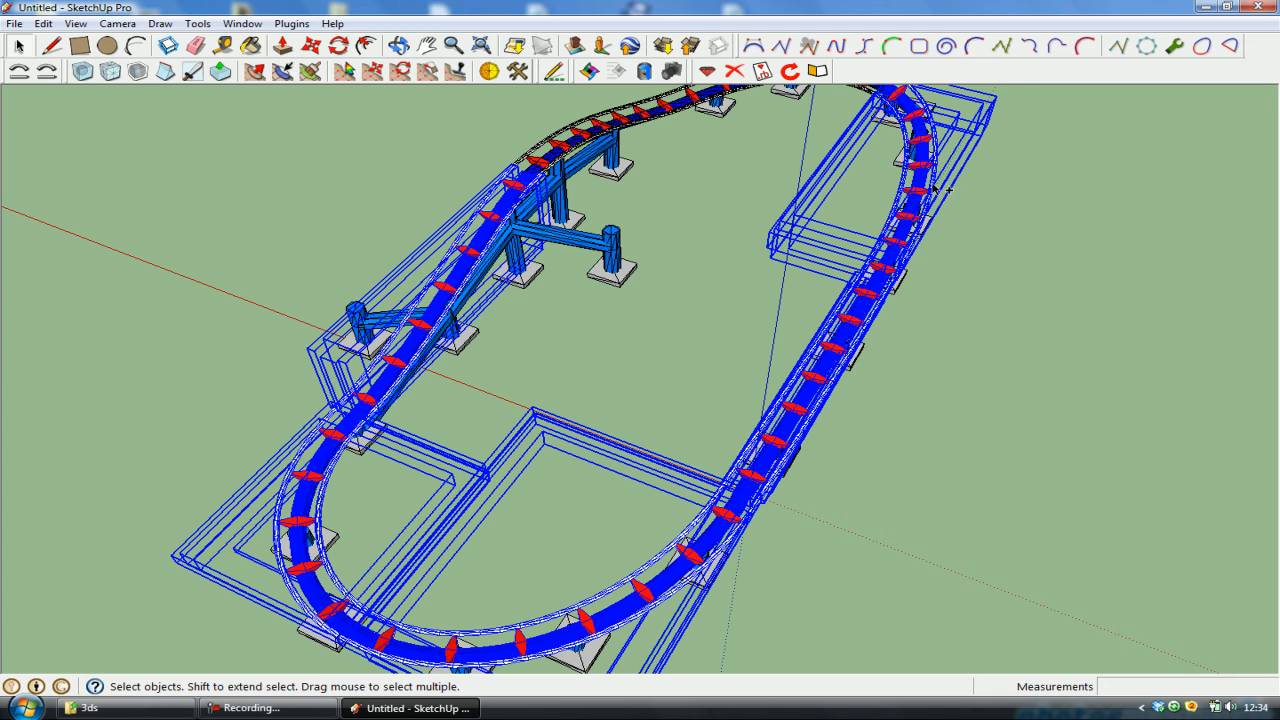
pyautogui.press('Delete')
# Add the remaining rails and spine pieces of the raised section and far end curve, completing the selection around the circuit.
pyautogui.scroll(-3, 994, 211)
pyautogui.scroll(2, 922, 72)
pyautogui.scroll(4, 748, 100)
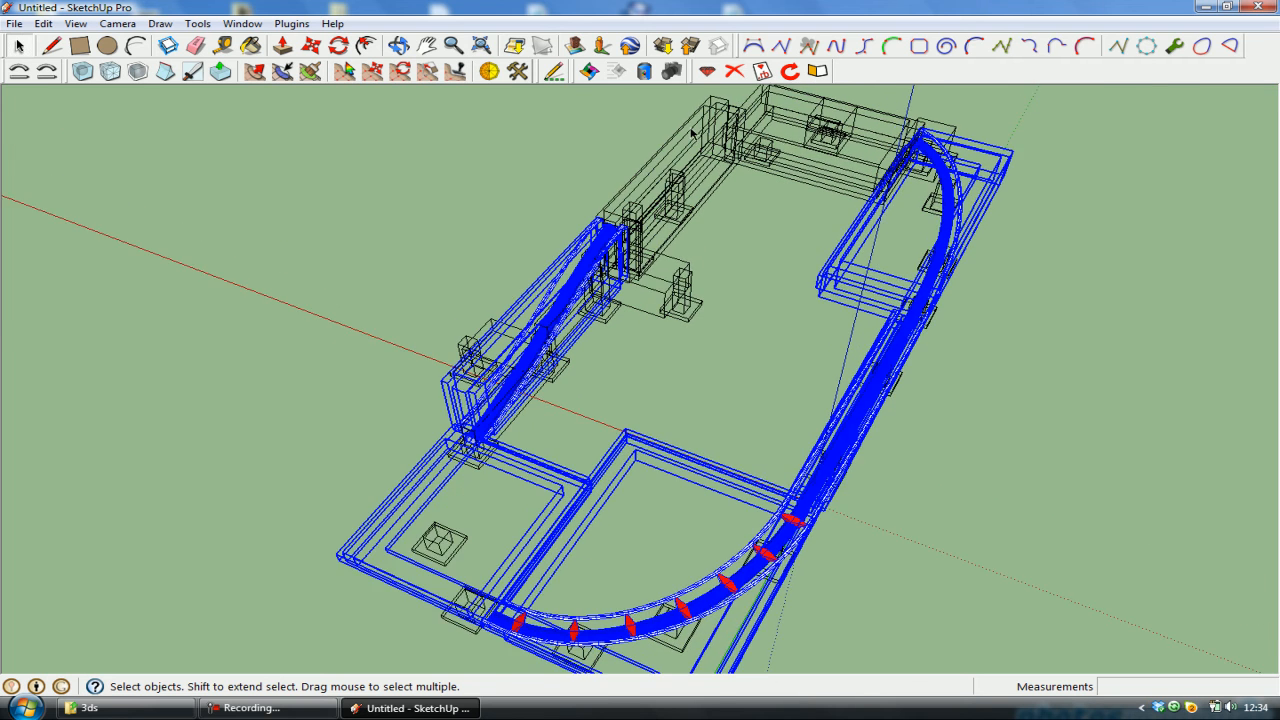
pyautogui.keyDown('ctrl'); pyautogui.click(632, 229); pyautogui.keyUp('ctrl')
pyautogui.keyDown('ctrl'); pyautogui.click(618, 215); pyautogui.keyUp('ctrl')
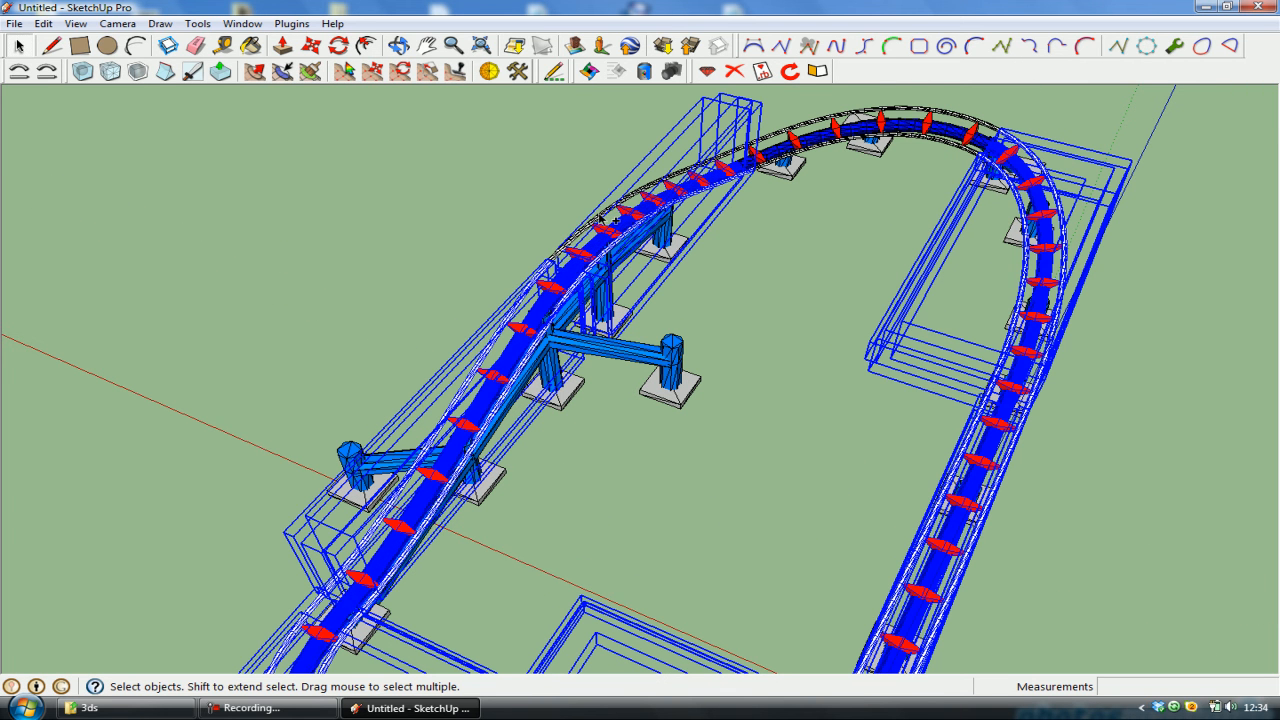
pyautogui.keyDown('ctrl'); pyautogui.click(599, 215); pyautogui.keyUp('ctrl')
pyautogui.keyDown('ctrl'); pyautogui.click(767, 135); pyautogui.keyUp('ctrl')
pyautogui.keyDown('ctrl'); pyautogui.click(777, 146); pyautogui.keyUp('ctrl')
pyautogui.keyDown('ctrl'); pyautogui.click(777, 152); pyautogui.keyUp('ctrl')
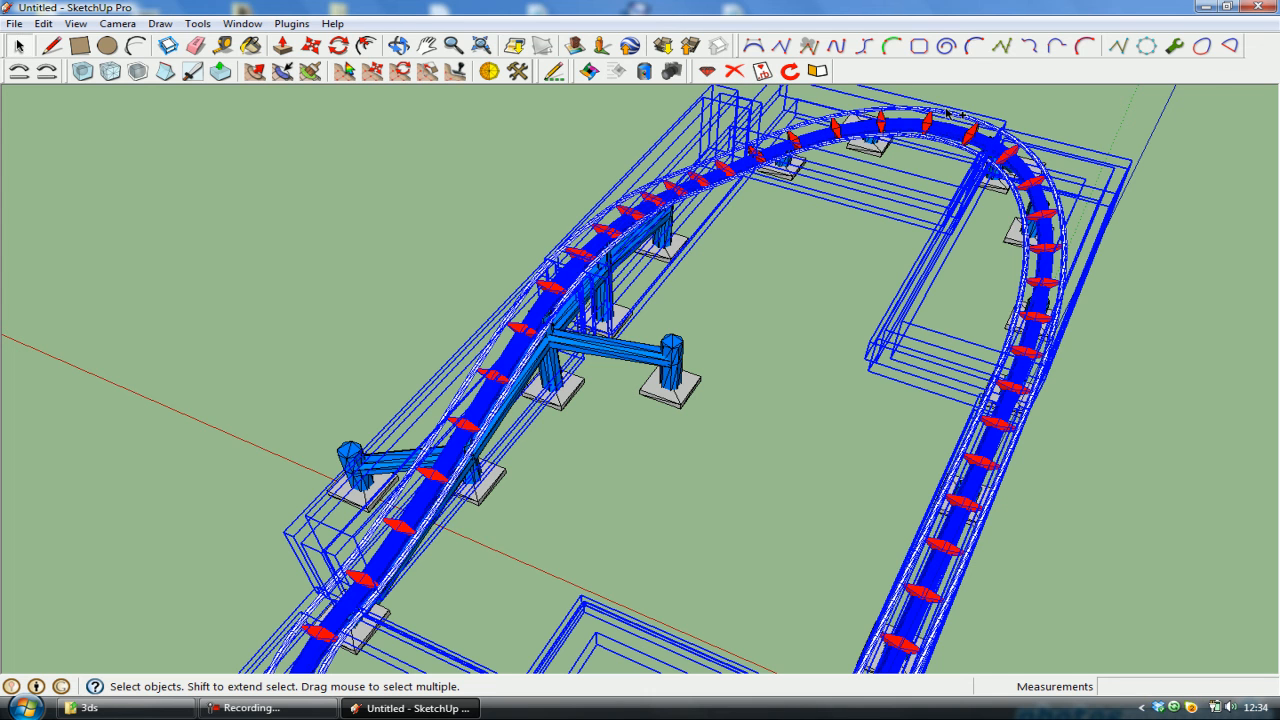
pyautogui.scroll(-8, 880, 286)
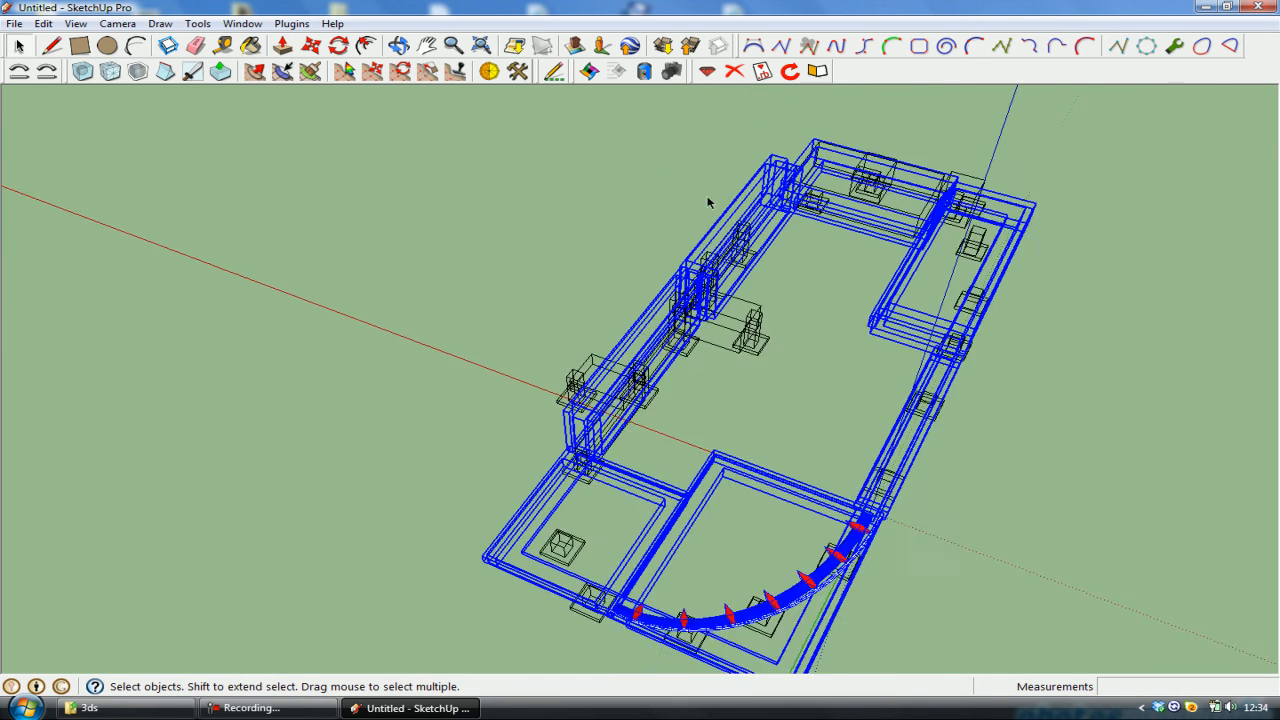
pyautogui.moveTo(760, 440); pyautogui.dragTo(851, 524, button='middle')
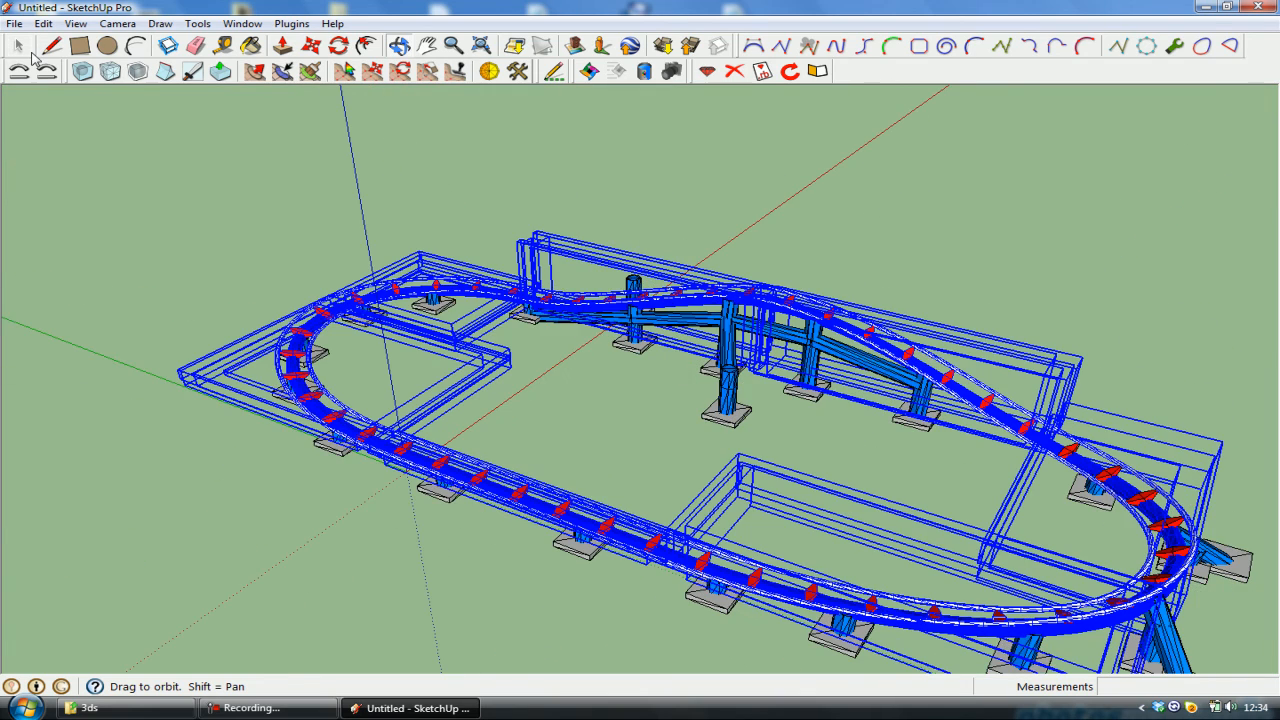
pyautogui.click(19, 46)
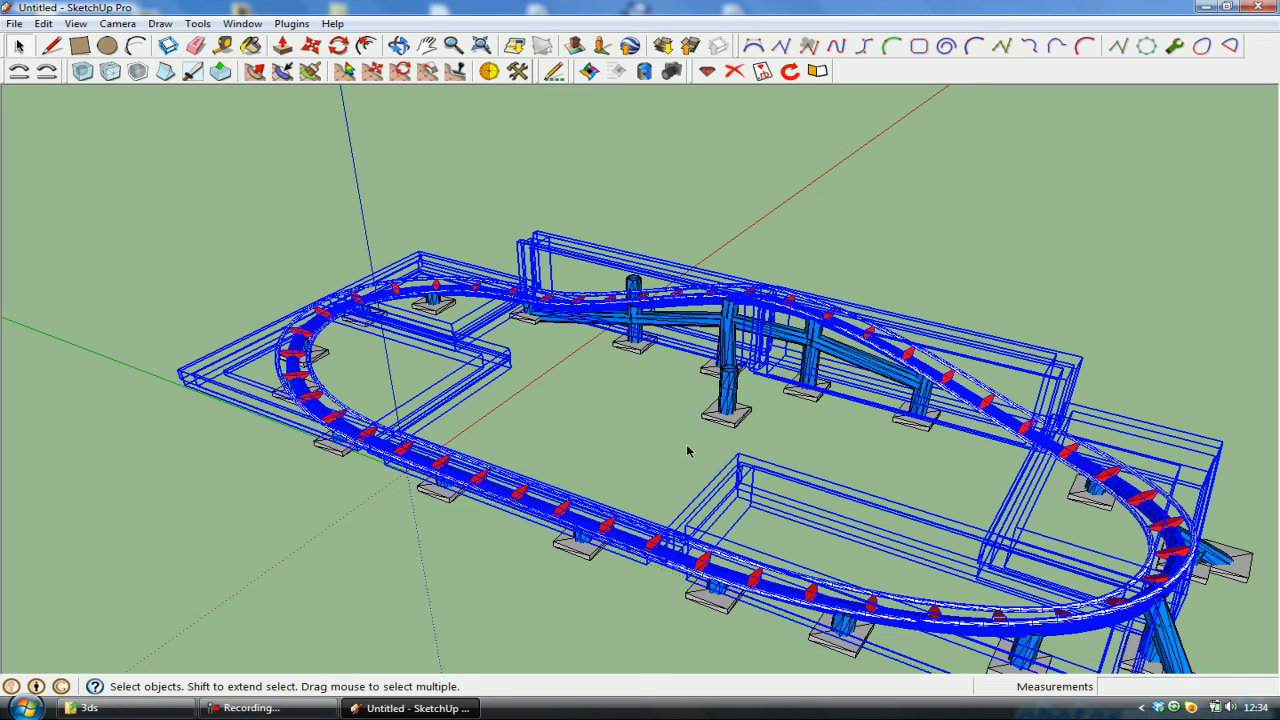
# Export the selected track as a 3DS model, overwriting Track.3ds in the 3ds folder, and dismiss the export results.
pyautogui.click(14, 23)
pyautogui.moveTo(125, 288)
pyautogui.click(305, 288)
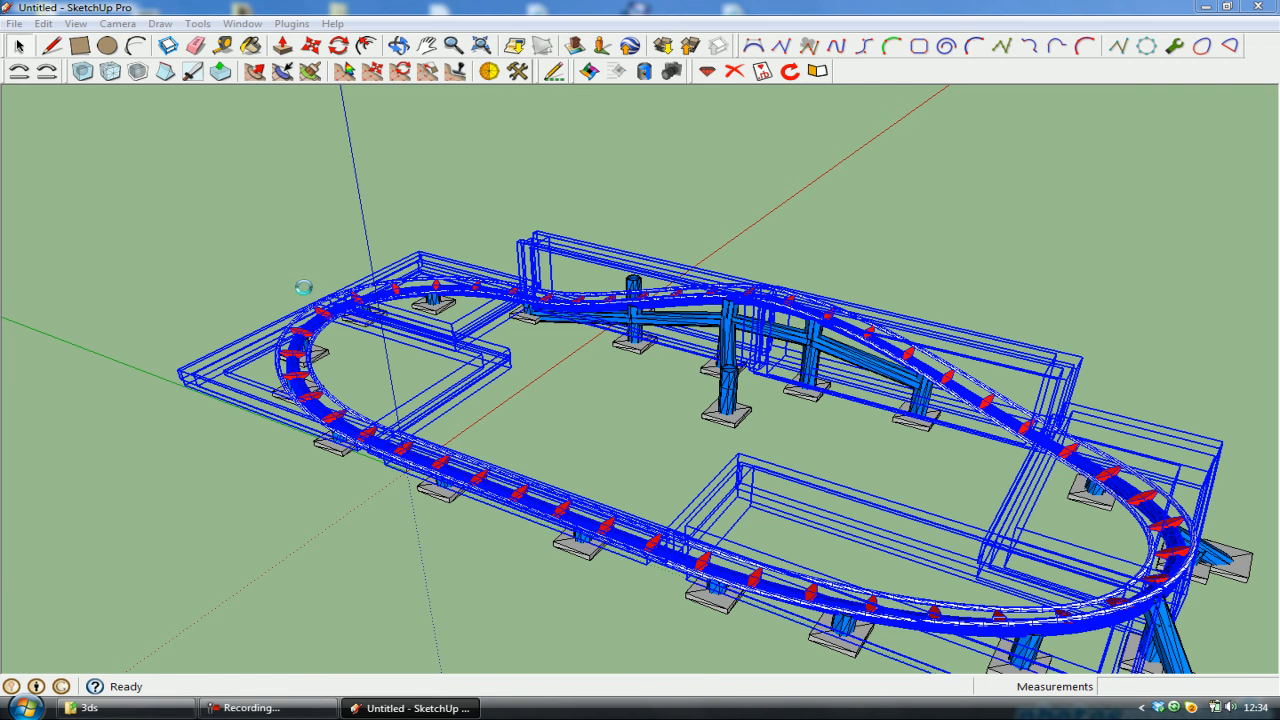
pyautogui.click(553, 266)
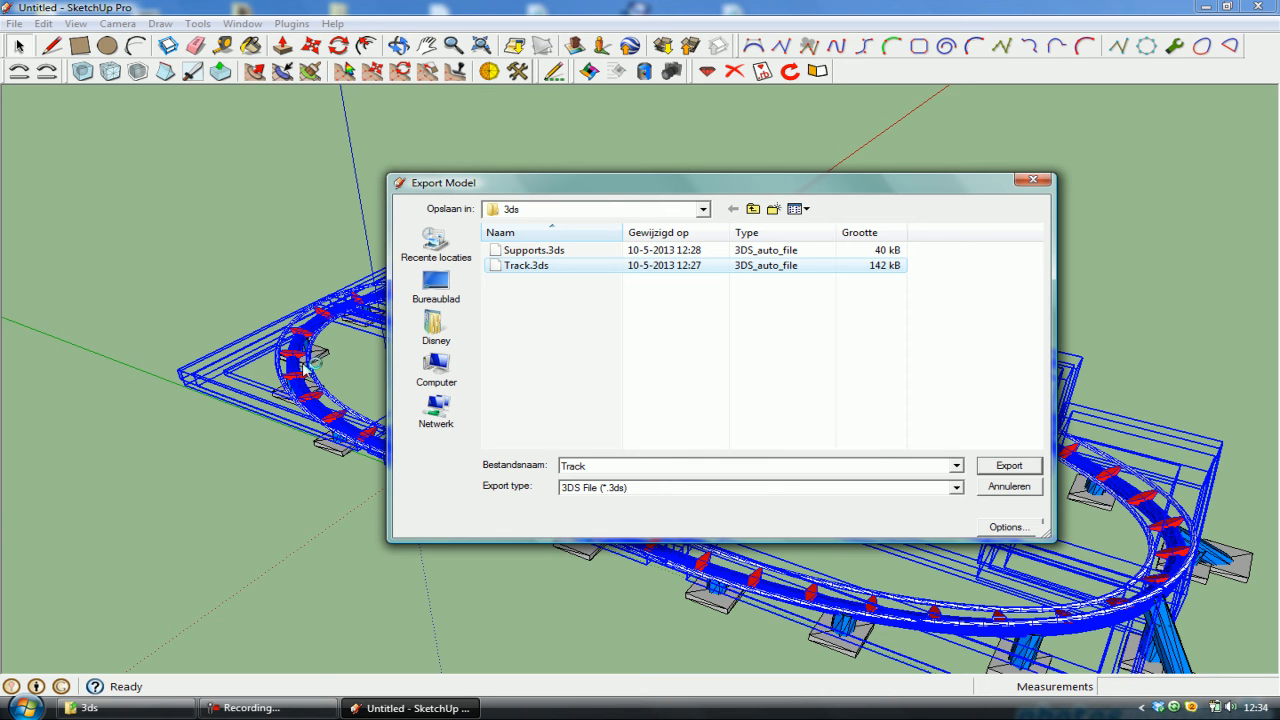
pyautogui.click(1008, 466)
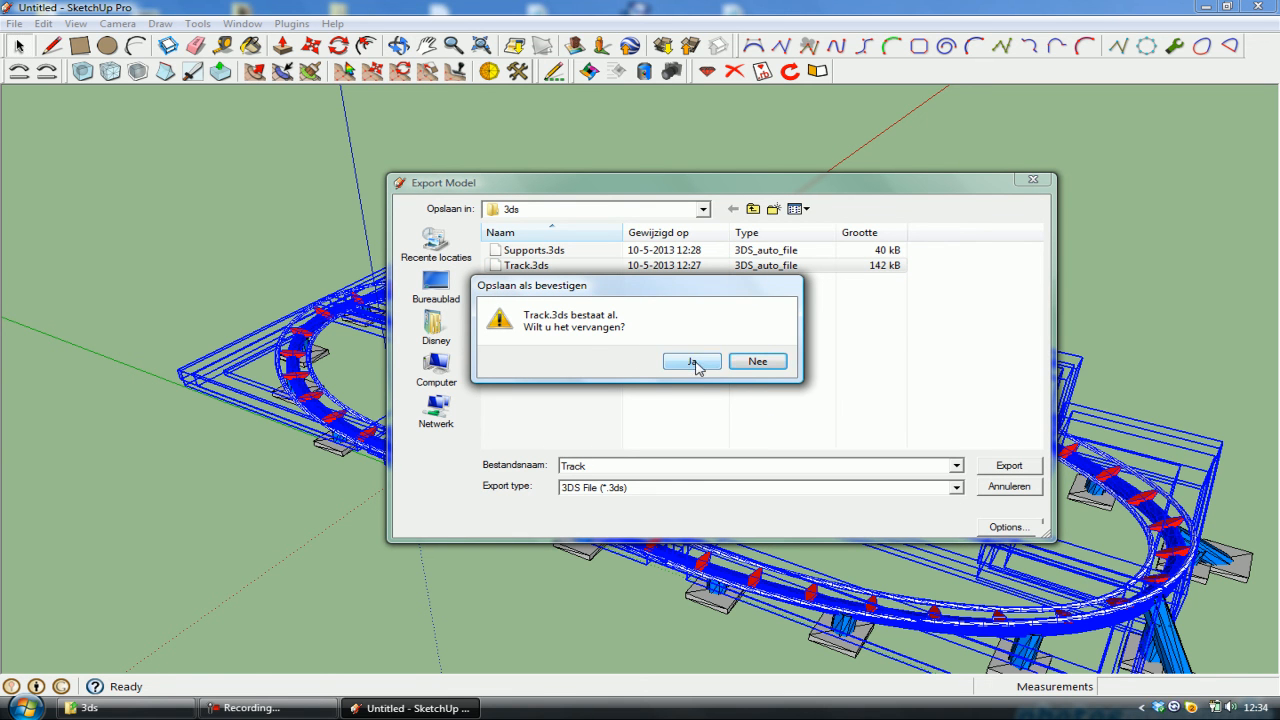
pyautogui.click(692, 362)
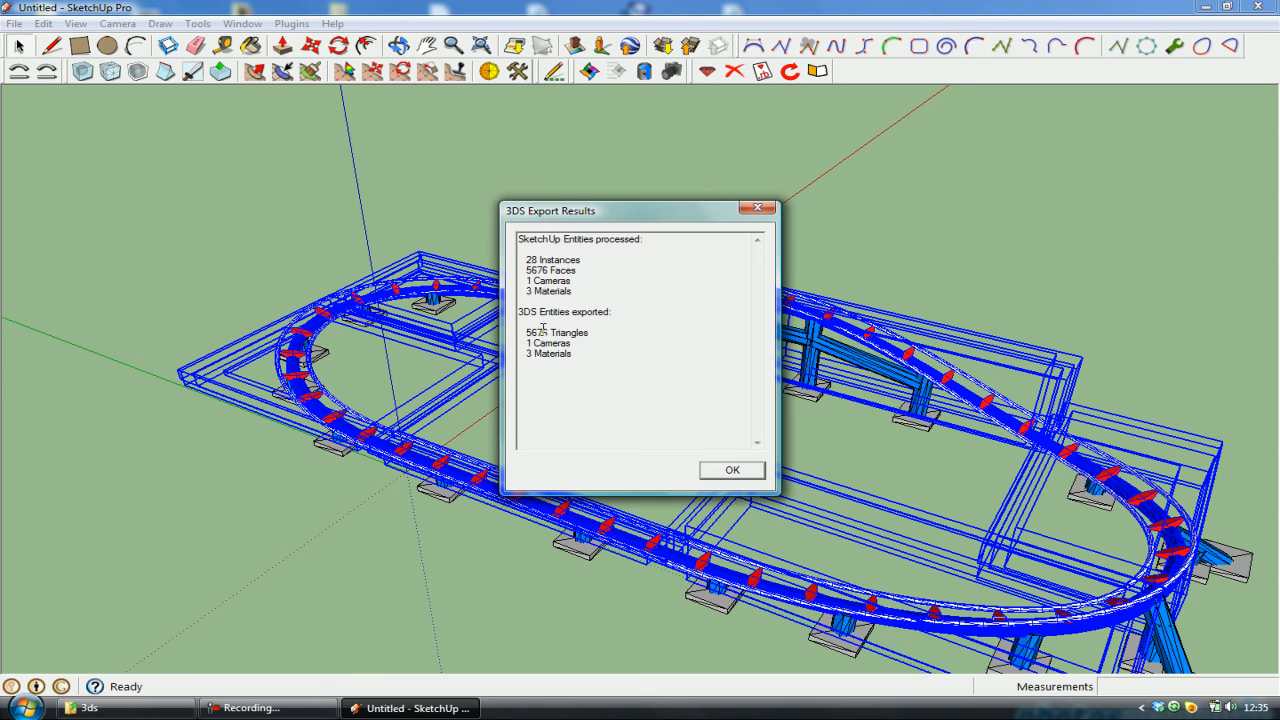
pyautogui.moveTo(545, 328); pyautogui.dragTo(533, 332)
pyautogui.click(731, 471)
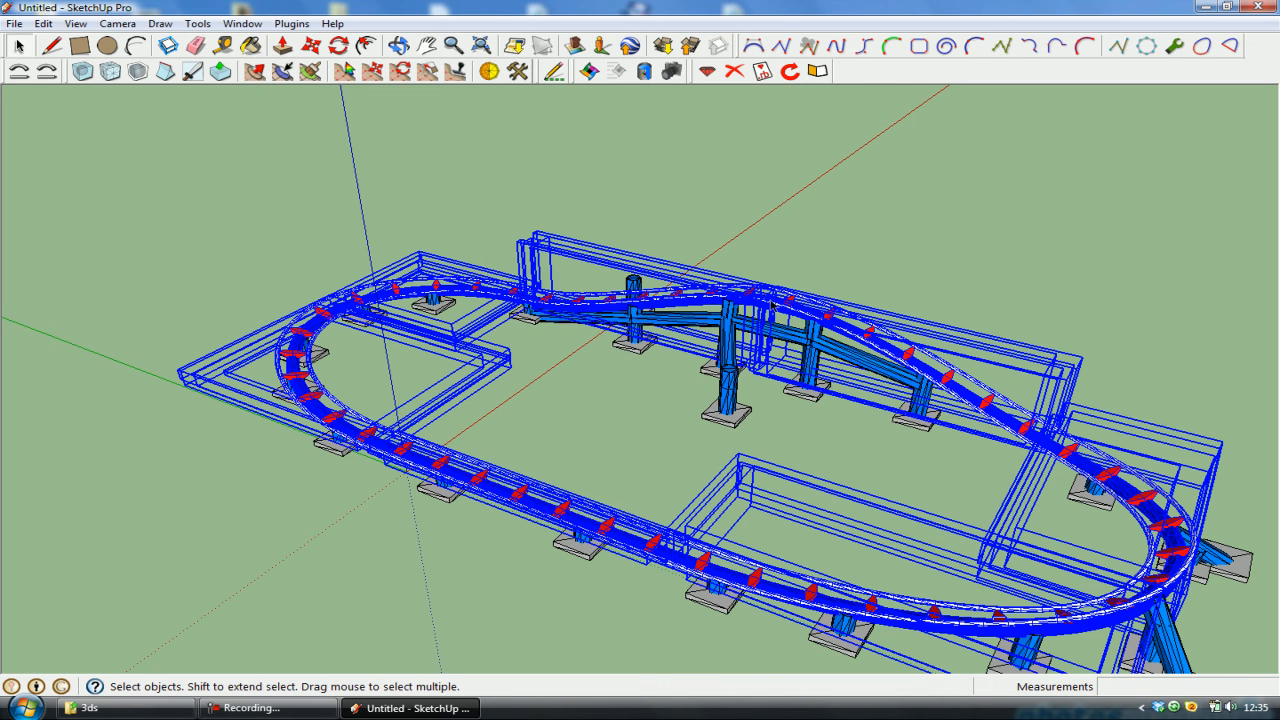
# Hide the selected track pieces, leaving only the supports in view.
pyautogui.click(42, 24)
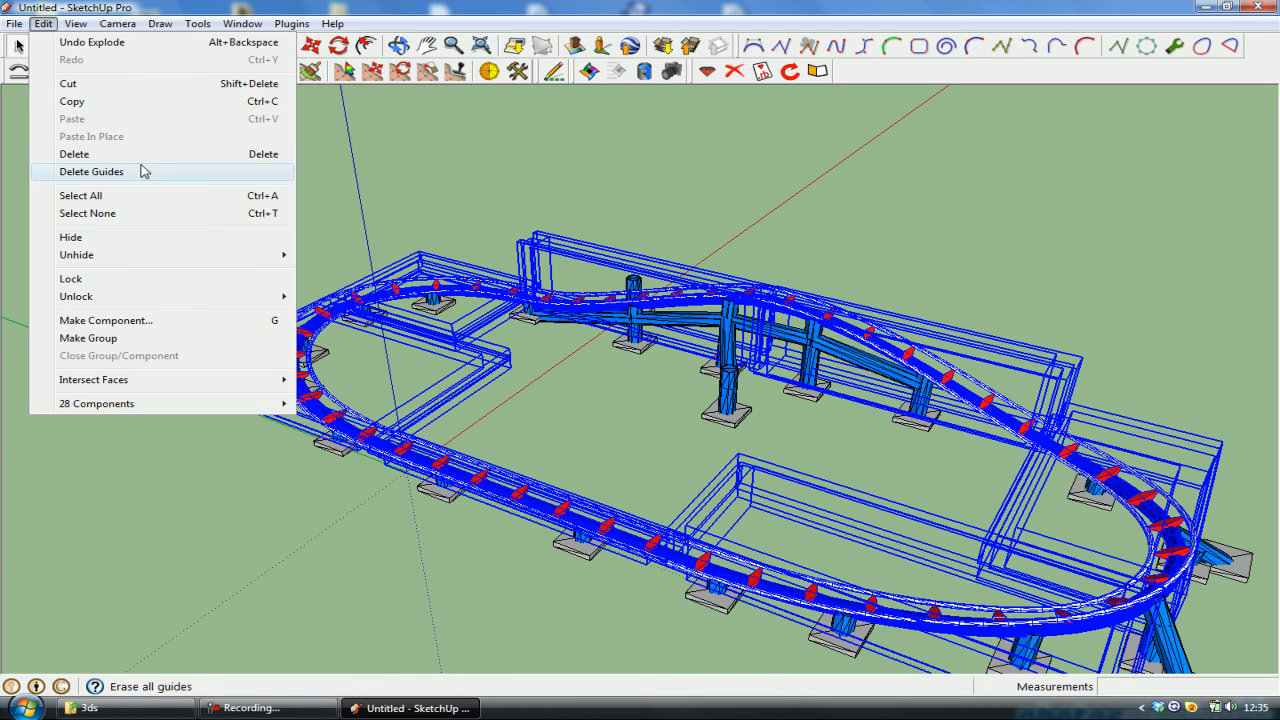
pyautogui.click(104, 26)
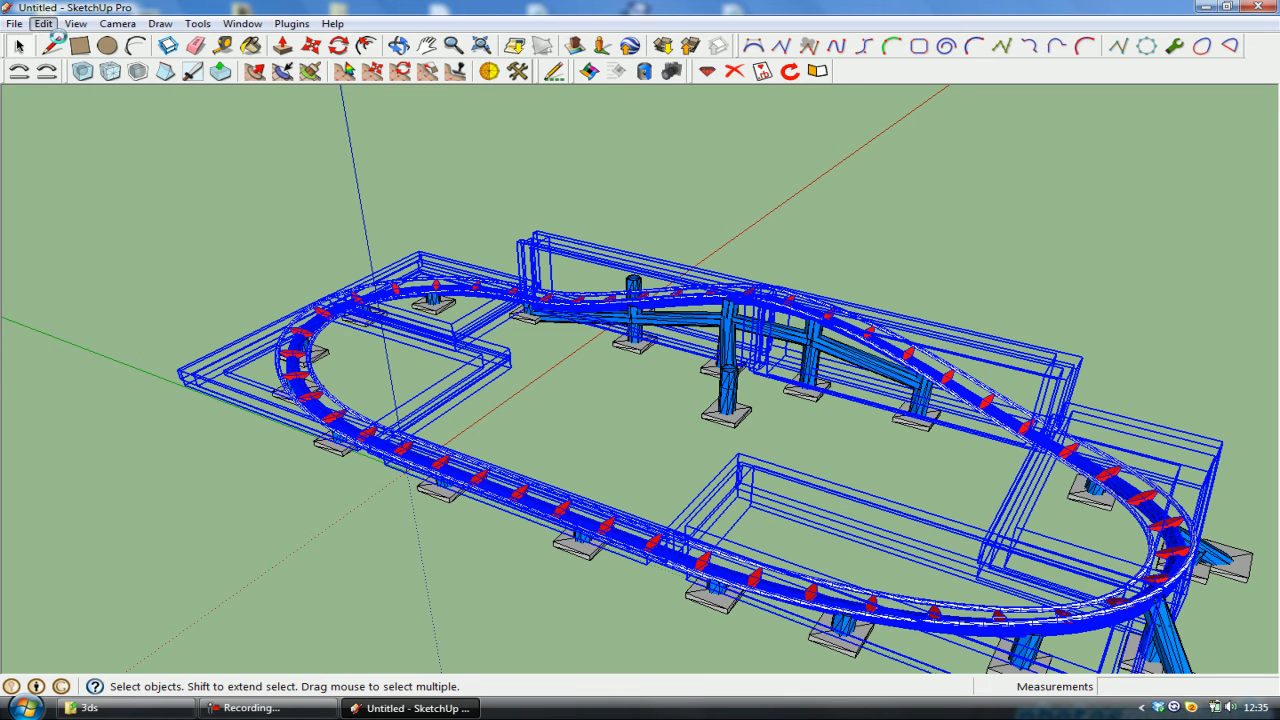
pyautogui.click(43, 23)
pyautogui.moveTo(84, 262)
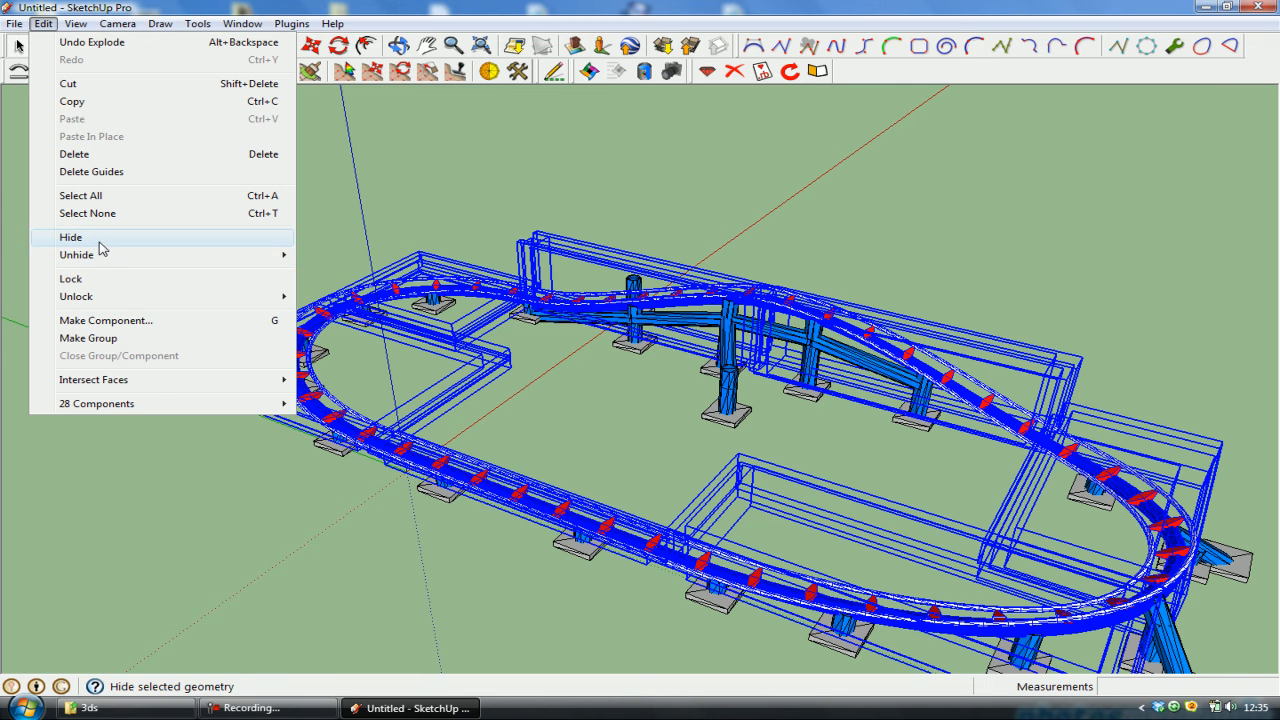
pyautogui.click(70, 237)
pyautogui.scroll(-4, 847, 379)
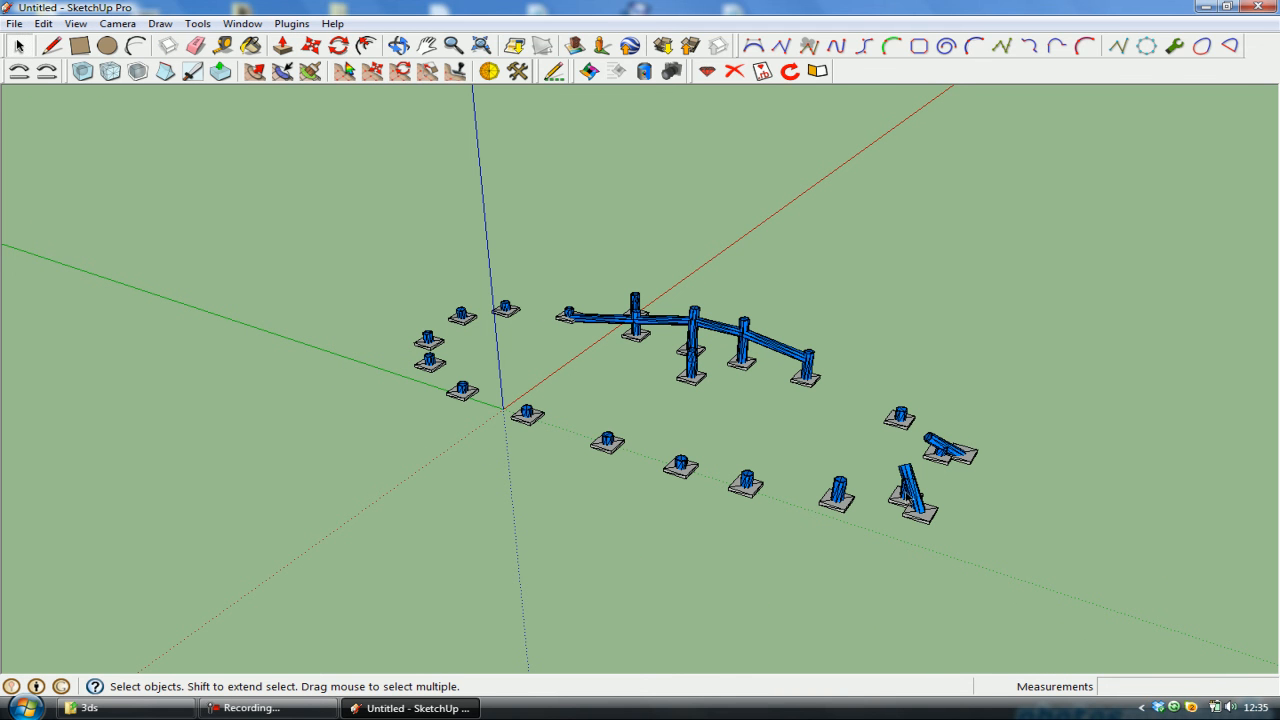
# Select the supports model and export it as a 3DS file, overwriting Supports.3ds in the 3ds folder.
pyautogui.click(910, 495)
pyautogui.scroll(1, 910, 497)
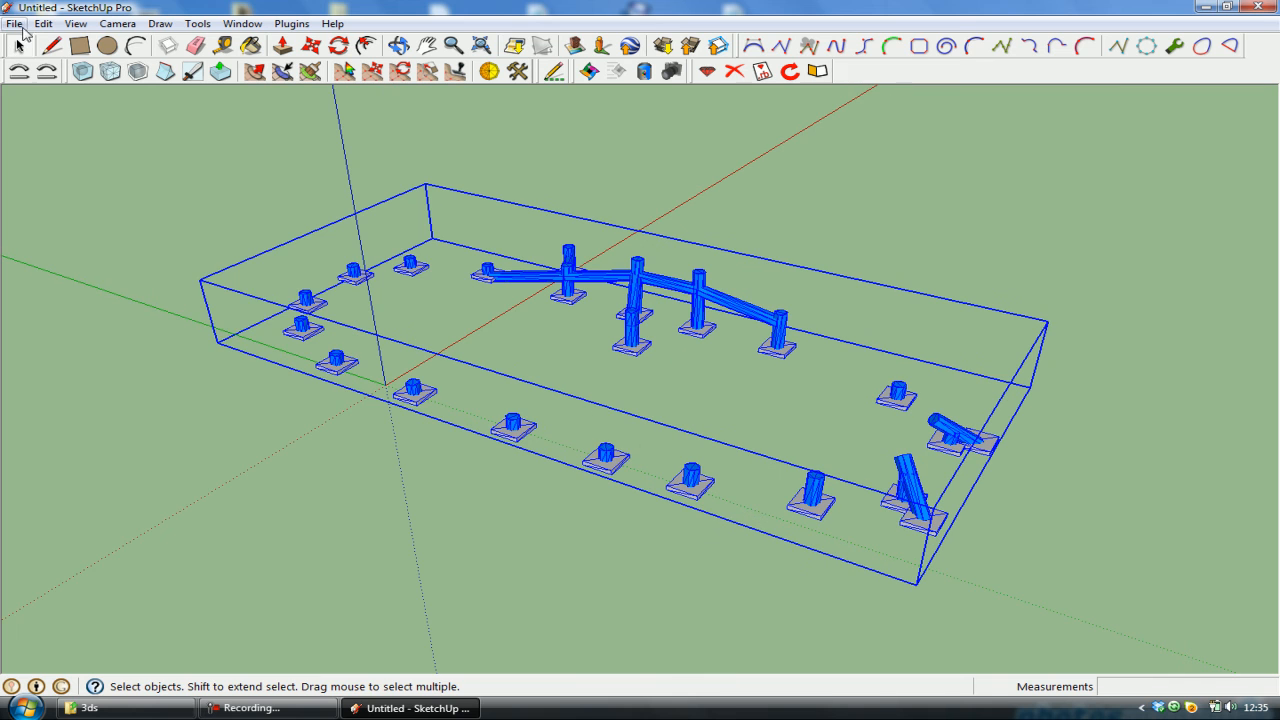
pyautogui.click(15, 23)
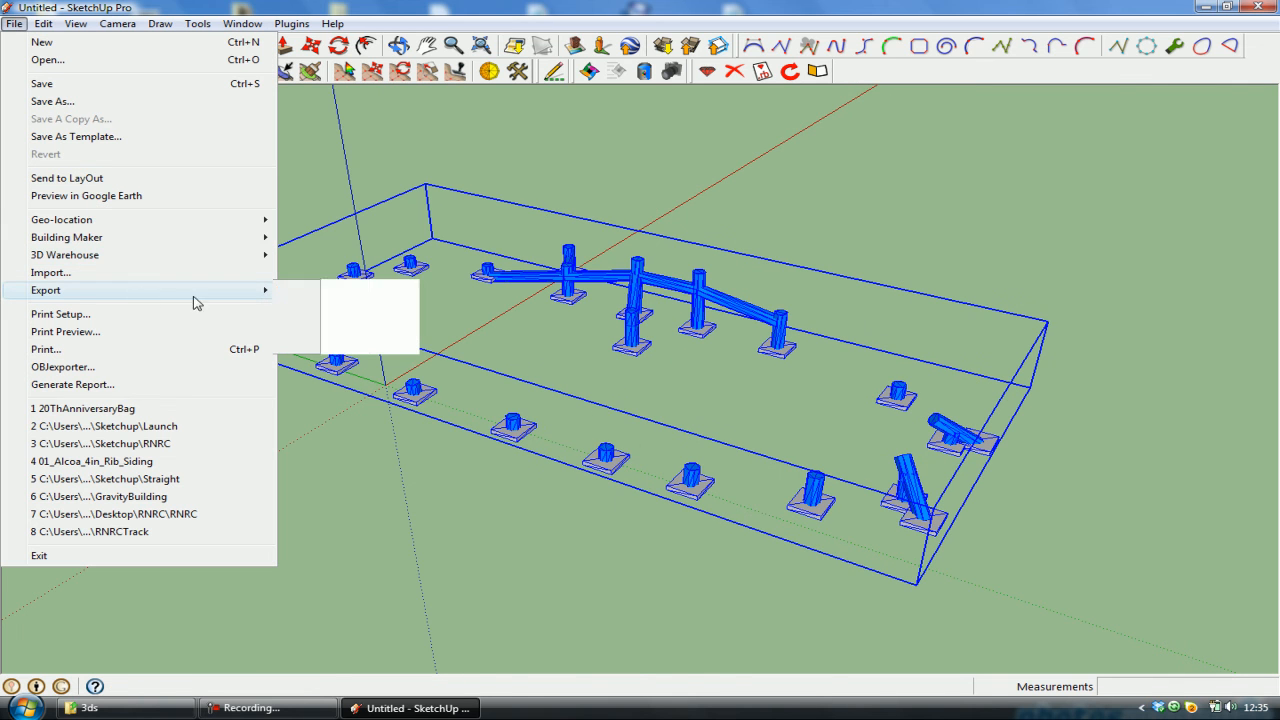
pyautogui.click(284, 292)
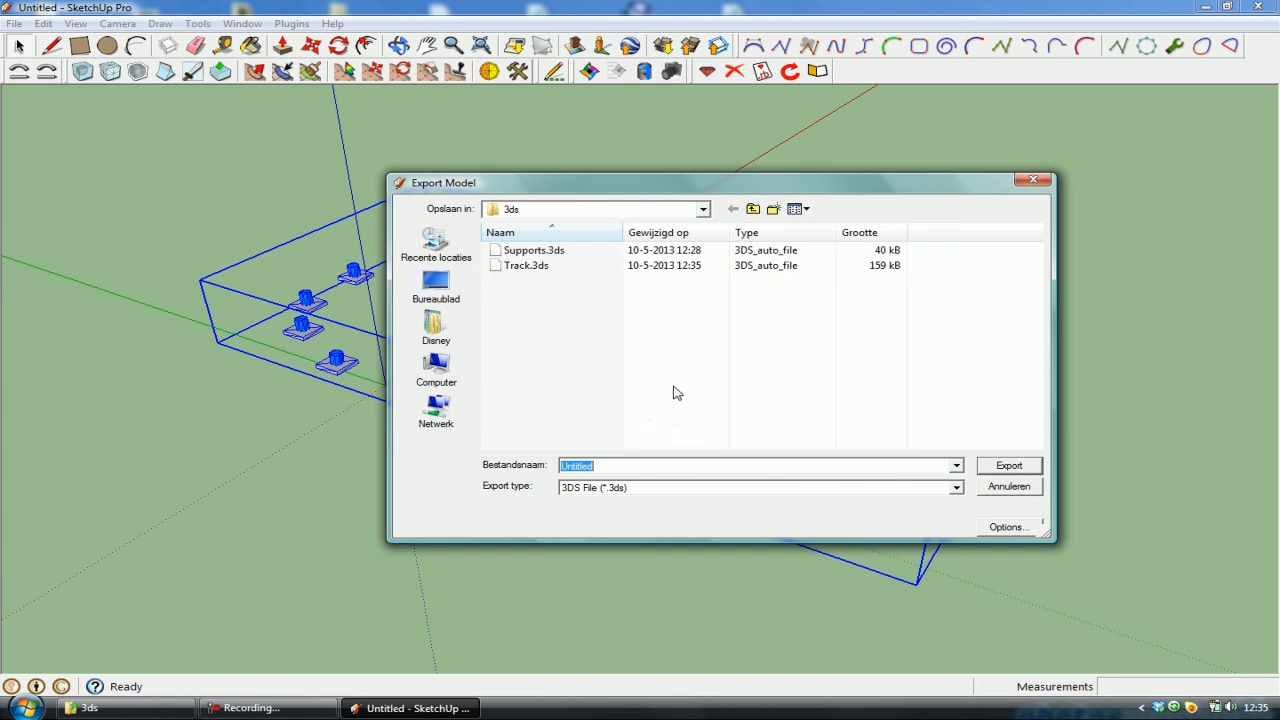
pyautogui.click(548, 254)
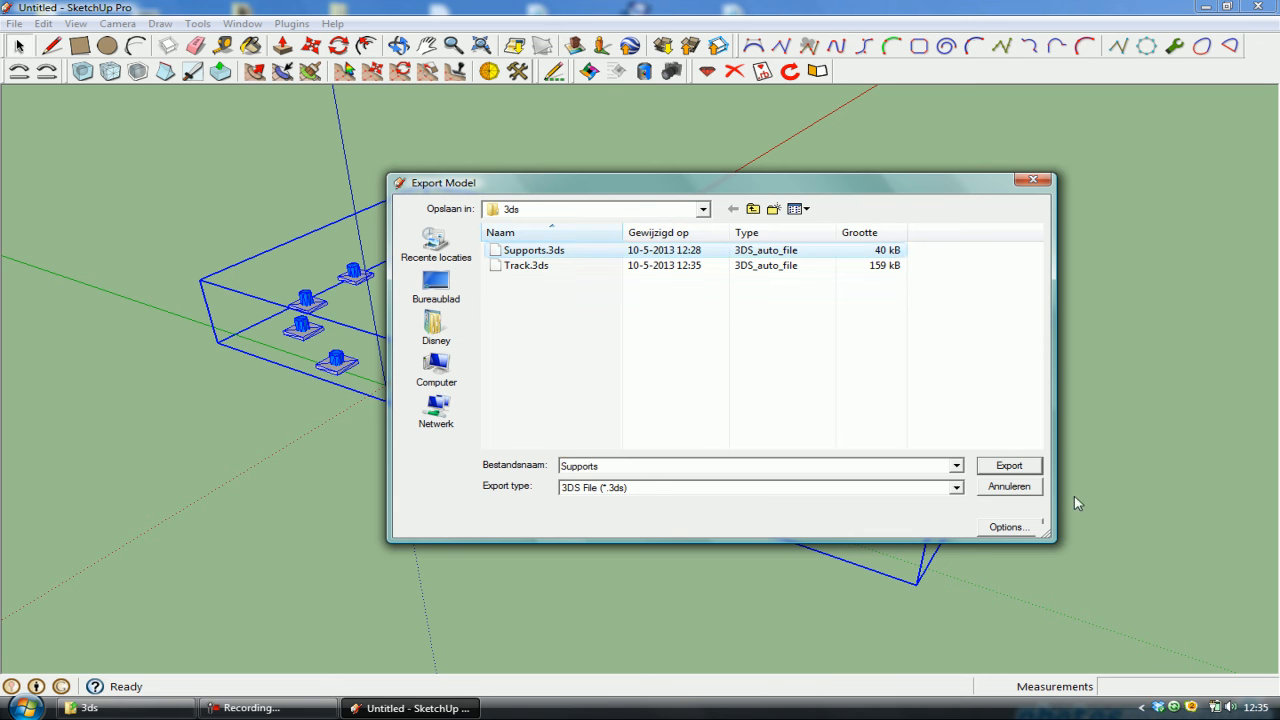
pyautogui.click(1018, 466)
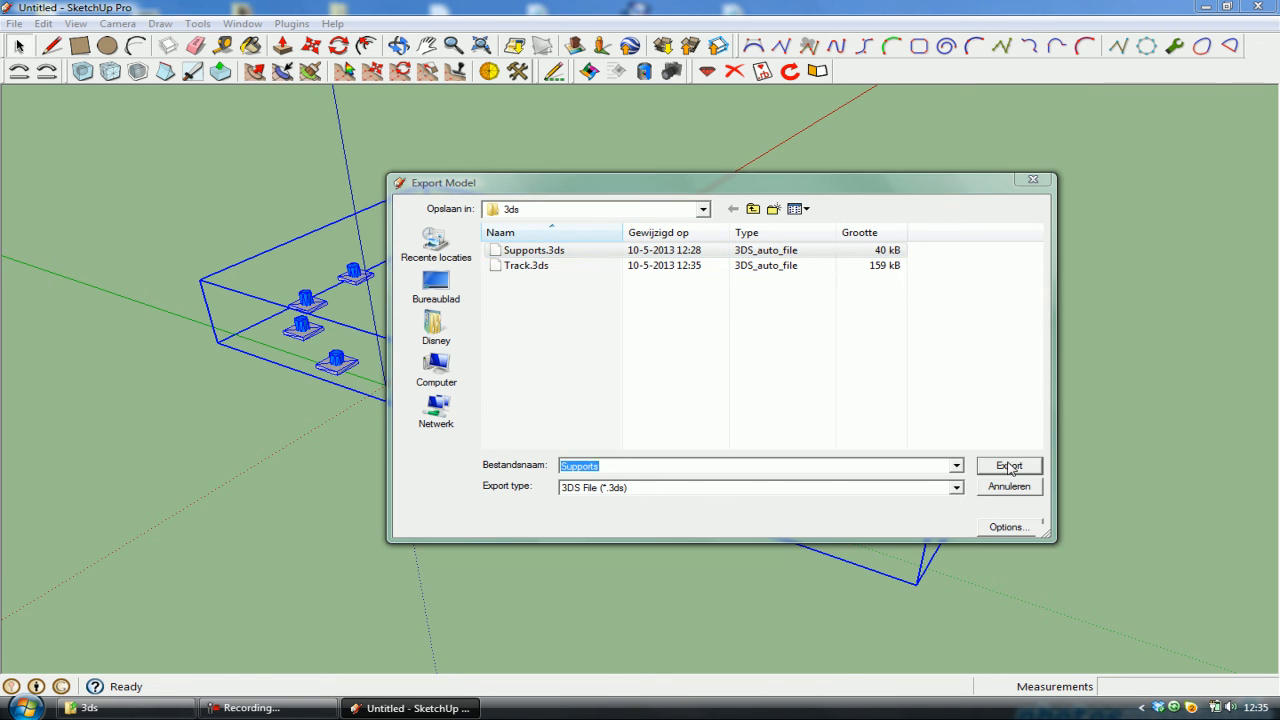
pyautogui.click(692, 361)
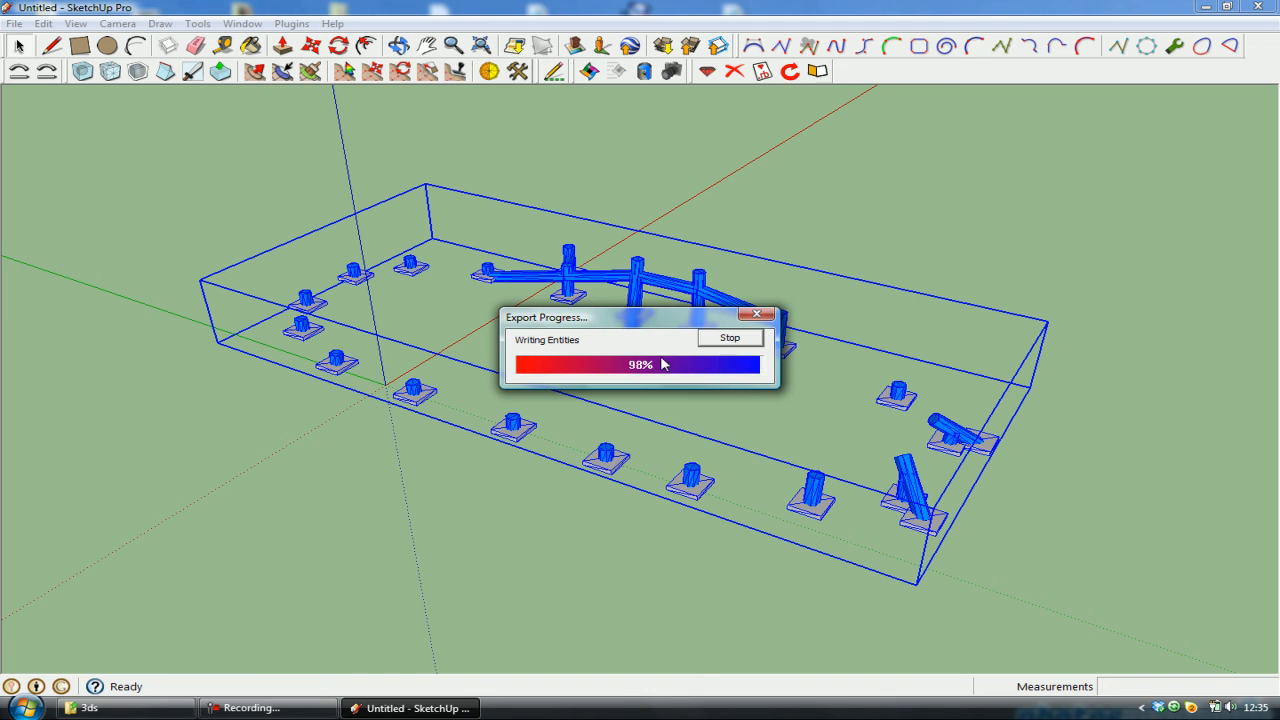
pyautogui.click(733, 471)
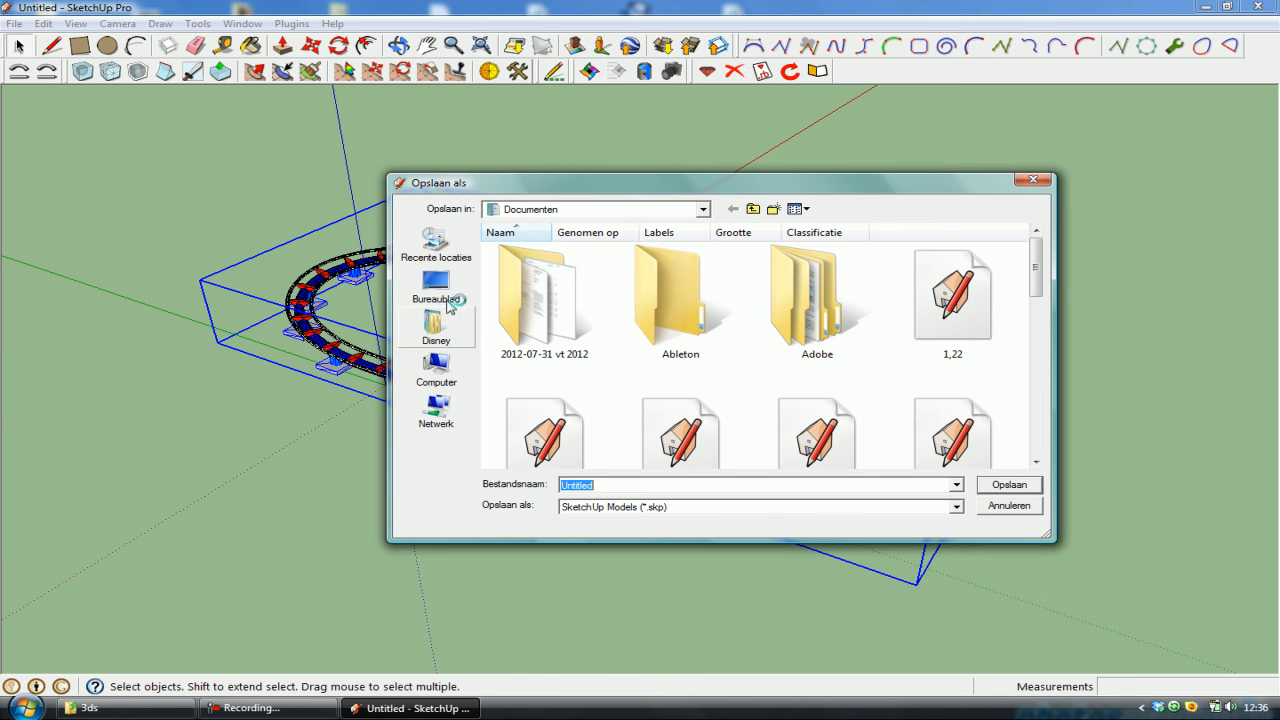
# Choose the Sketchup folder inside the desktop's Example folder as the location for saving the model.
pyautogui.click(442, 298)
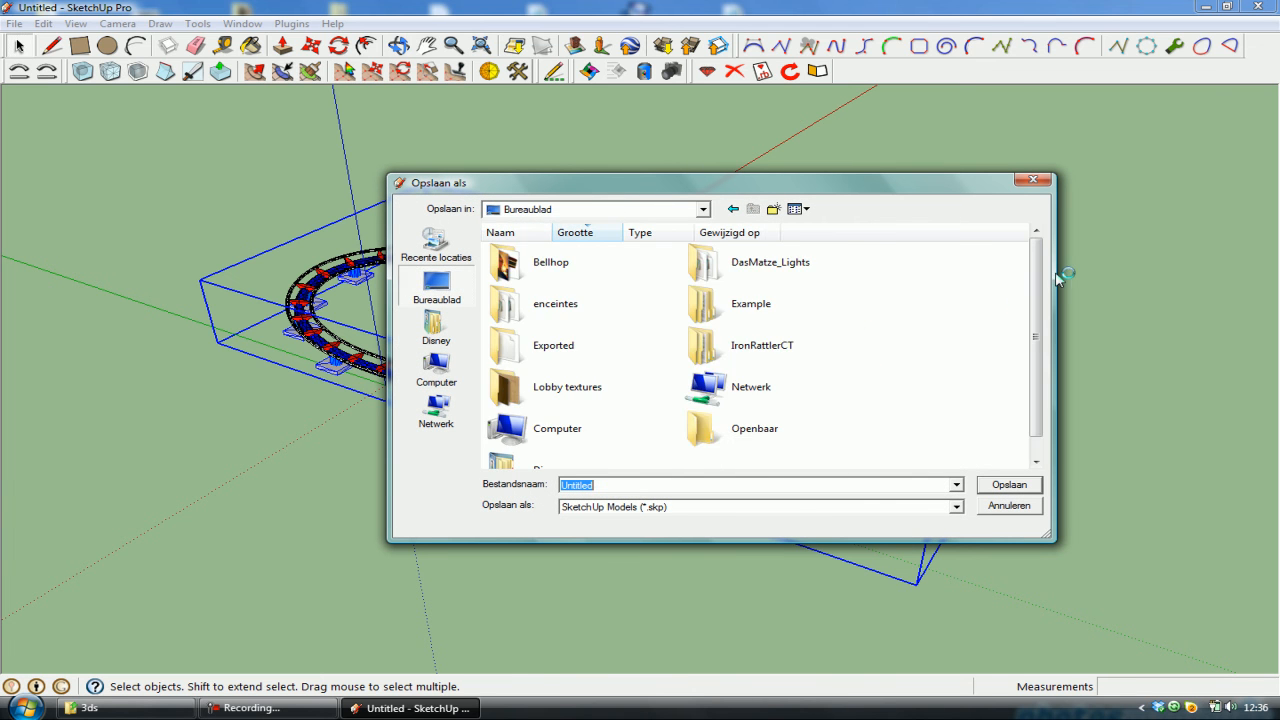
pyautogui.moveTo(1037, 300)
pyautogui.mouseDown()
pyautogui.moveTo(1037, 410)
pyautogui.moveTo(1027, 253)
pyautogui.moveTo(1030, 287)
pyautogui.mouseUp()
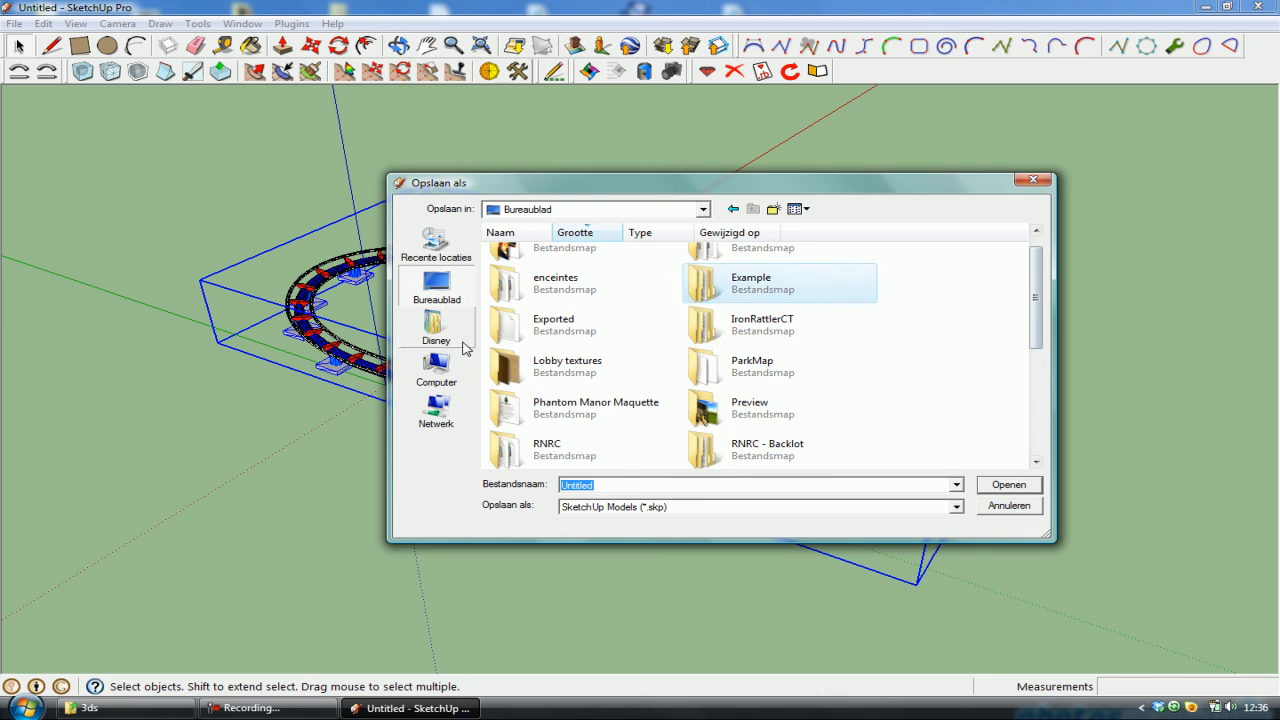
pyautogui.doubleClick(702, 288)
pyautogui.doubleClick(526, 297)
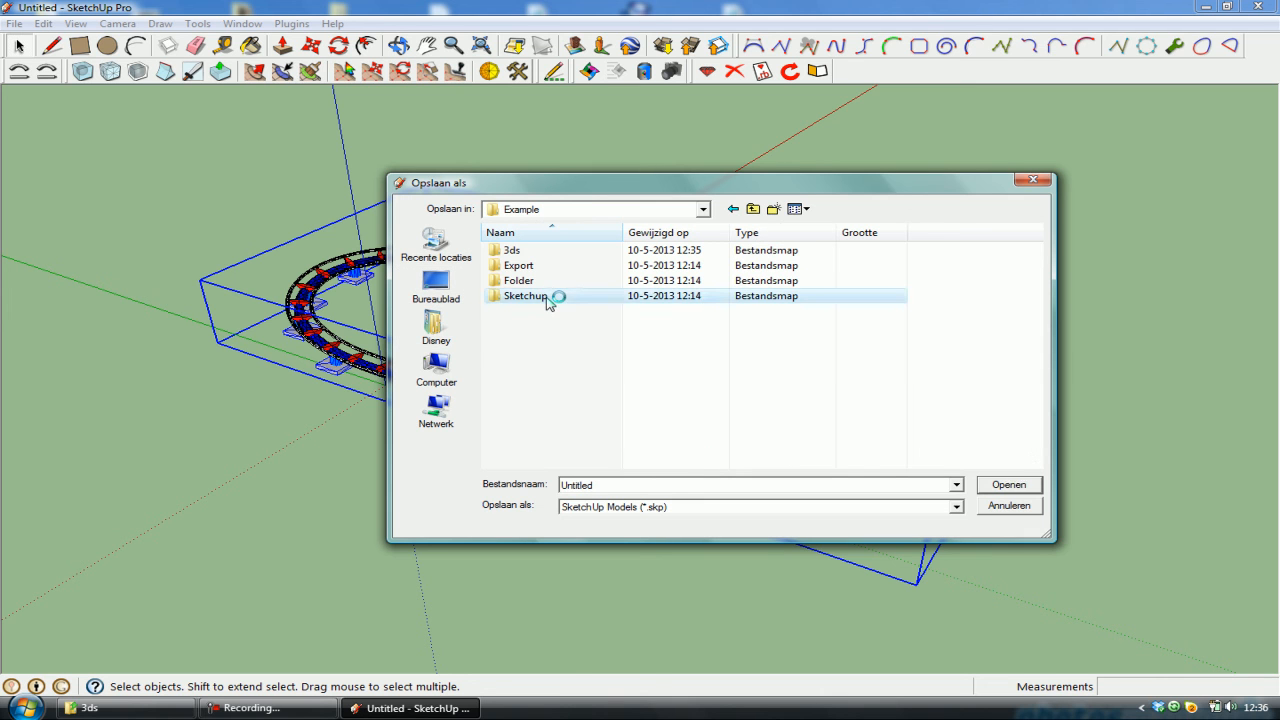
# Save the model under the name Example as a SketchUp file and decline sharing it on the 3D Warehouse.
pyautogui.click(605, 482)
pyautogui.click(605, 482)
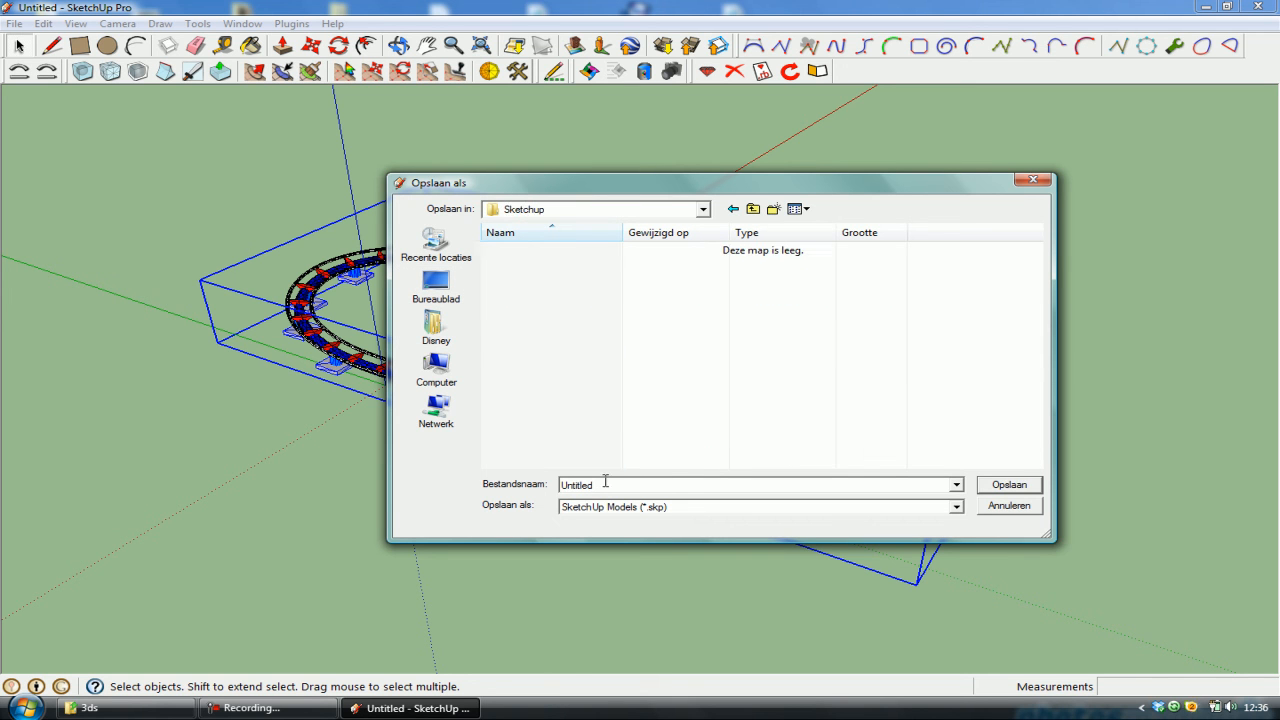
pyautogui.press('BackSpace')
pyautogui.press('BackSpace')
pyautogui.press('BackSpace')
pyautogui.press('BackSpace')
pyautogui.write('Example')
pyautogui.press('Return')
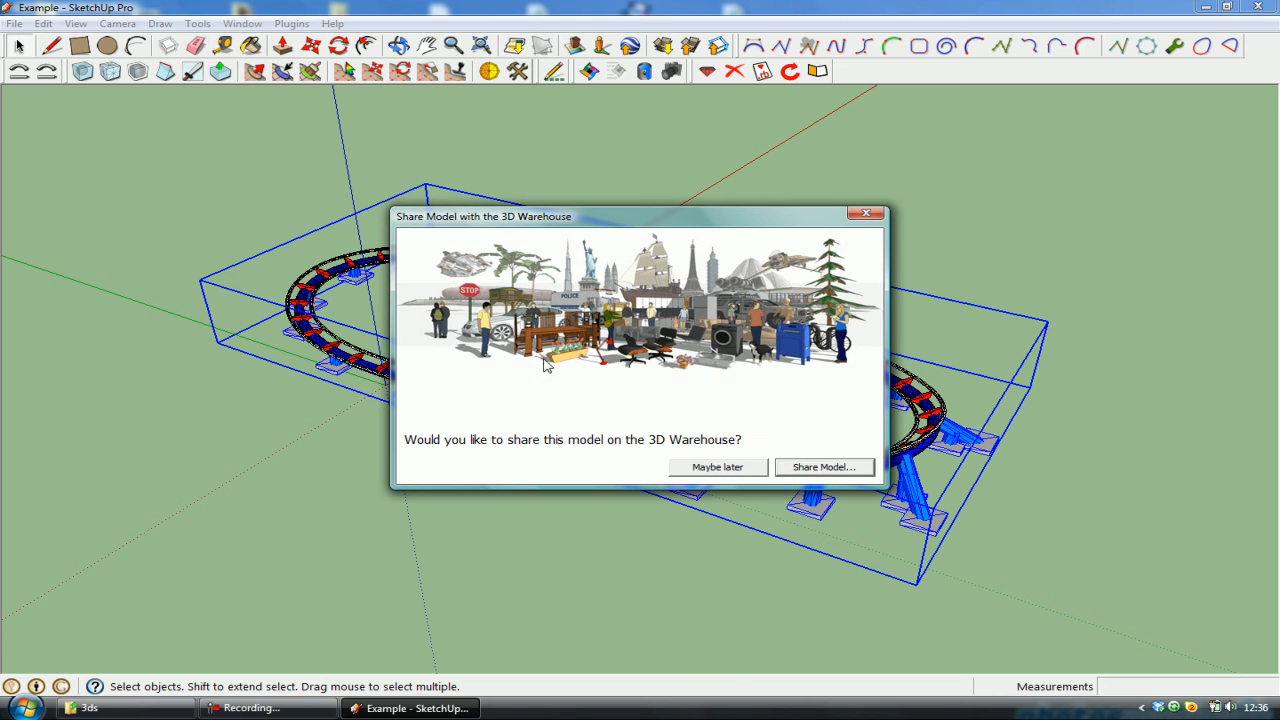
pyautogui.click(721, 466)
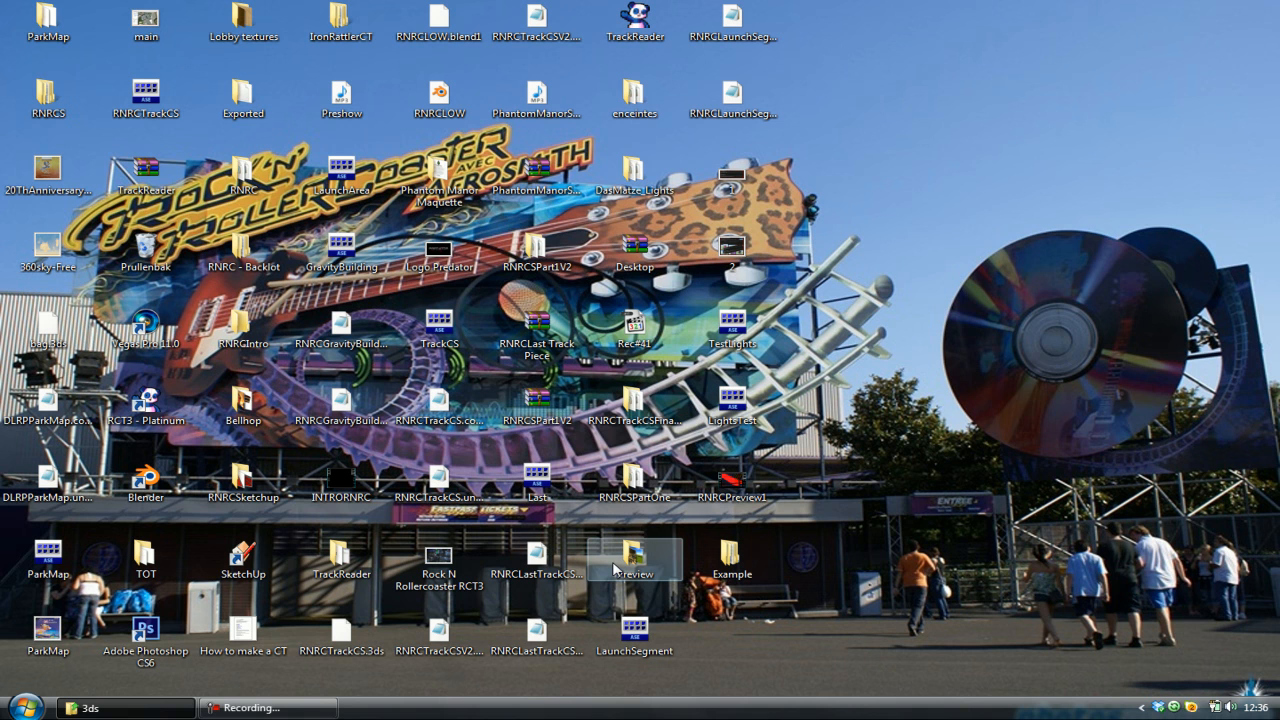
pyautogui.moveTo(248, 712)
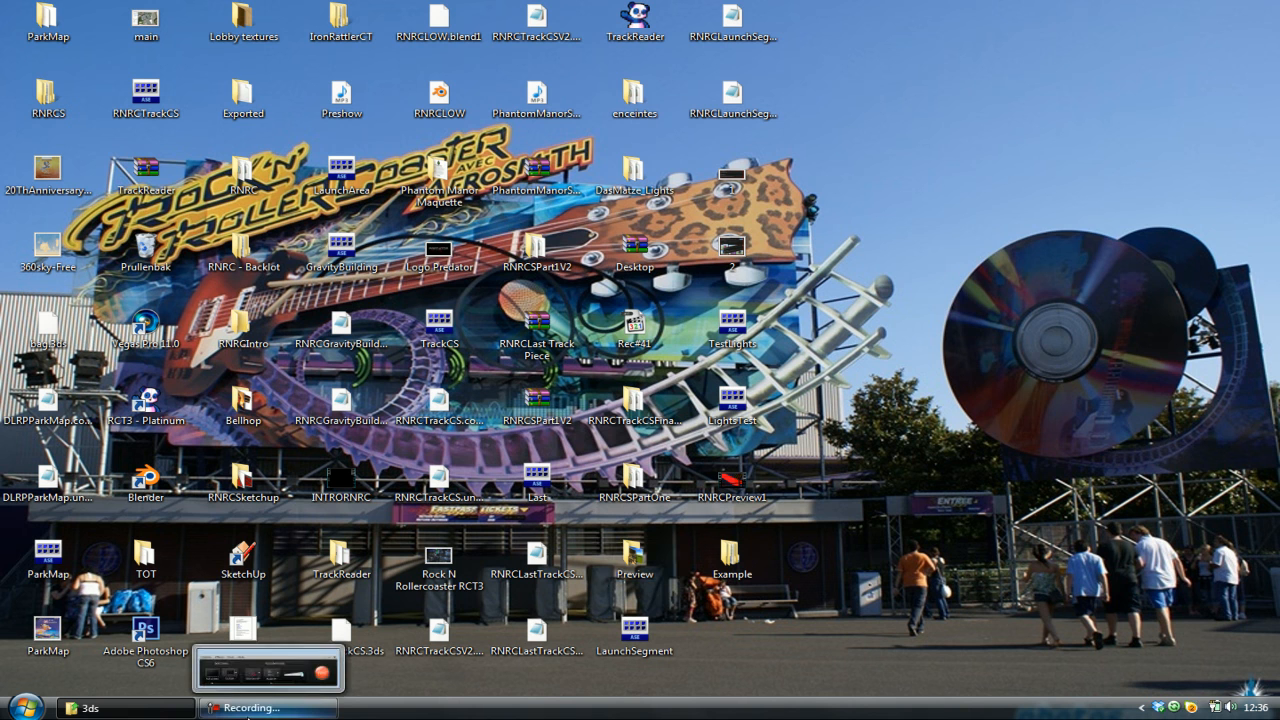